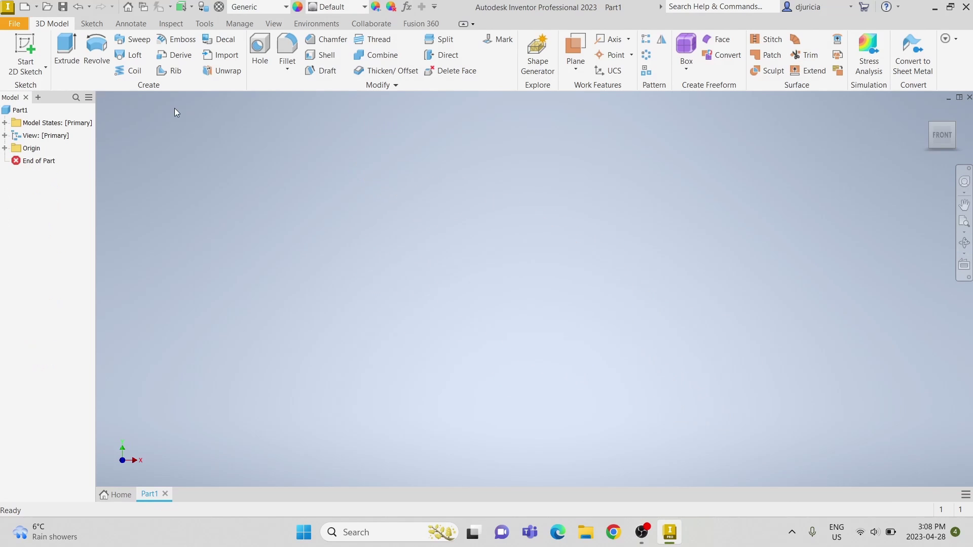
# Start a 3D sketch and define a helical curve by pitch and height, with 50 mm diameter and 72.5 mm height
pyautogui.click(45, 69)
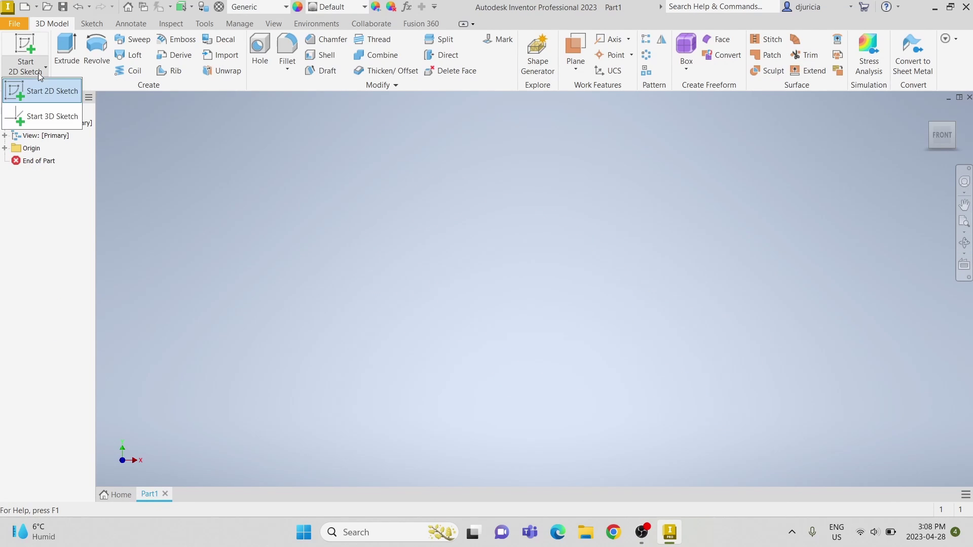
pyautogui.click(47, 113)
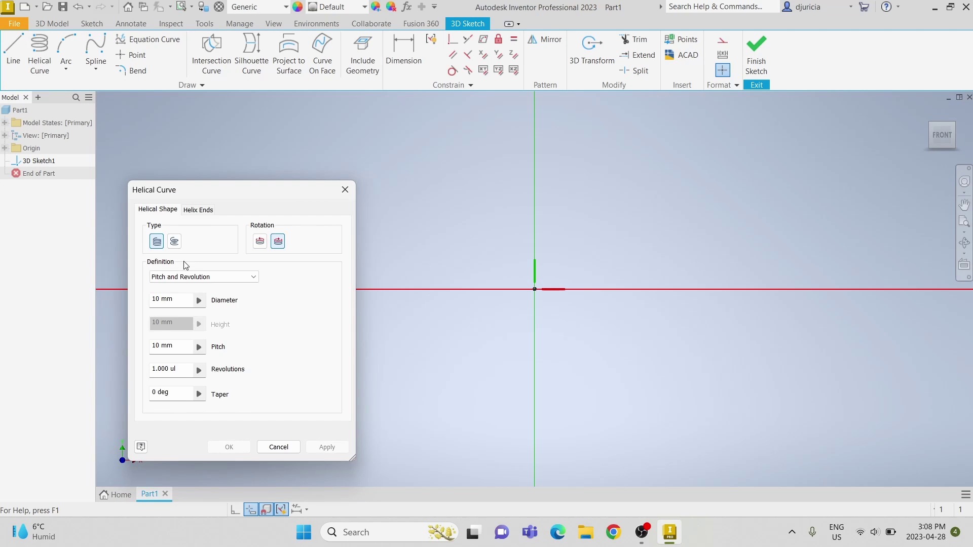
pyautogui.click(171, 282)
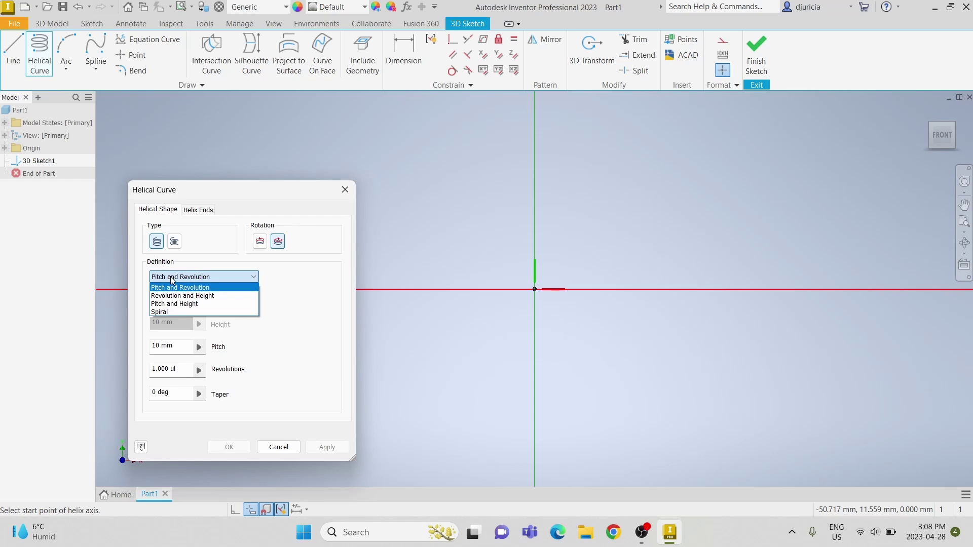
pyautogui.click(172, 304)
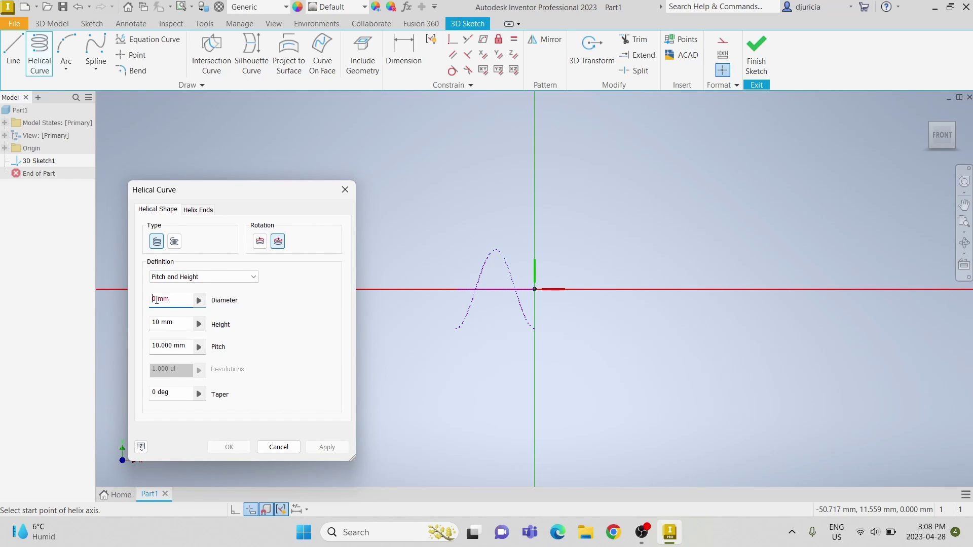
pyautogui.write('5')
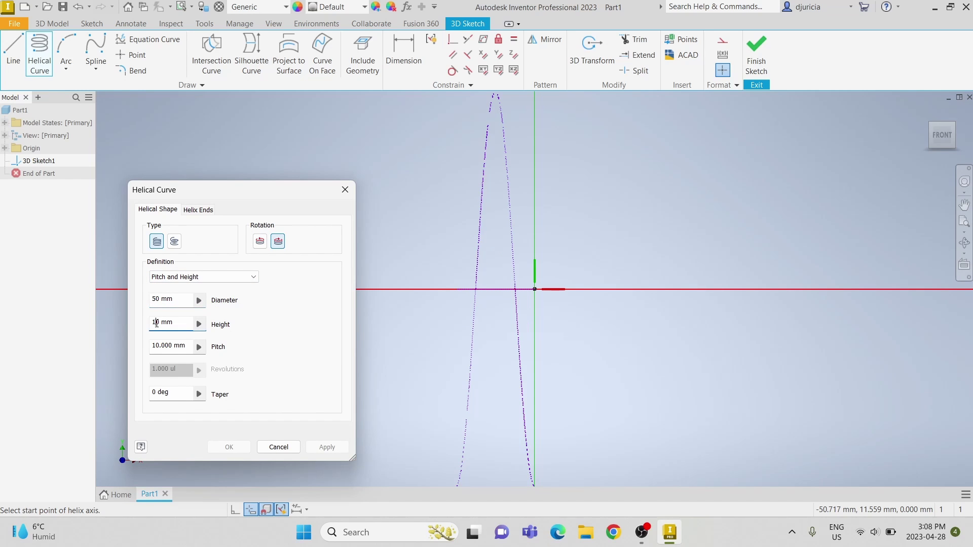
pyautogui.write('72.')
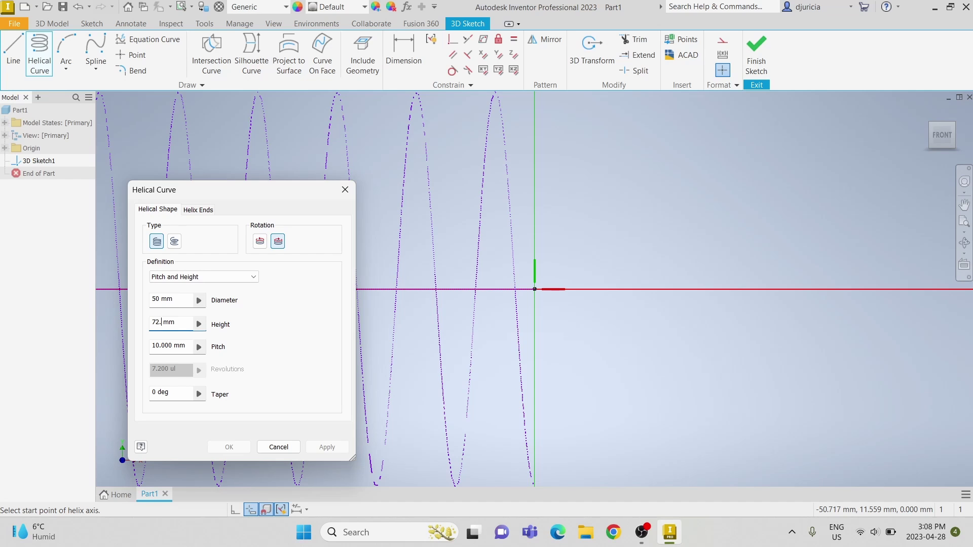
pyautogui.write('5')
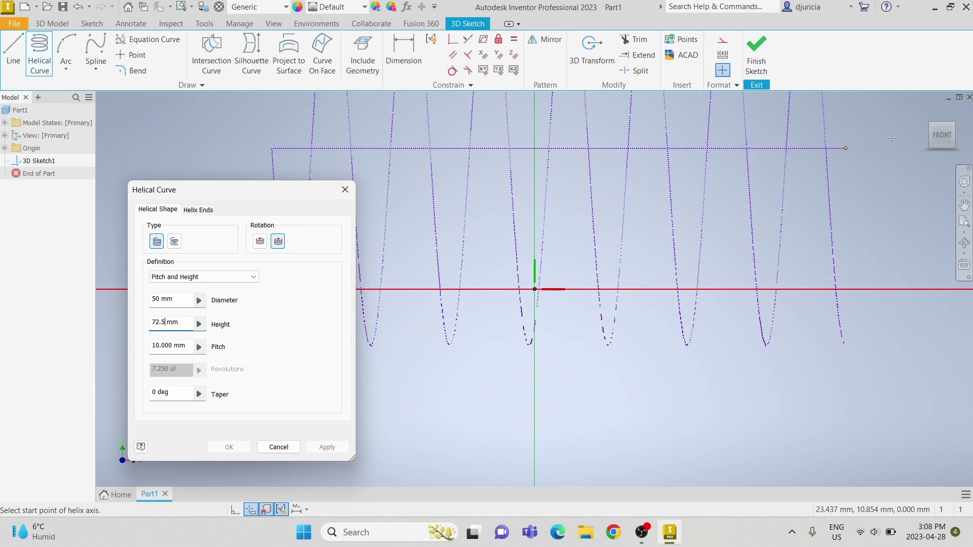
# Place the helix axis from the origin along the X axis in an isometric view and create the curve
pyautogui.click(929, 124)
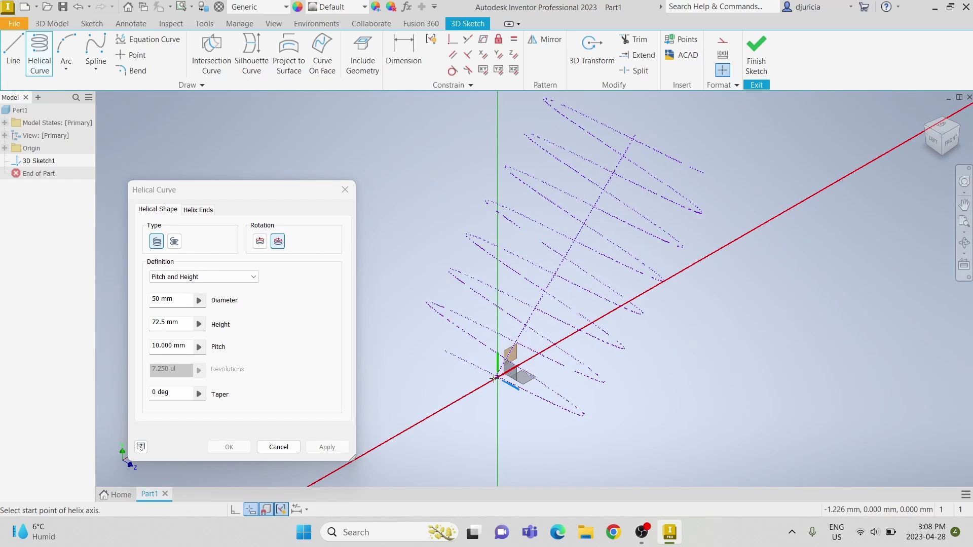
pyautogui.click(499, 377)
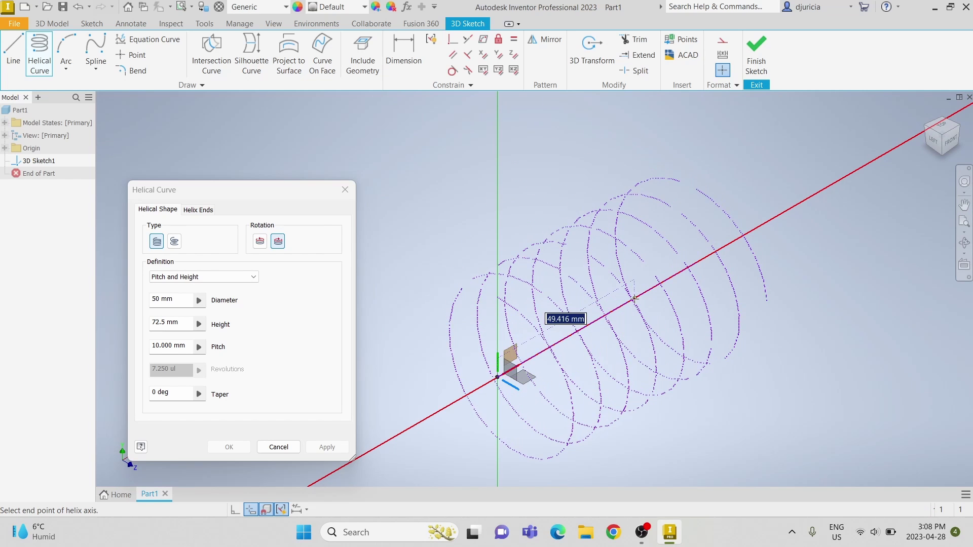
pyautogui.click(608, 314)
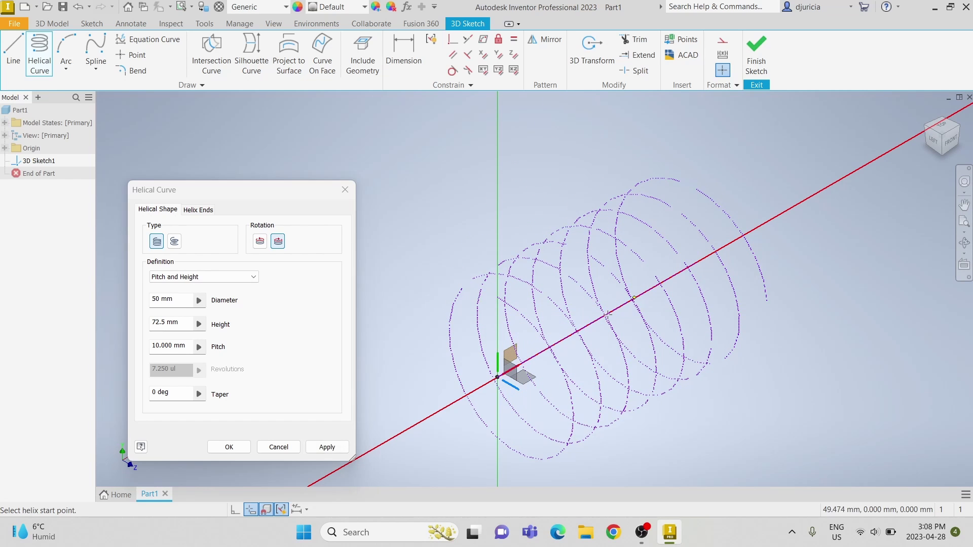
pyautogui.click(236, 451)
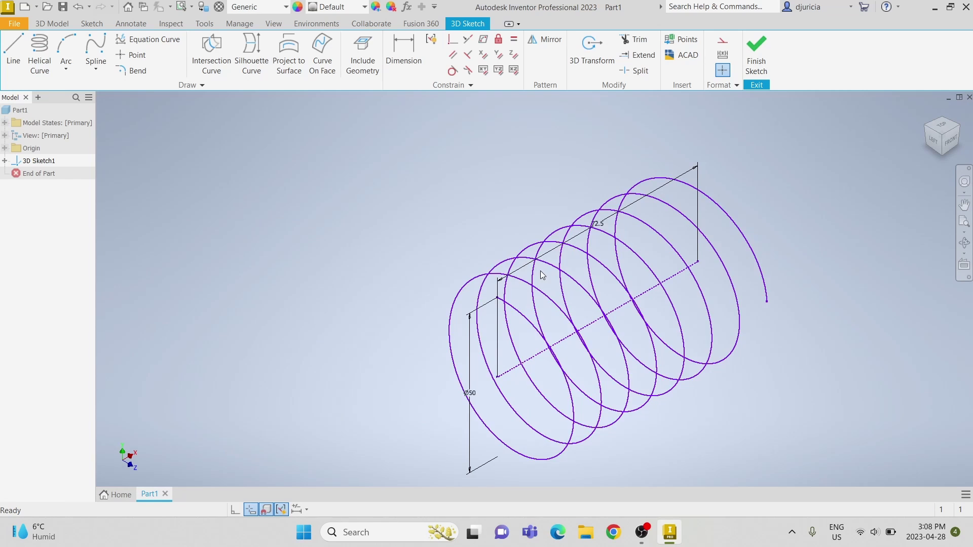
# Move the helix off the origin, show the origin center point, and make the helix axis's start point coincident with it
pyautogui.moveTo(550, 267); pyautogui.dragTo(569, 220)
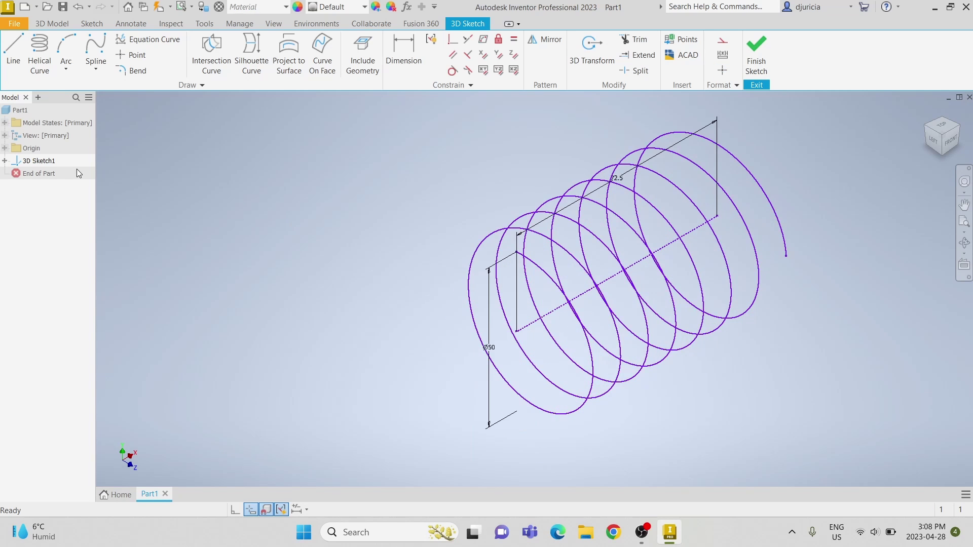
pyautogui.click(5, 149)
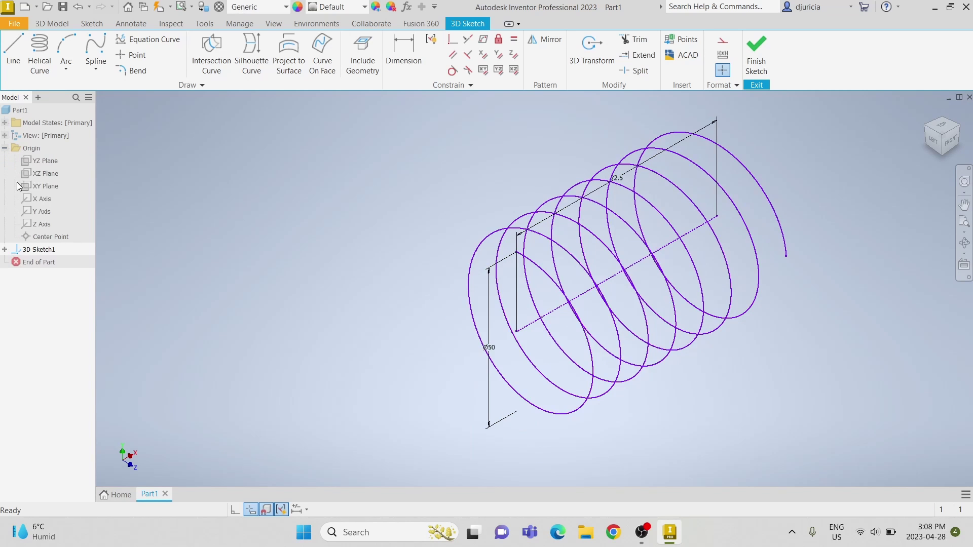
pyautogui.rightClick(29, 236)
pyautogui.click(51, 313)
pyautogui.click(449, 42)
pyautogui.moveTo(518, 332); pyautogui.dragTo(498, 380)
pyautogui.press('Escape')
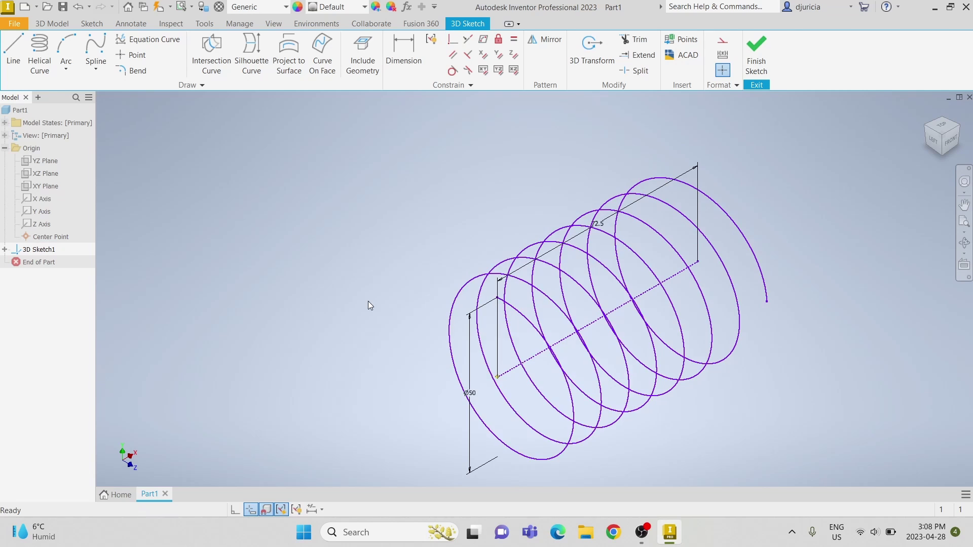
# Show the XZ plane and constrain the helix's start point coincident to that plane
pyautogui.rightClick(36, 177)
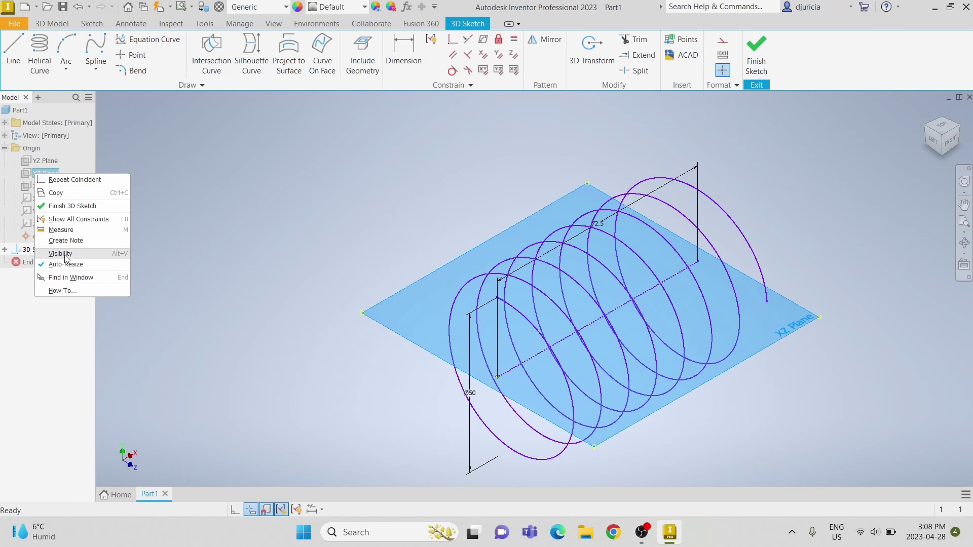
pyautogui.click(65, 254)
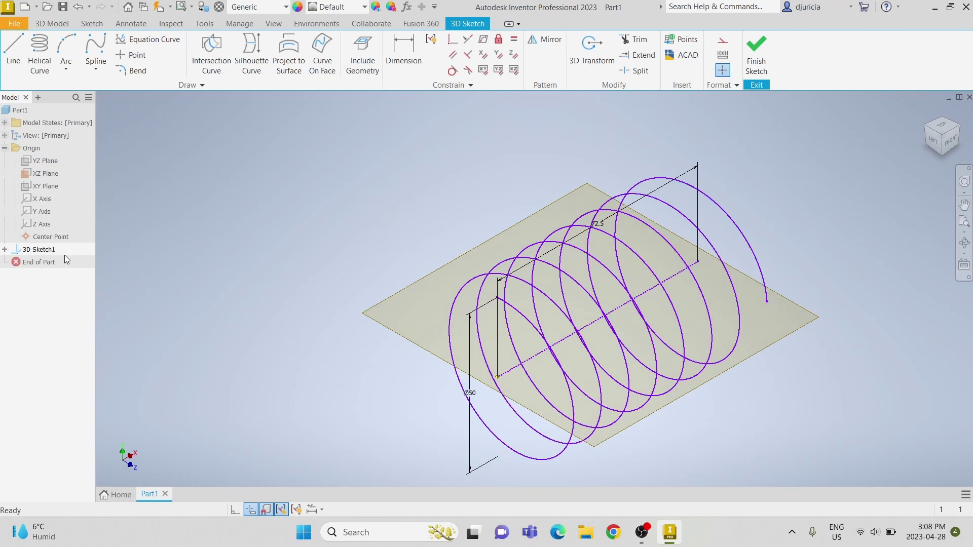
pyautogui.click(451, 40)
pyautogui.click(496, 299)
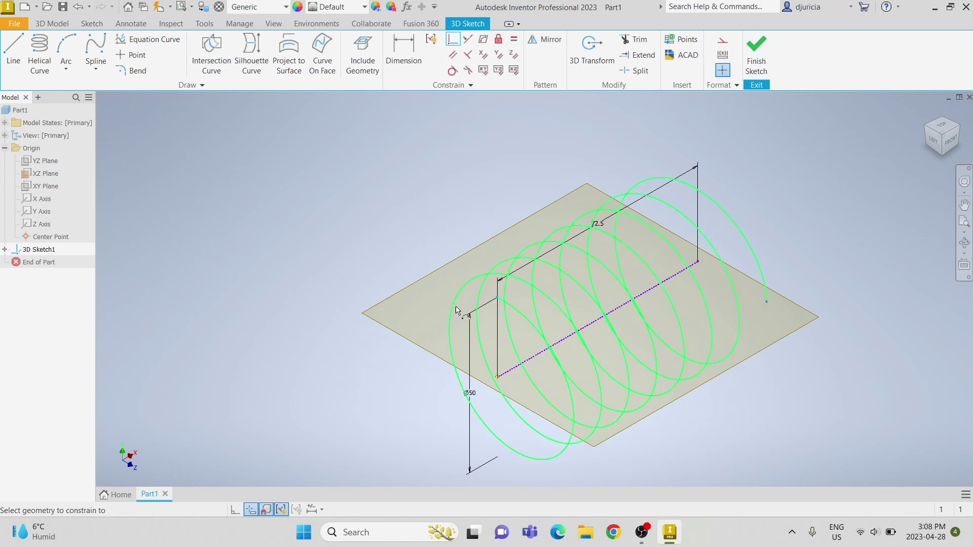
pyautogui.click(396, 335)
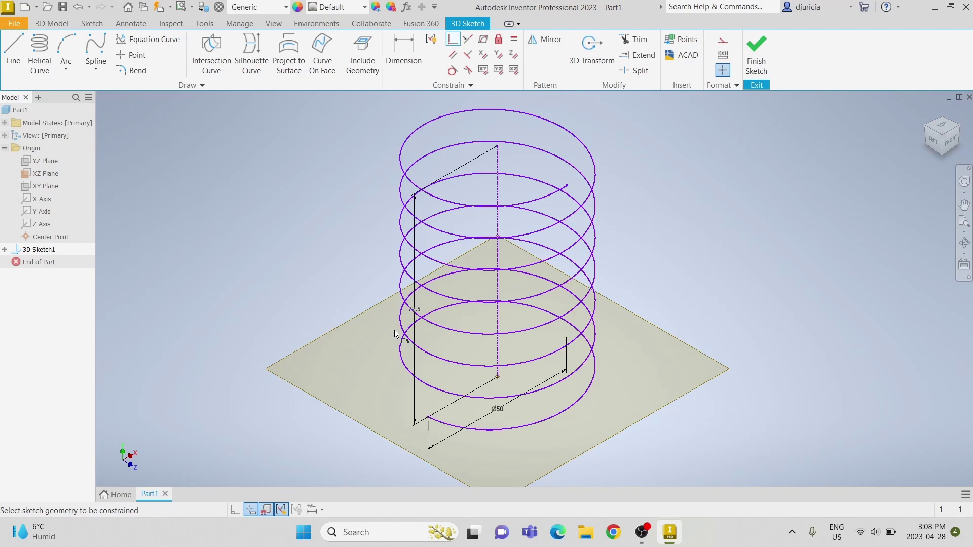
pyautogui.press('Escape')
# Constrain the helix axis parallel to the X axis and finish the 3D sketch
pyautogui.click(484, 56)
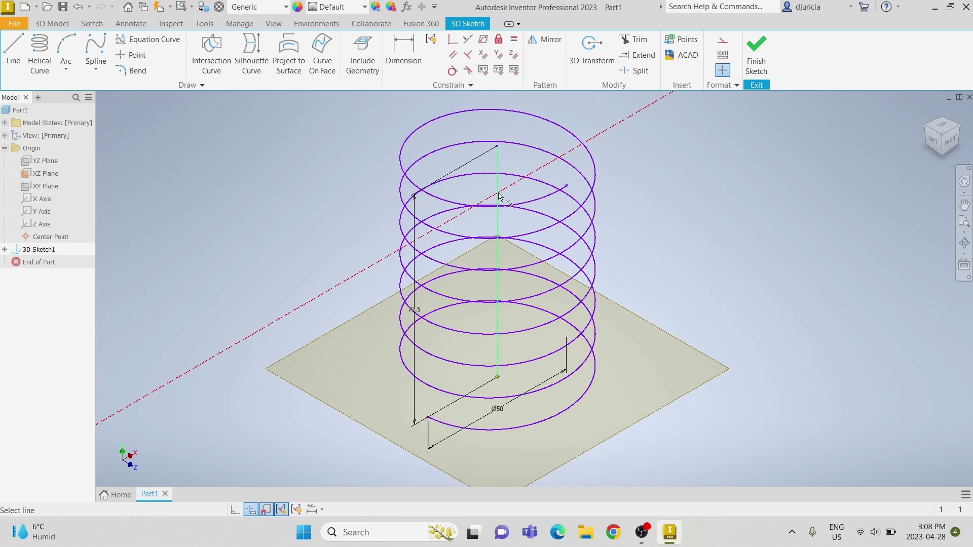
pyautogui.click(499, 195)
pyautogui.press('Escape')
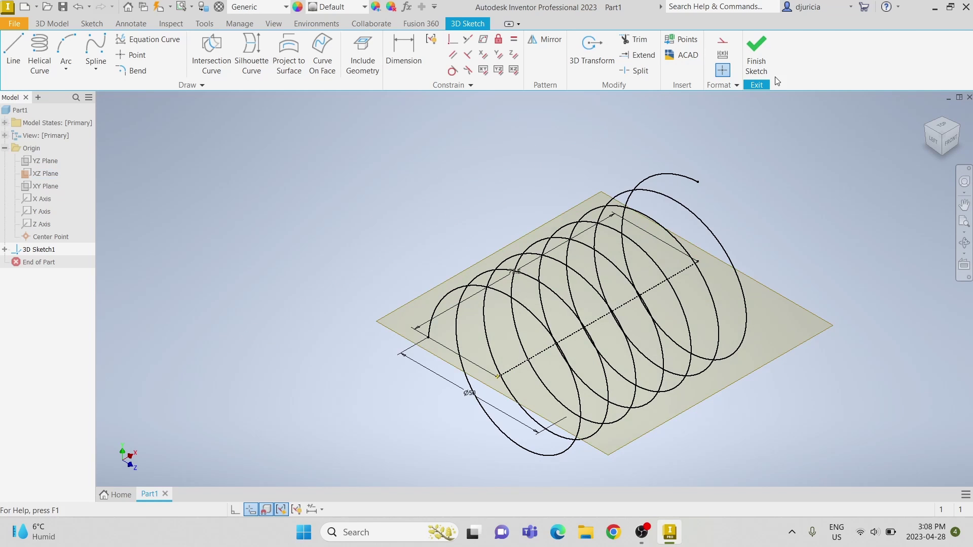
pyautogui.click(766, 64)
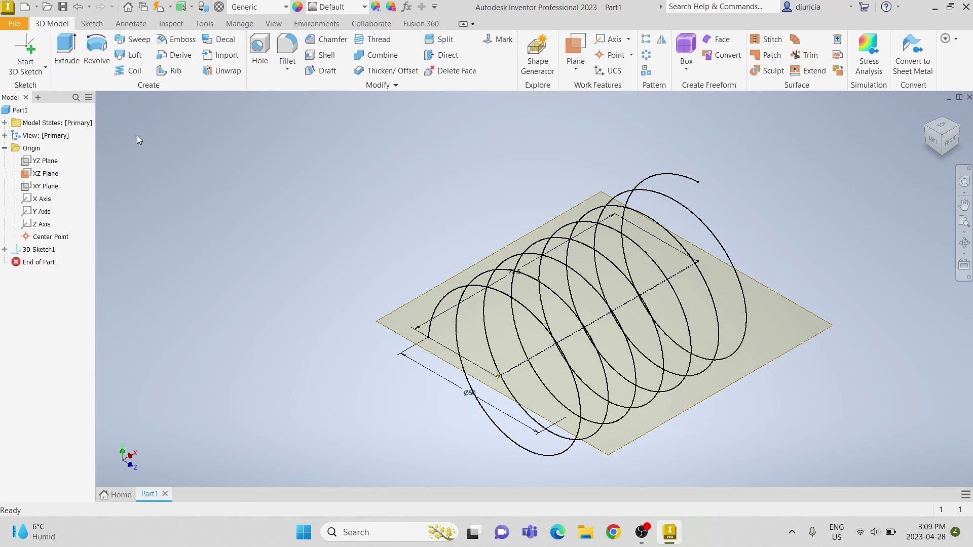
# Hide the XZ plane and the origin center point
pyautogui.click(19, 173)
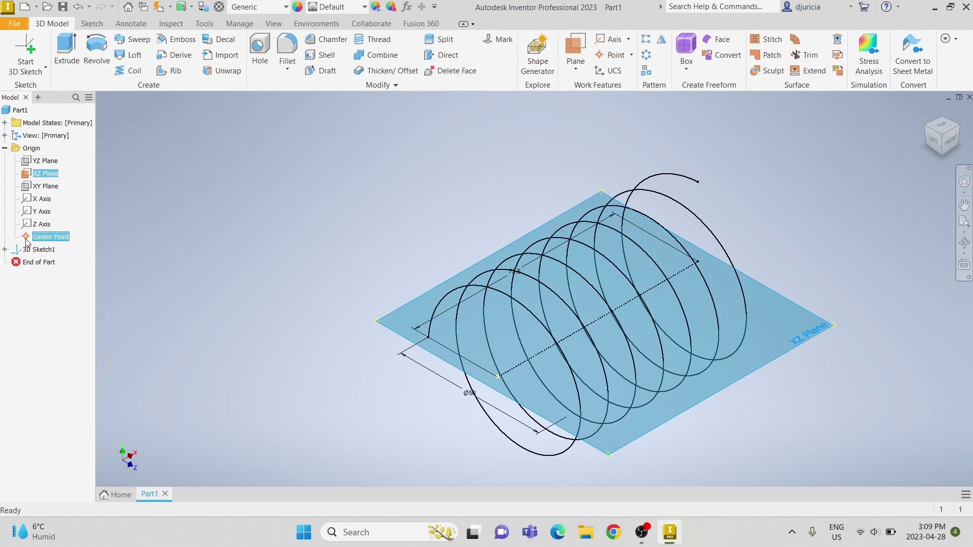
pyautogui.rightClick(25, 239)
pyautogui.click(51, 294)
# Start a 2D sketch on the YZ plane, view it from the left, and project the helix into it
pyautogui.click(45, 68)
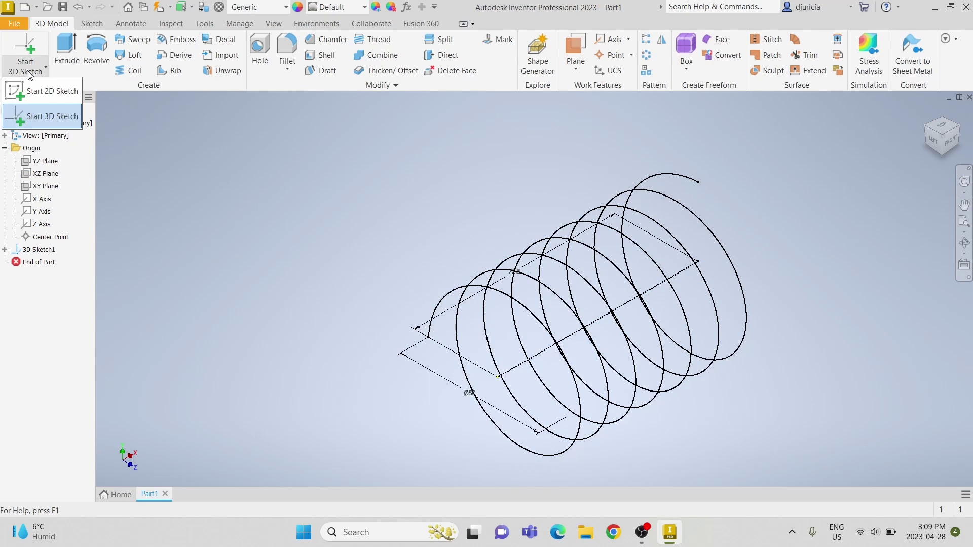
pyautogui.click(30, 91)
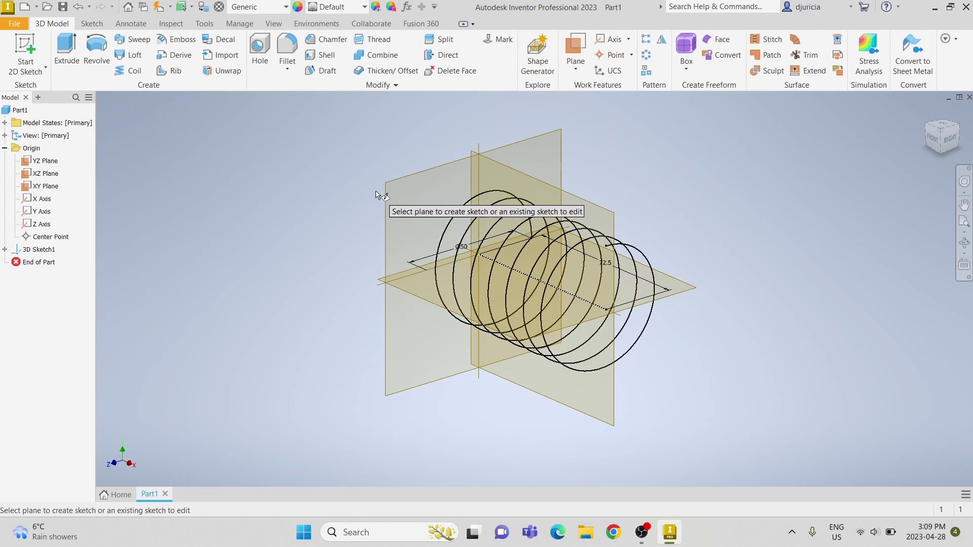
pyautogui.click(387, 195)
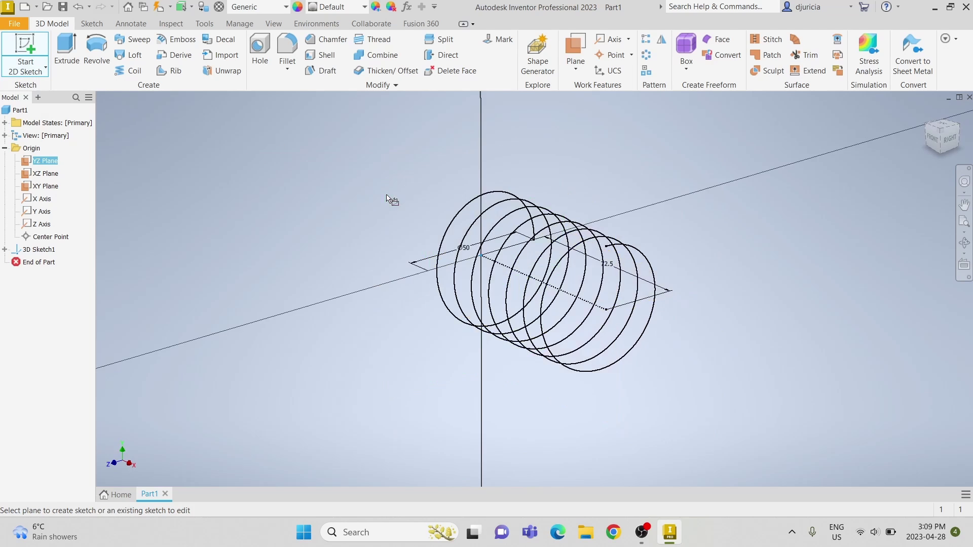
pyautogui.click(923, 135)
pyautogui.click(923, 134)
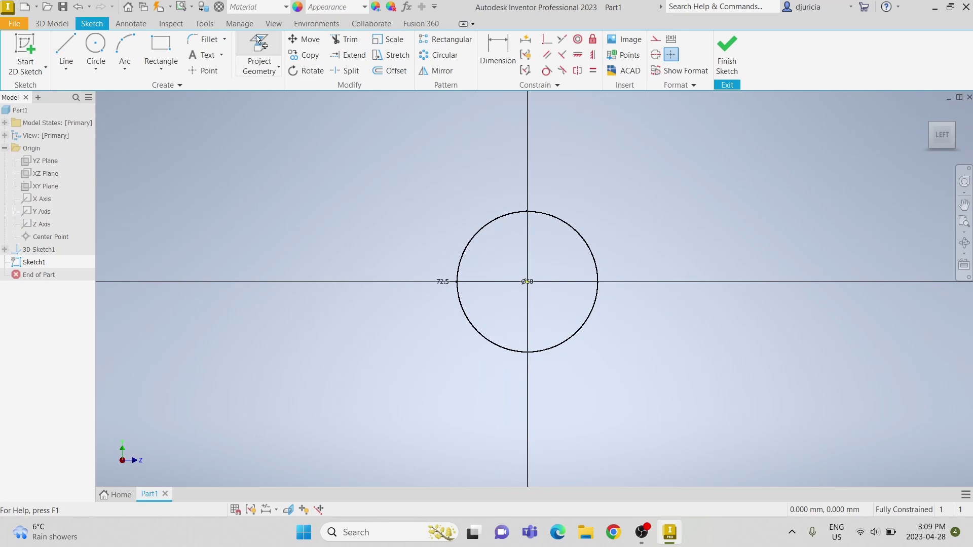
pyautogui.click(259, 50)
pyautogui.click(433, 219)
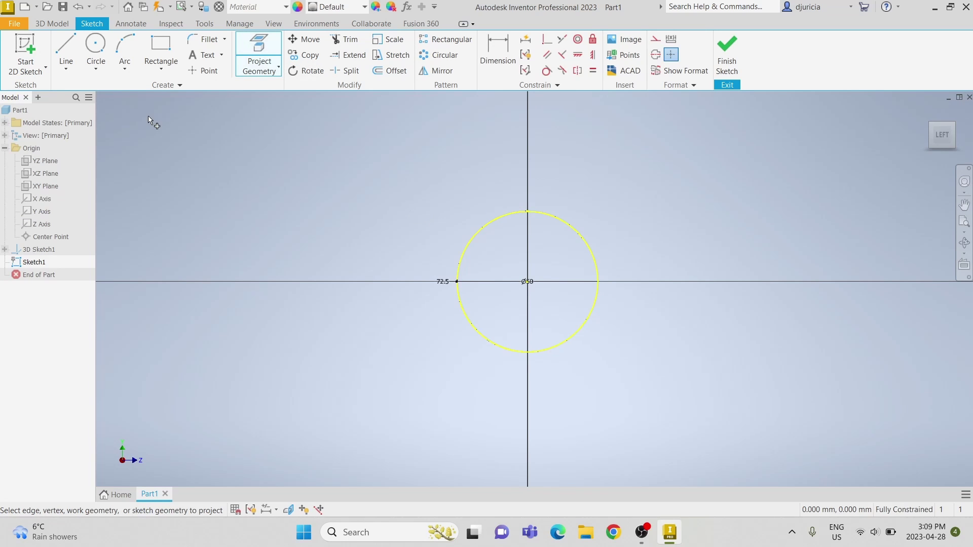
pyautogui.press('Escape')
# Sketch a three-point arc of about 12 mm radius from the helix's start point and make it tangent to the projected circle
pyautogui.click(125, 51)
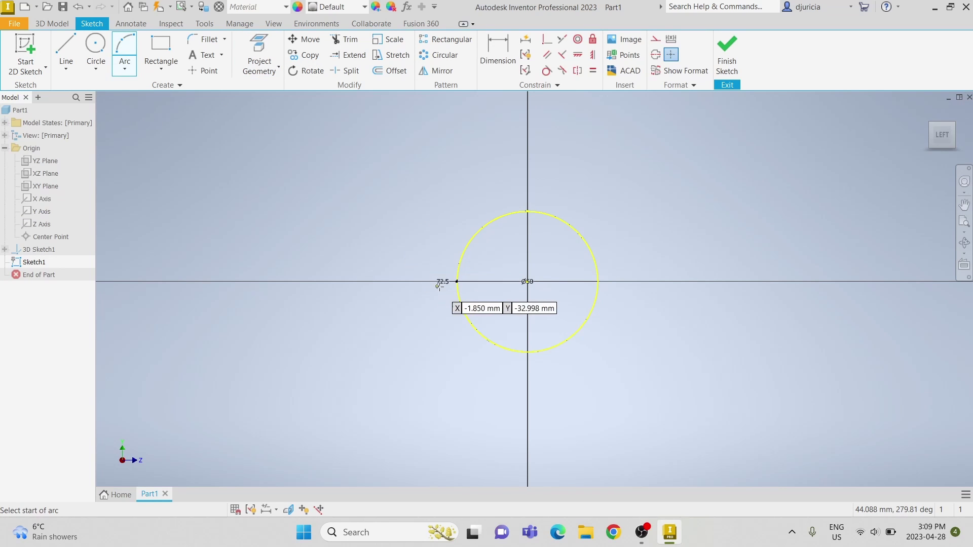
pyautogui.click(457, 281)
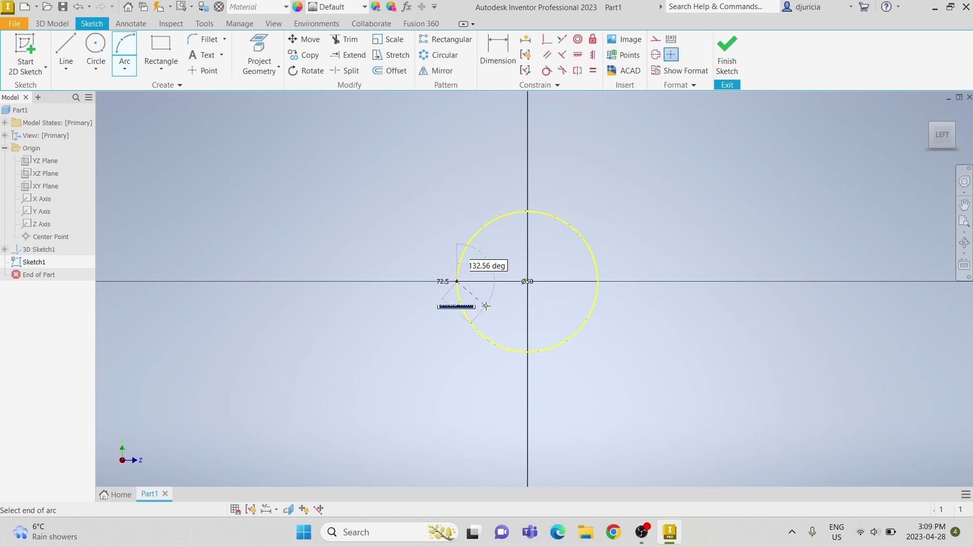
pyautogui.click(506, 325)
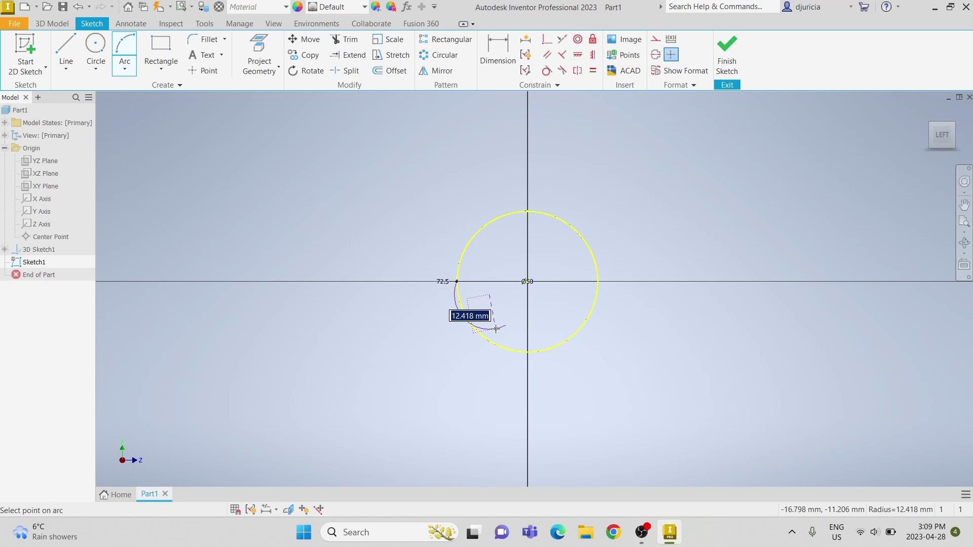
pyautogui.click(495, 328)
pyautogui.press('Escape')
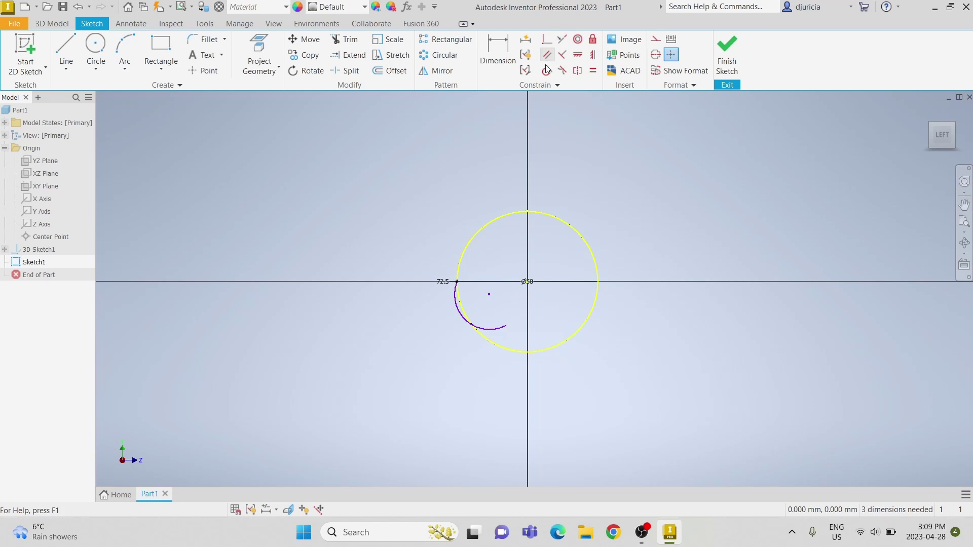
pyautogui.click(494, 334)
pyautogui.press('Escape')
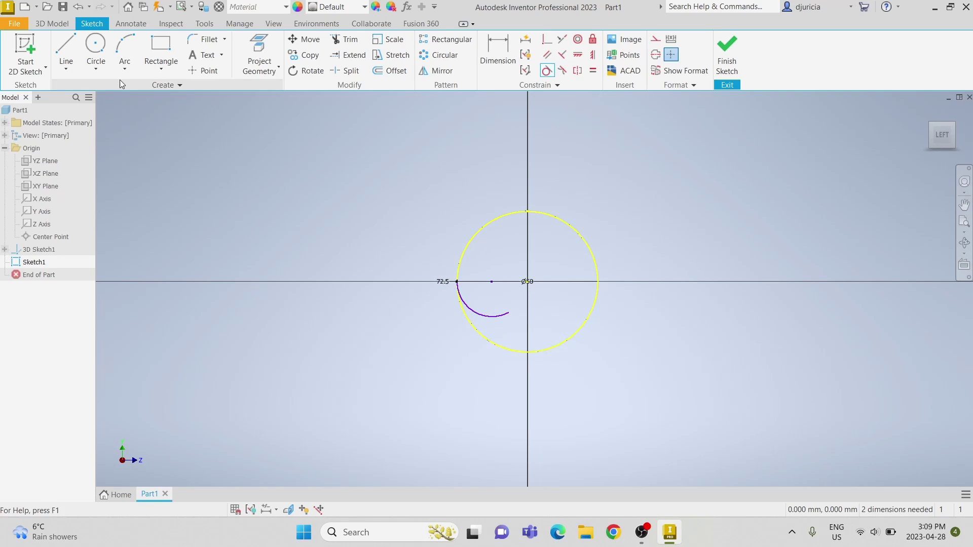
# Draw two lines joining the helix's start point and the arc's free end to the circle's center
pyautogui.click(68, 46)
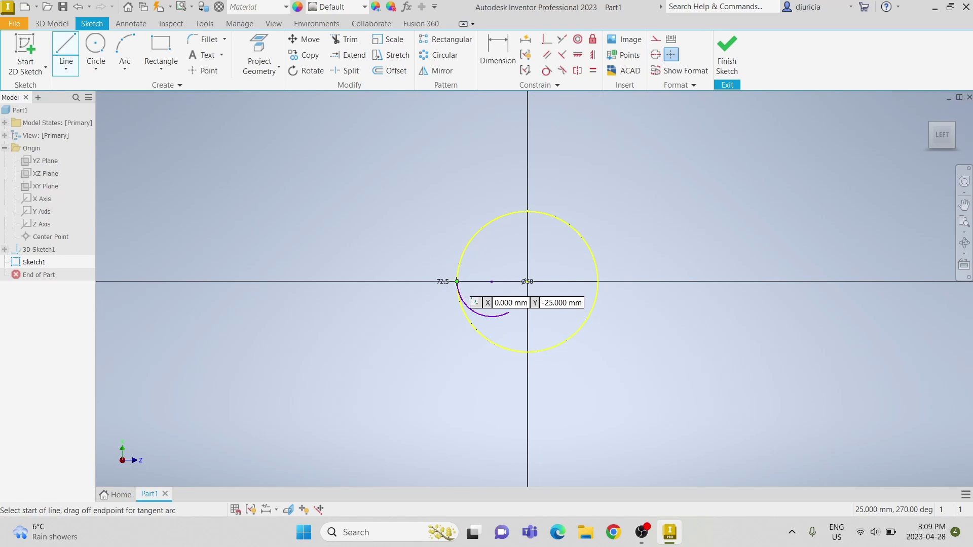
pyautogui.click(457, 281)
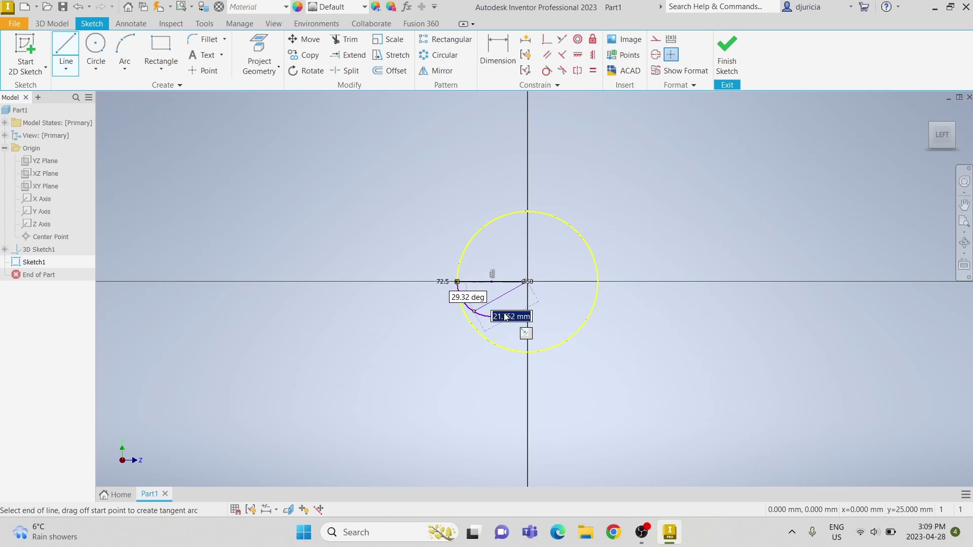
pyautogui.moveTo(520, 318)
pyautogui.mouseDown()
pyautogui.moveTo(591, 333)
pyautogui.moveTo(542, 307)
pyautogui.moveTo(510, 313)
pyautogui.mouseUp()
pyautogui.click(527, 282)
pyautogui.press('Escape')
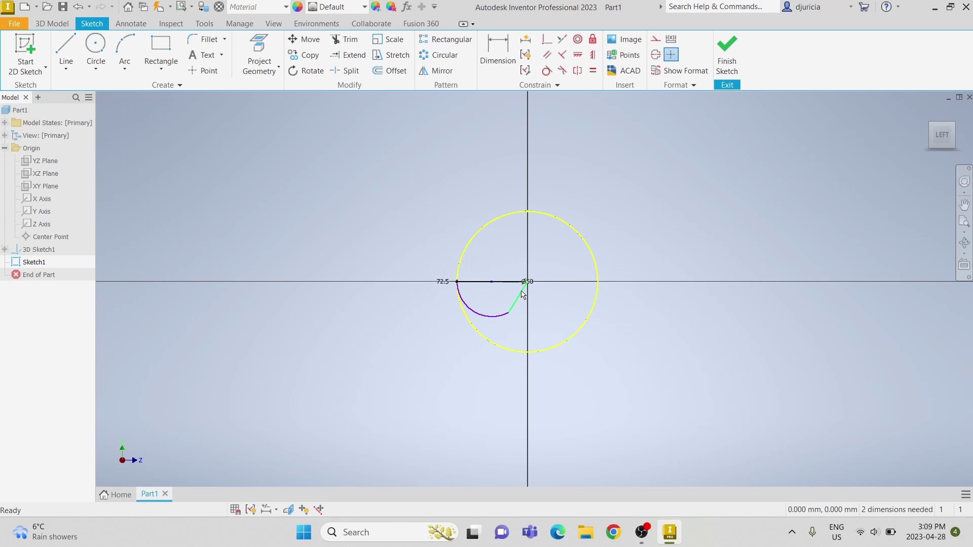
# Convert the two lines to the circle's center into construction lines and set the angle between them to 75 degrees
pyautogui.click(510, 281)
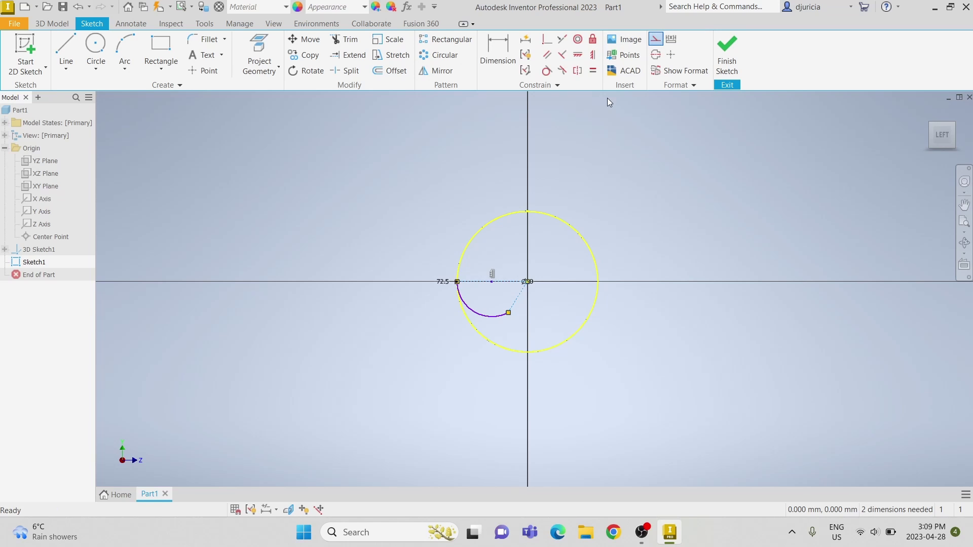
pyautogui.click(671, 54)
pyautogui.click(491, 81)
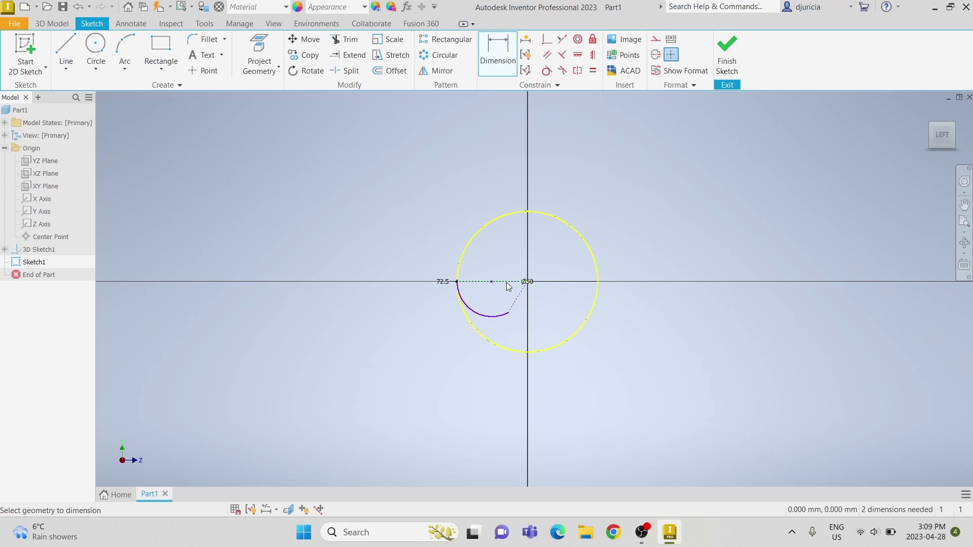
pyautogui.click(507, 282)
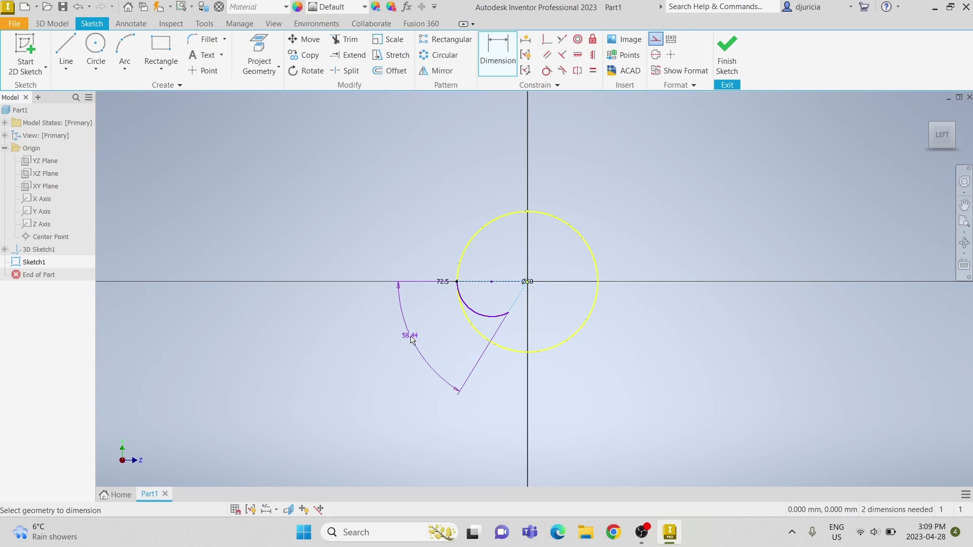
pyautogui.click(412, 340)
pyautogui.press('Return')
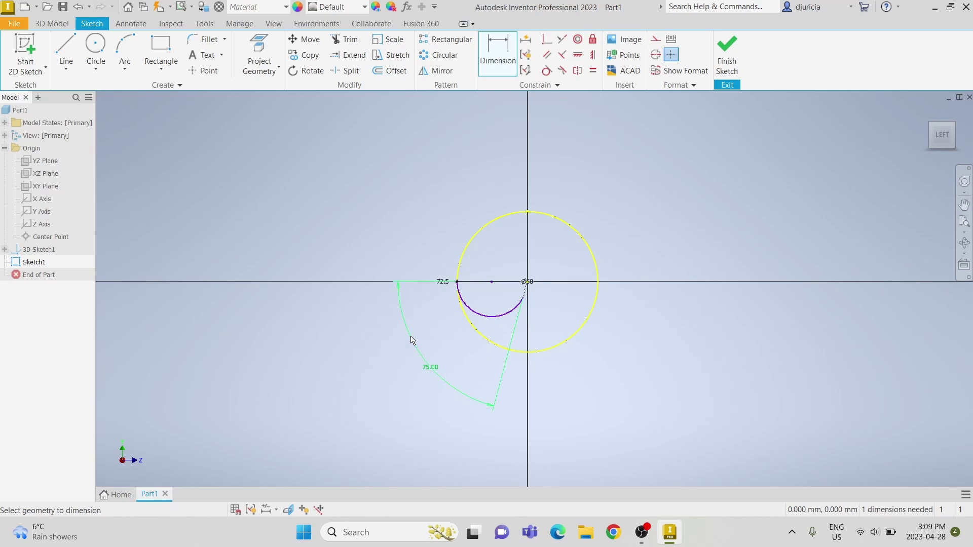
# Pull the arc's free end outward and sketch a small three-point arc from it to the vertical axis
pyautogui.moveTo(525, 304); pyautogui.dragTo(514, 336)
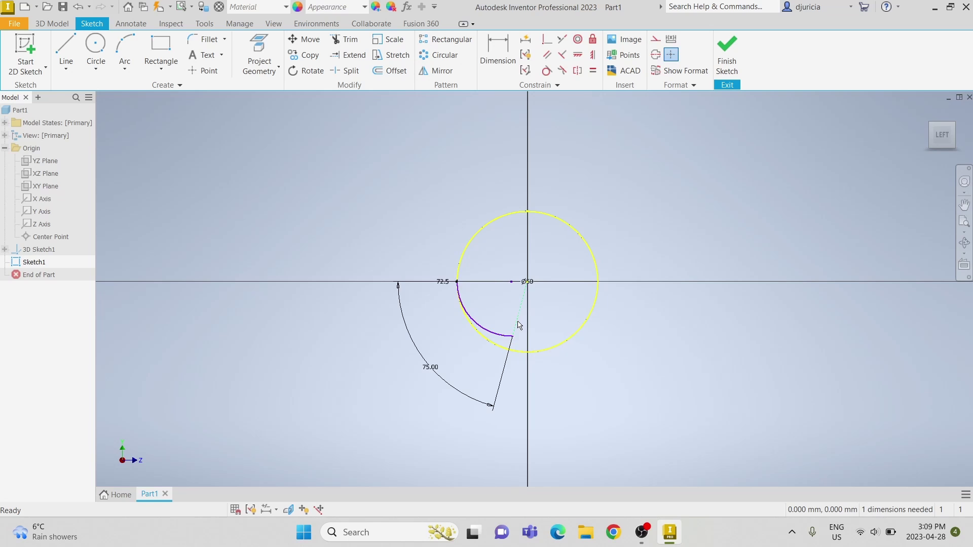
pyautogui.scroll(2, 519, 325)
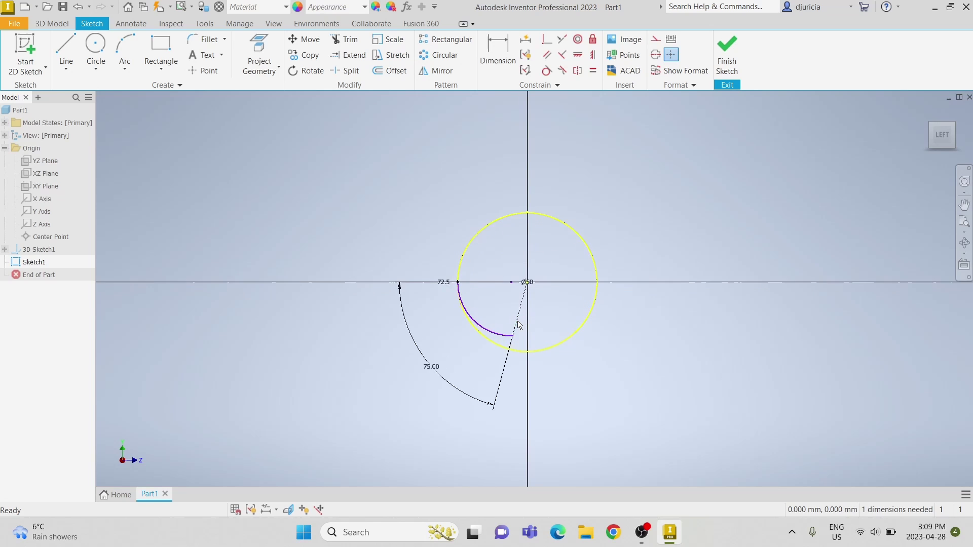
pyautogui.click(125, 48)
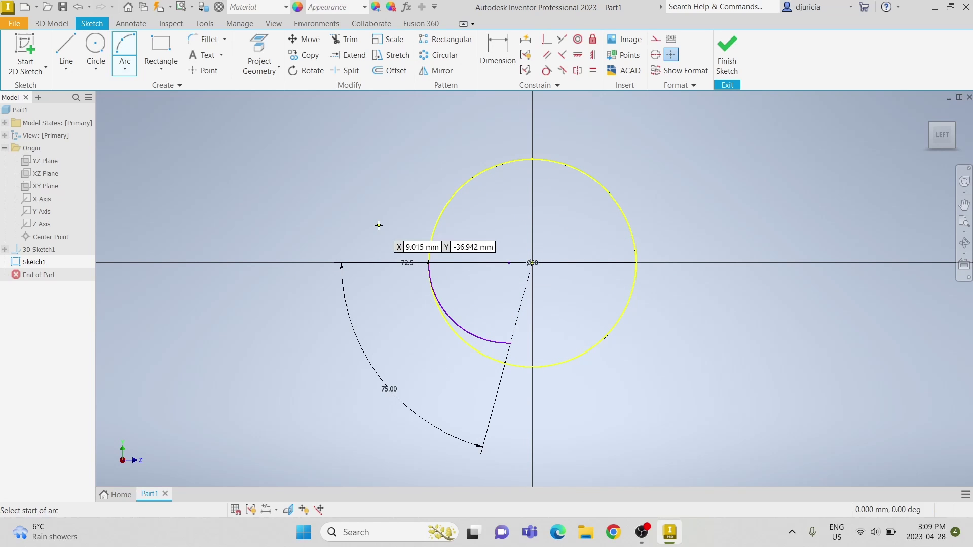
pyautogui.click(510, 345)
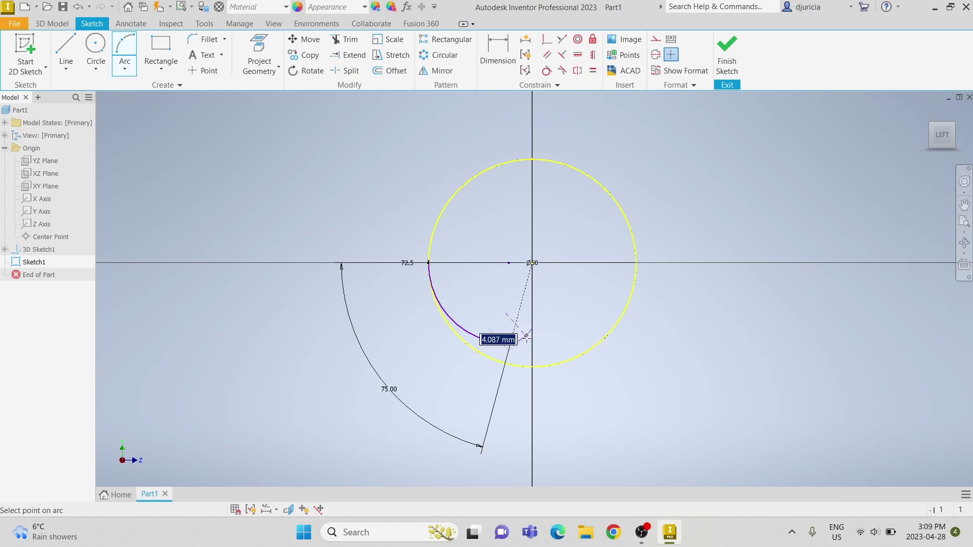
pyautogui.click(530, 340)
pyautogui.click(527, 348)
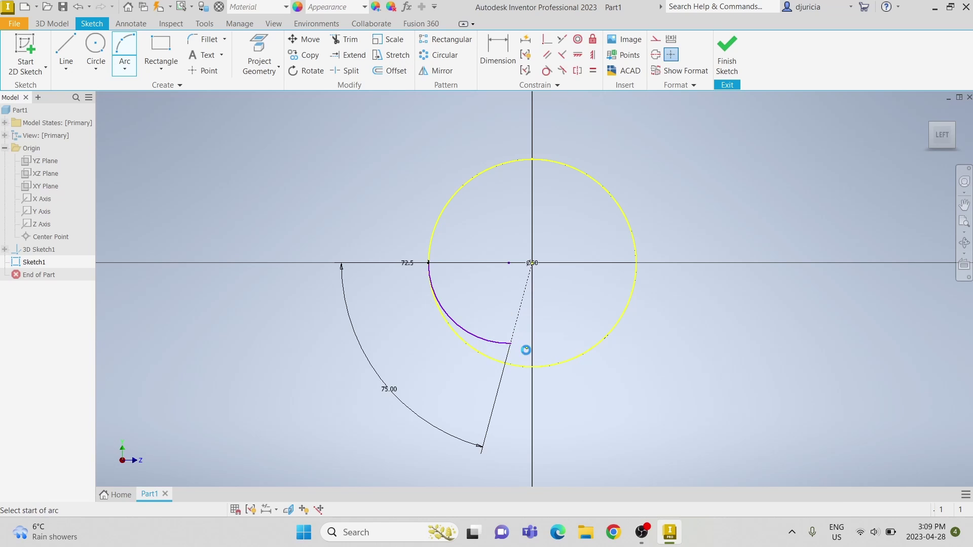
# Draw a vertical line about 16 mm long from the circle's center down to the small arc's free end
pyautogui.click(65, 42)
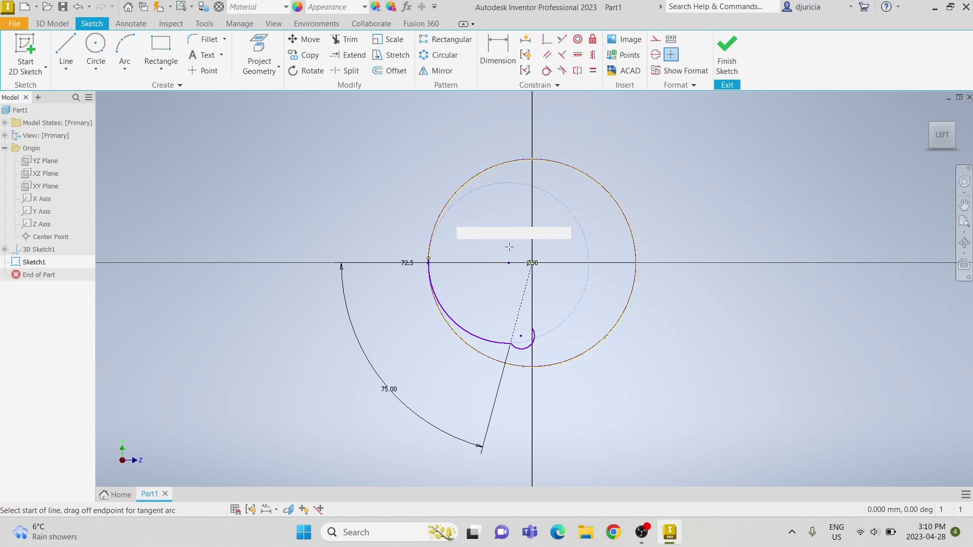
pyautogui.click(532, 263)
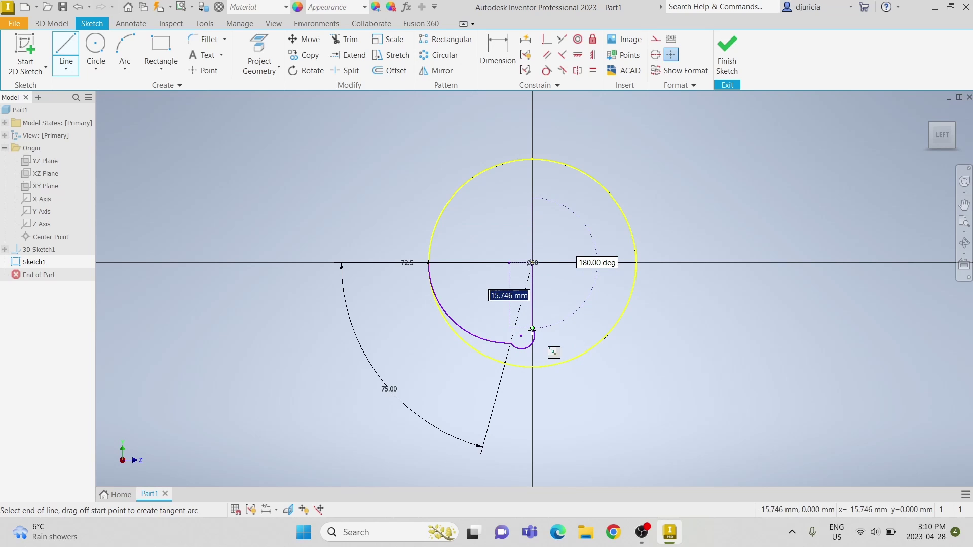
pyautogui.press('Escape')
pyautogui.press('Escape')
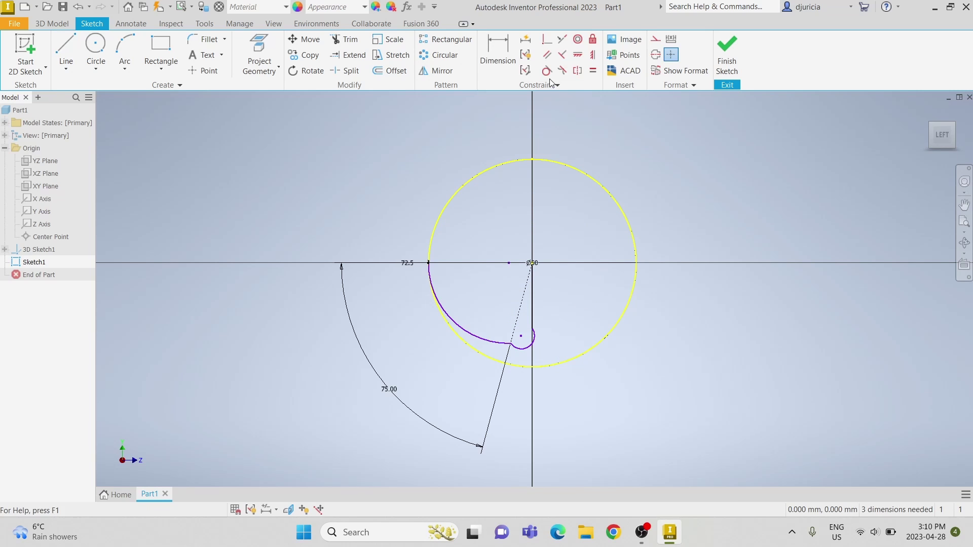
# Make the small arc tangent to both the vertical line and the larger end arc
pyautogui.click(547, 72)
pyautogui.click(535, 319)
pyautogui.click(527, 365)
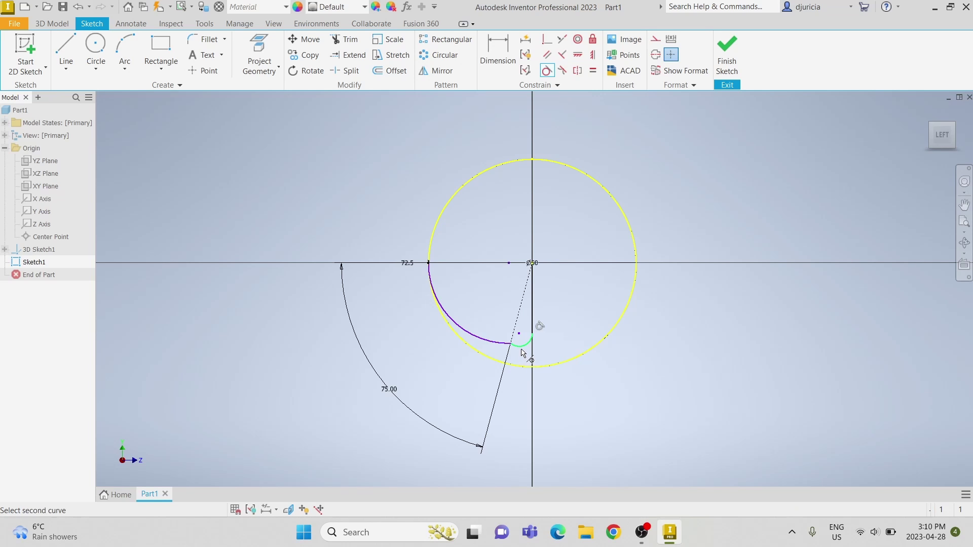
pyautogui.click(501, 348)
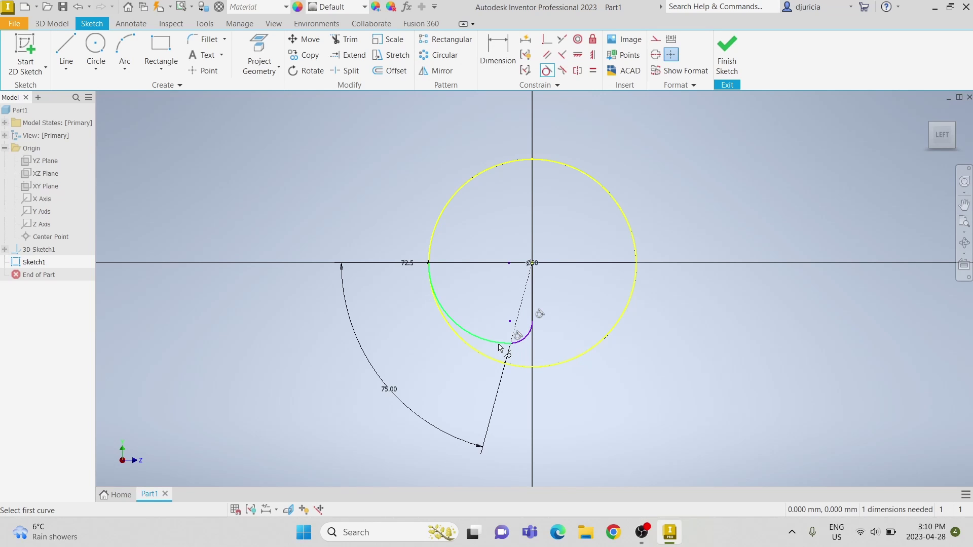
pyautogui.press('Escape')
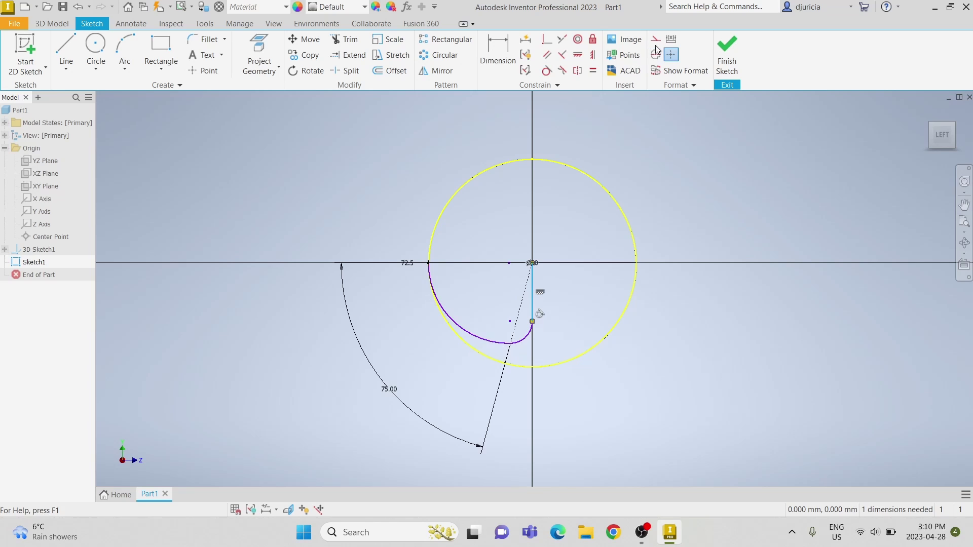
# Make the vertical line construction geometry, dimension its length to 18 mm, and finish the sketch
pyautogui.click(498, 53)
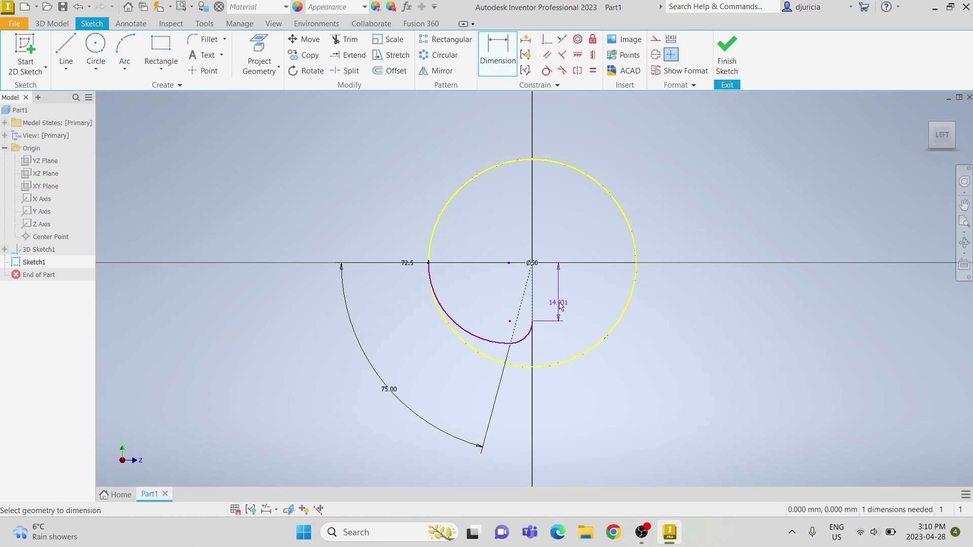
pyautogui.click(560, 306)
pyautogui.write('18')
pyautogui.press('Return')
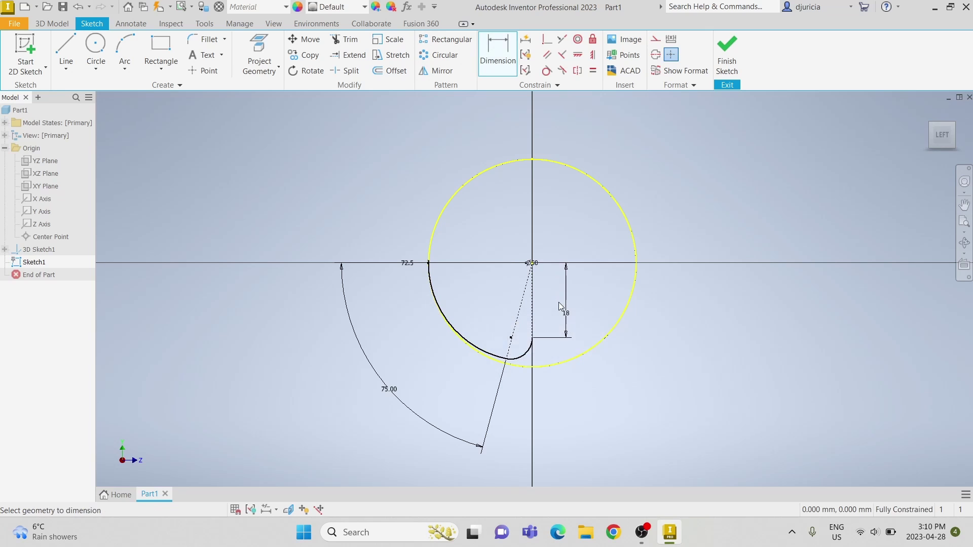
pyautogui.click(730, 51)
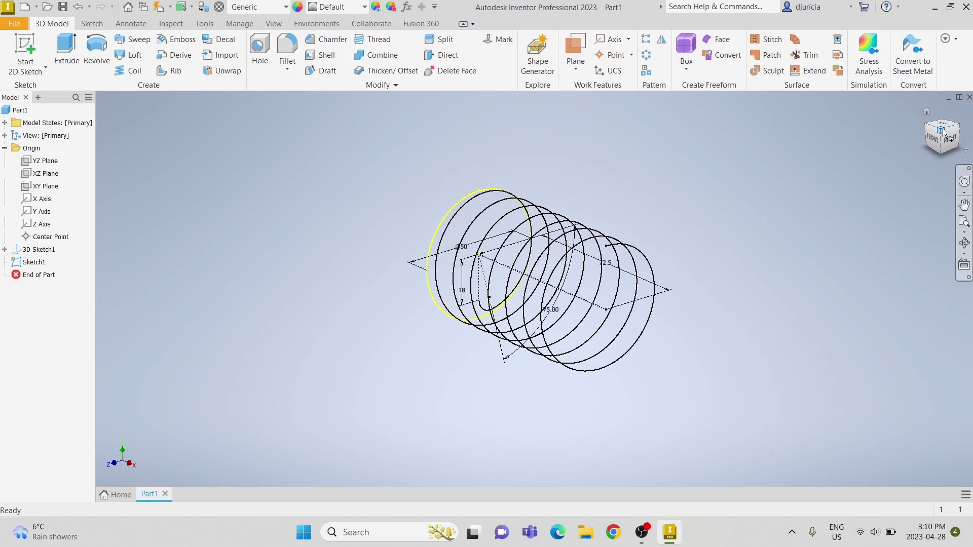
# Start a 2D sketch on the XY plane, project the small end arc into it, and view it from the front
pyautogui.click(943, 133)
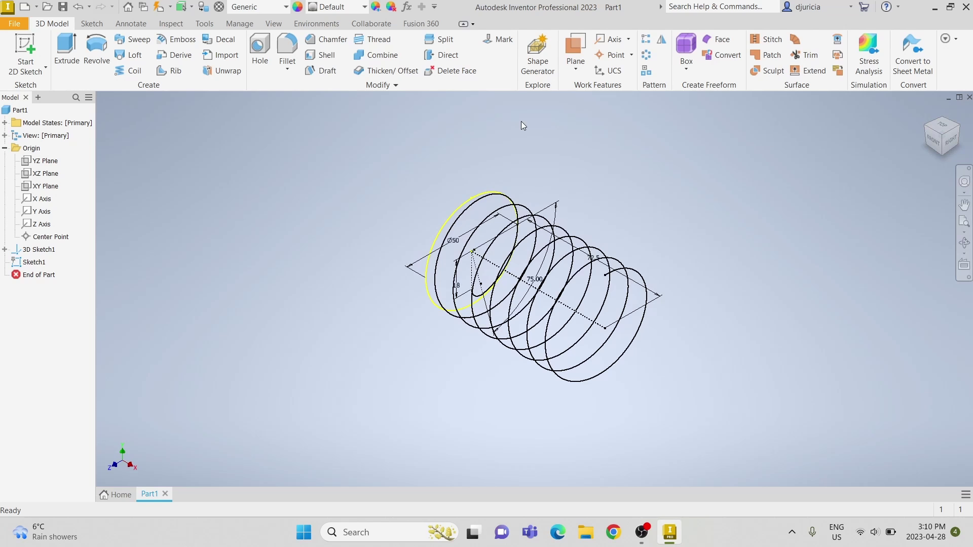
pyautogui.click(26, 51)
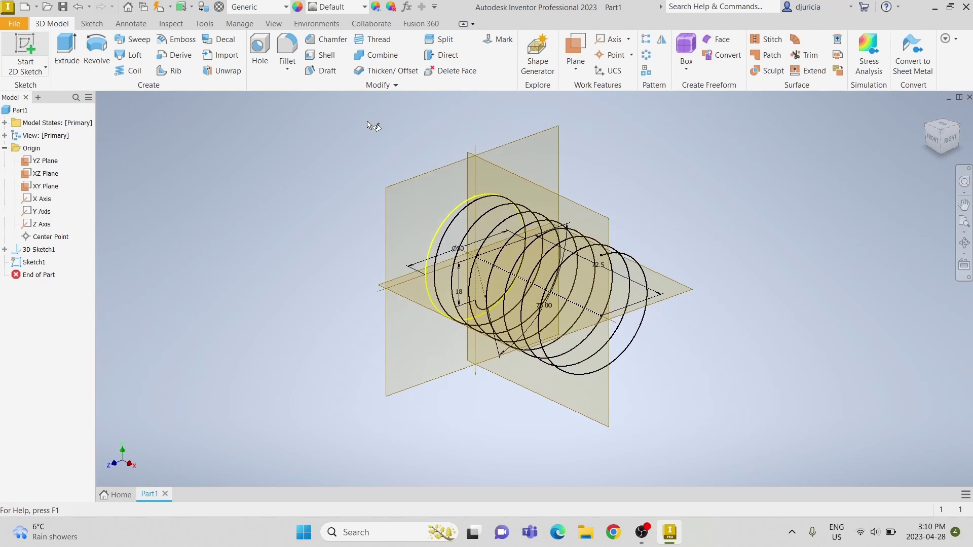
pyautogui.click(555, 195)
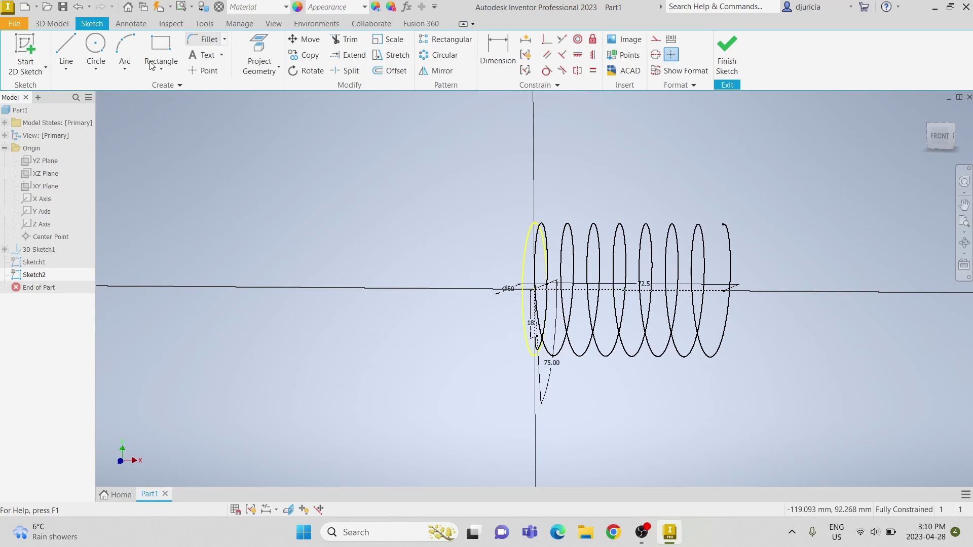
pyautogui.click(259, 50)
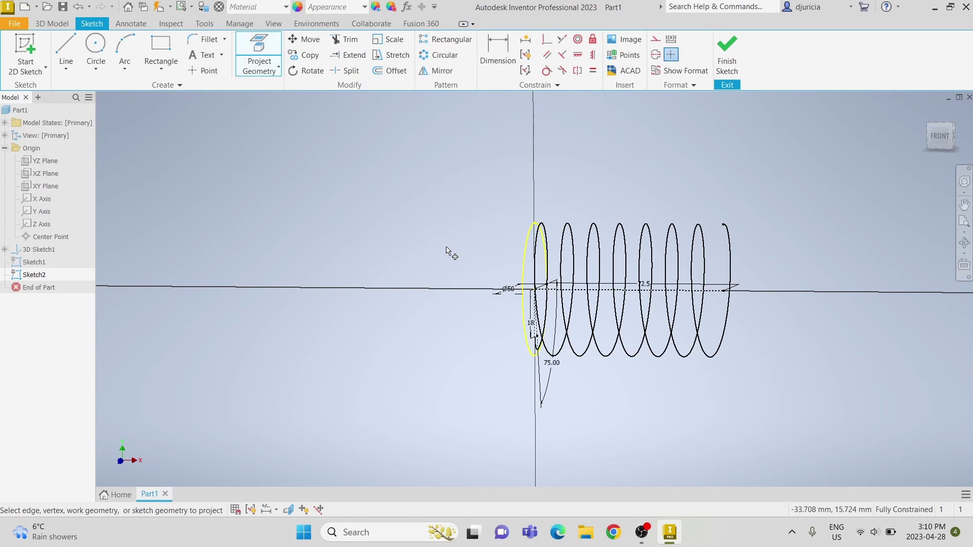
pyautogui.scroll(5, 530, 321)
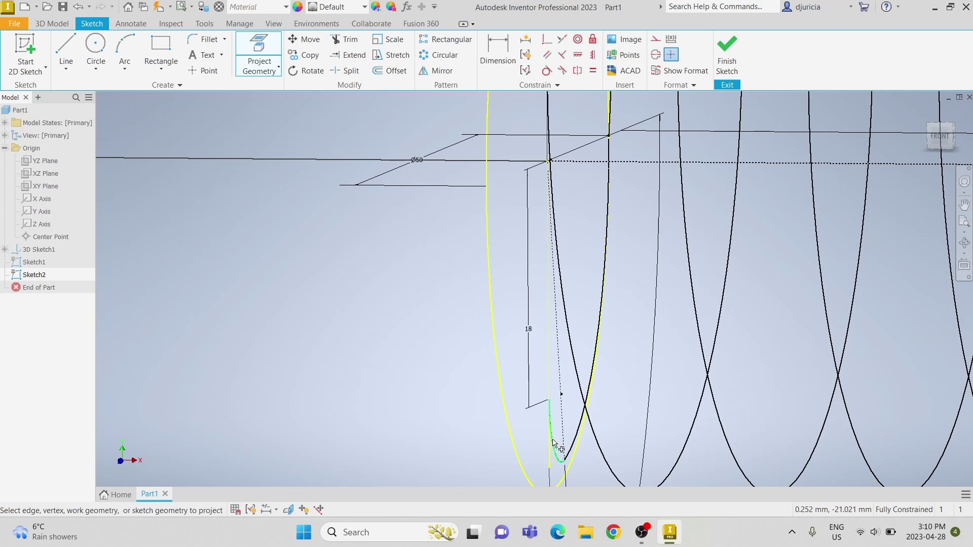
pyautogui.scroll(-4, 572, 355)
pyautogui.press('Escape')
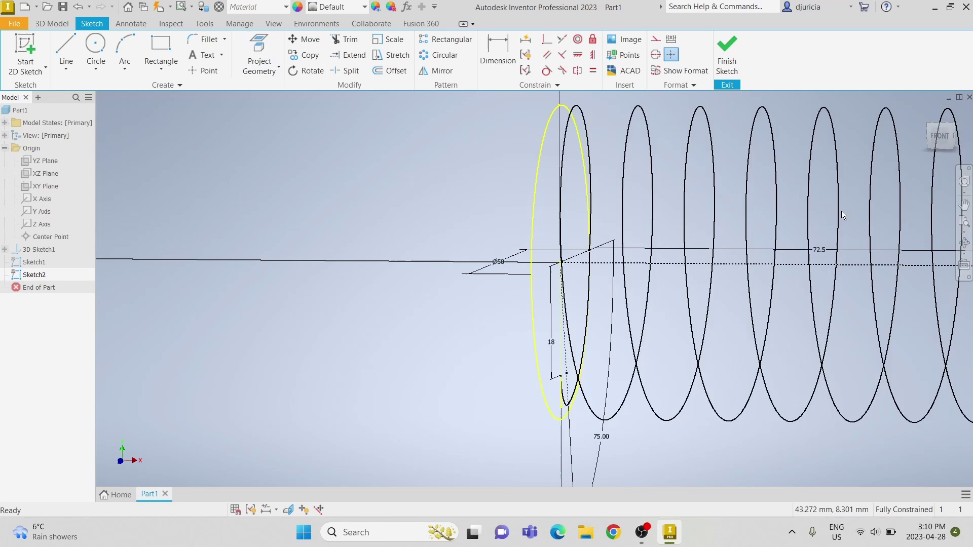
pyautogui.click(941, 135)
# Sketch a three-point arc of about 27 mm radius from the projected arc's upper end to the horizontal axis, tangent to the projected line
pyautogui.click(124, 42)
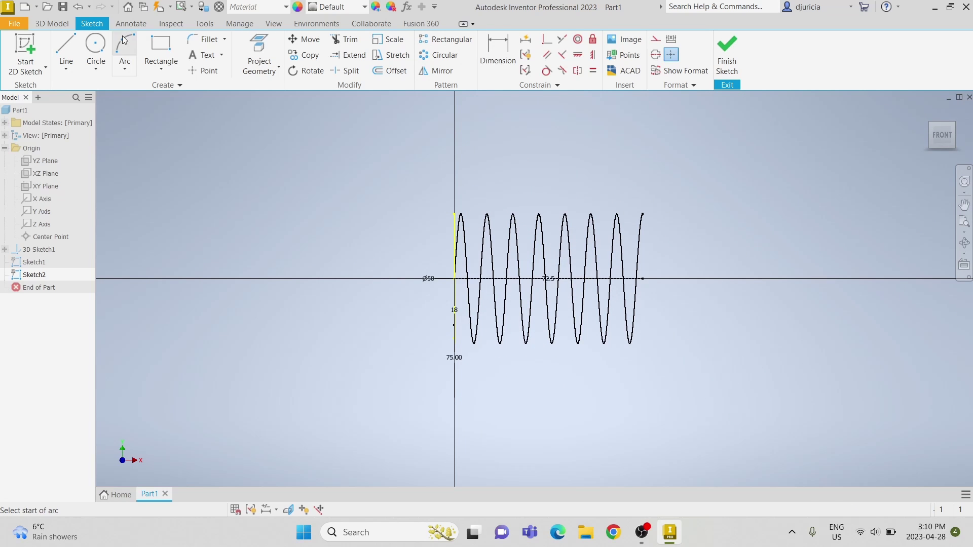
pyautogui.click(453, 325)
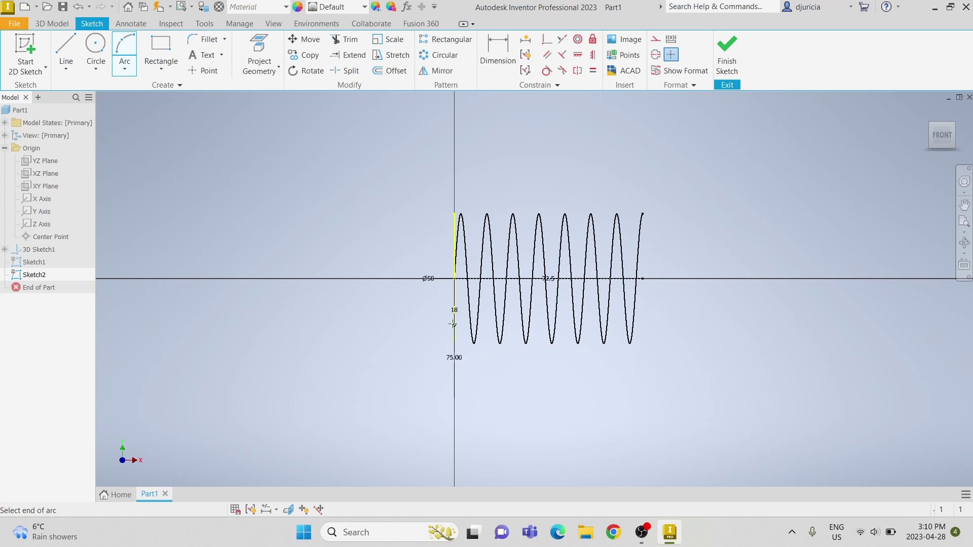
pyautogui.click(401, 278)
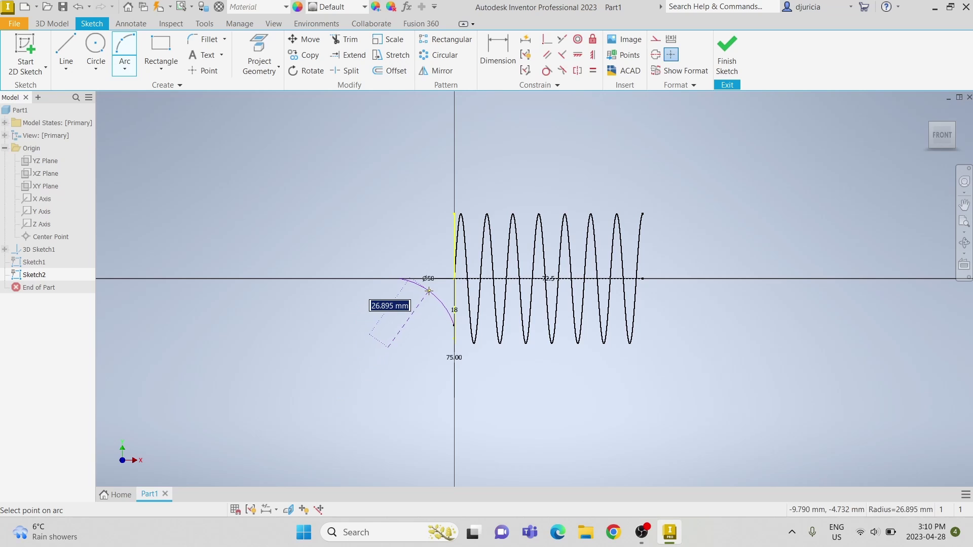
pyautogui.click(429, 290)
pyautogui.press('Escape')
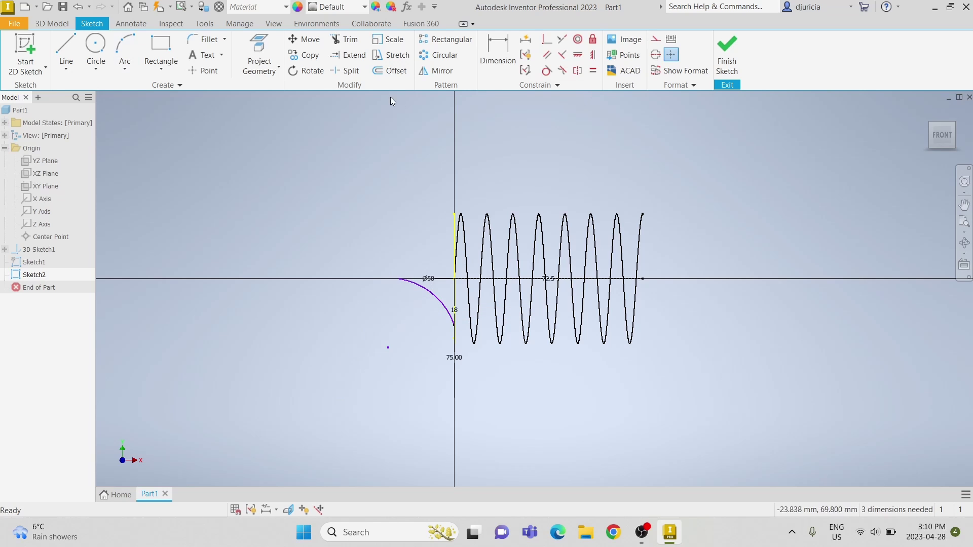
pyautogui.click(546, 71)
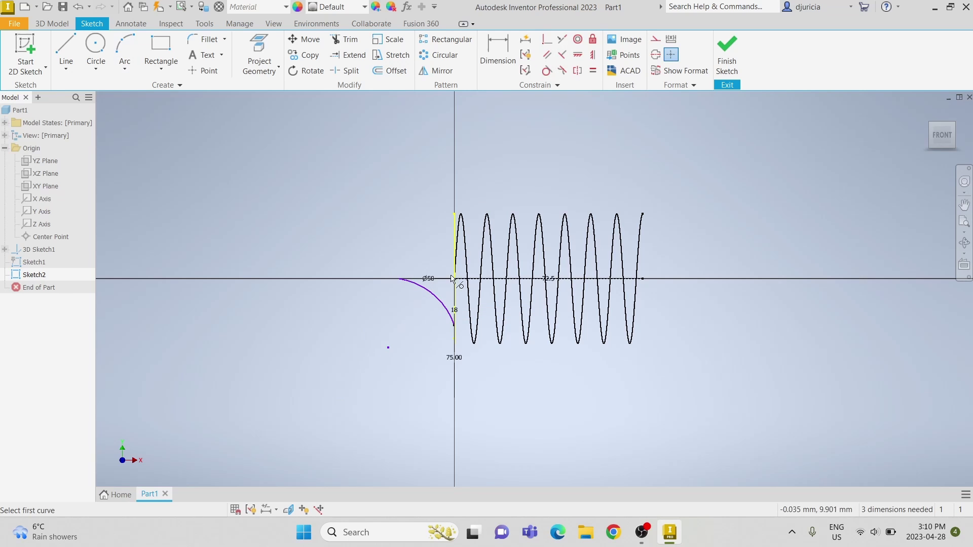
pyautogui.click(444, 302)
pyautogui.click(455, 302)
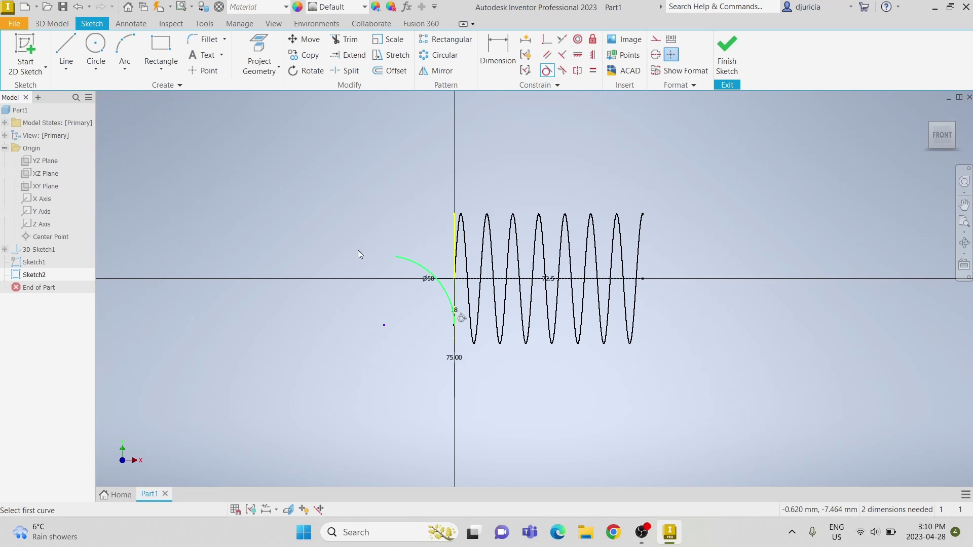
# Draw a horizontal line about 36 mm long outward from the arc's free end and make it tangent to the arc
pyautogui.click(66, 53)
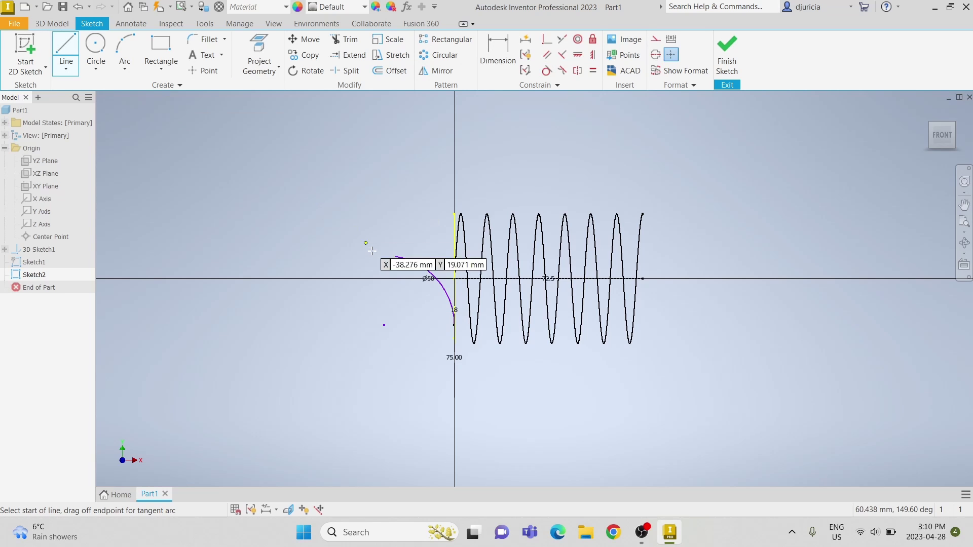
pyautogui.click(395, 256)
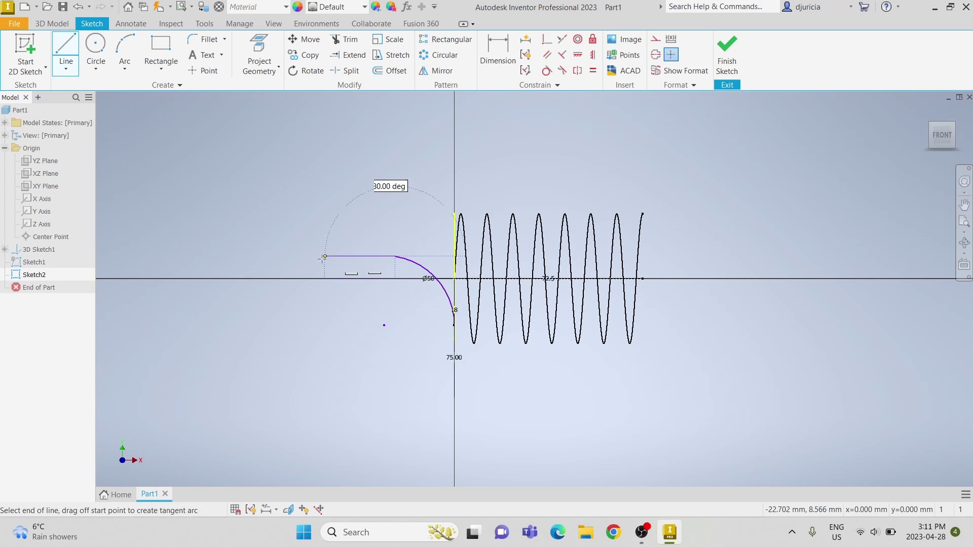
pyautogui.click(301, 256)
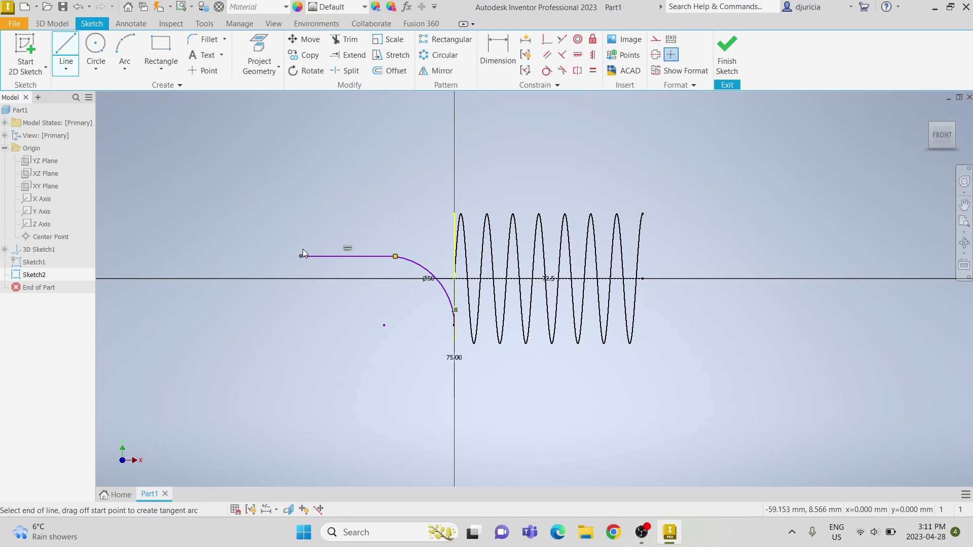
pyautogui.press('Escape')
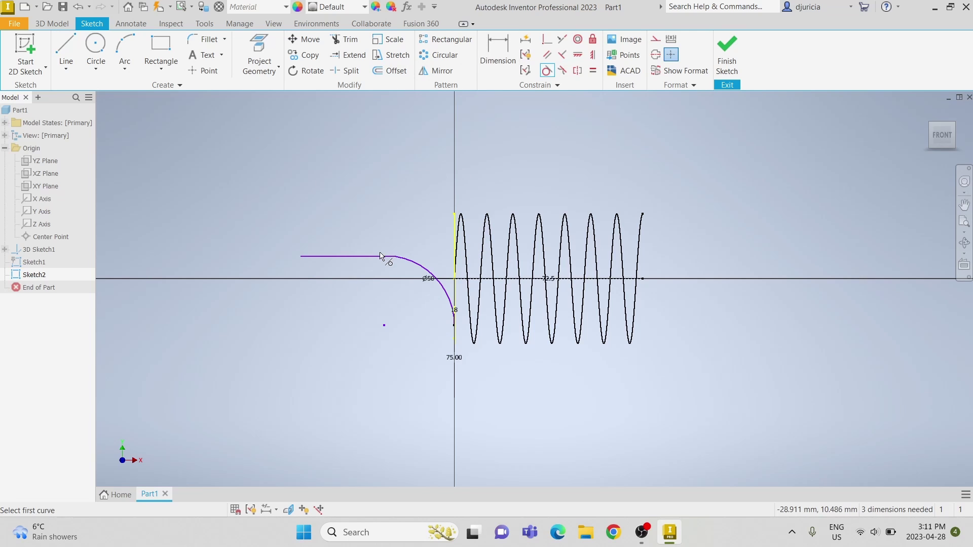
pyautogui.click(420, 268)
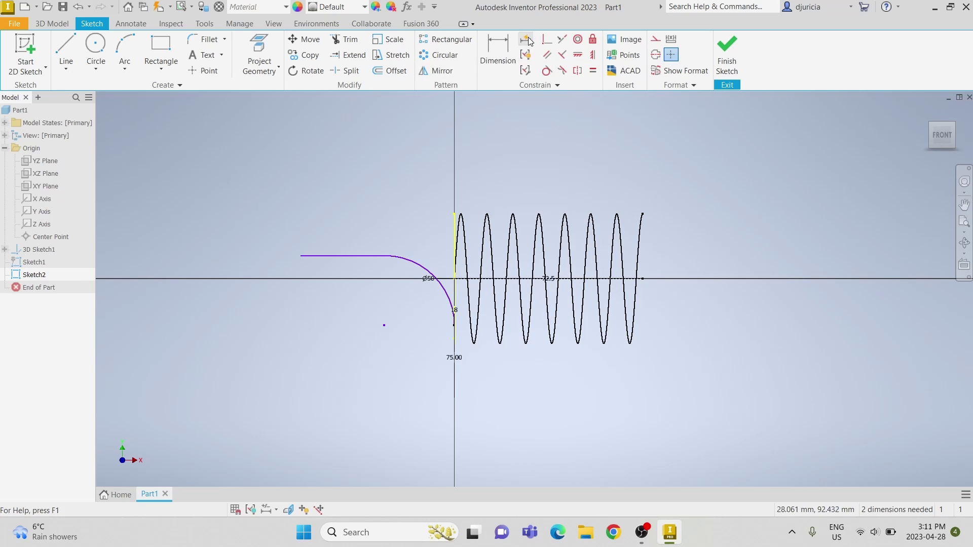
# Make the horizontal hook line coincident with the sketch origin so it lies on the coil's axis
pyautogui.click(544, 40)
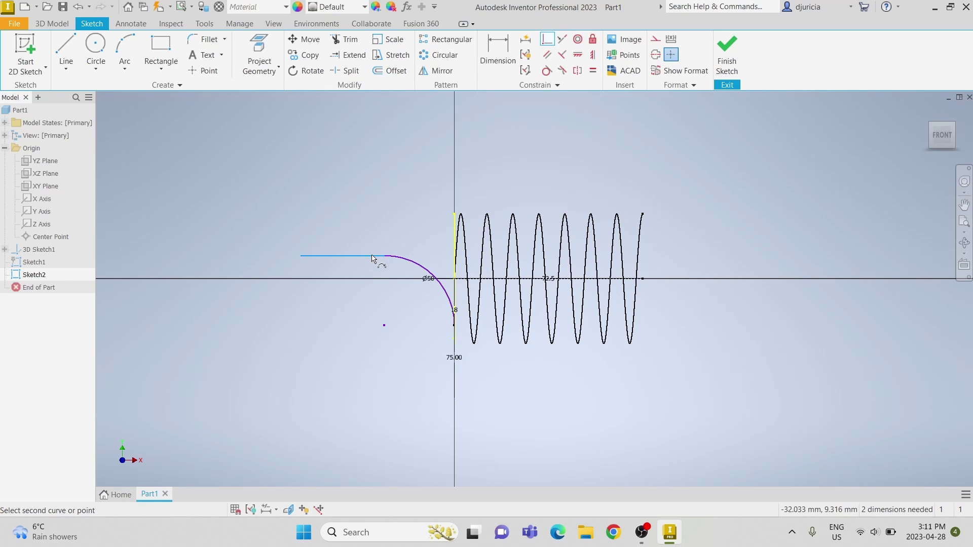
pyautogui.click(455, 281)
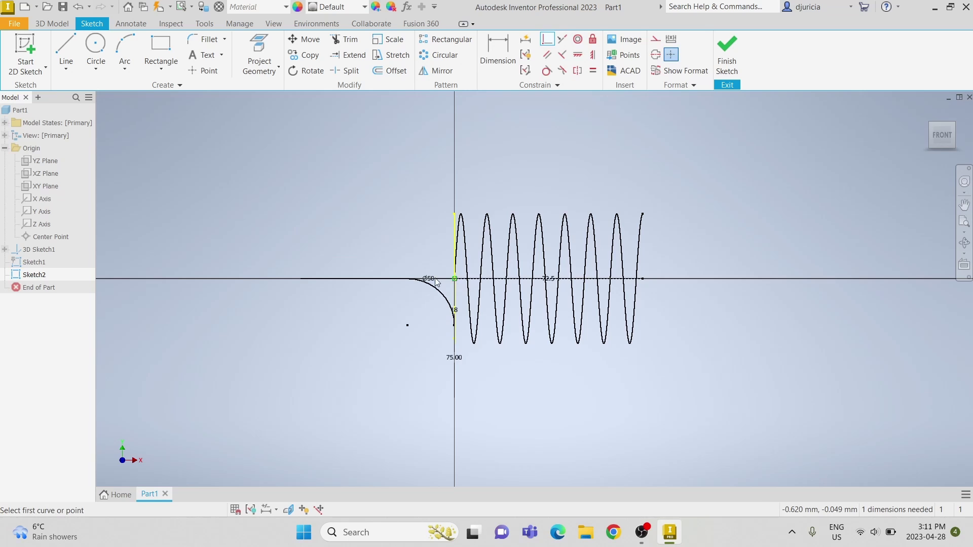
pyautogui.press('Escape')
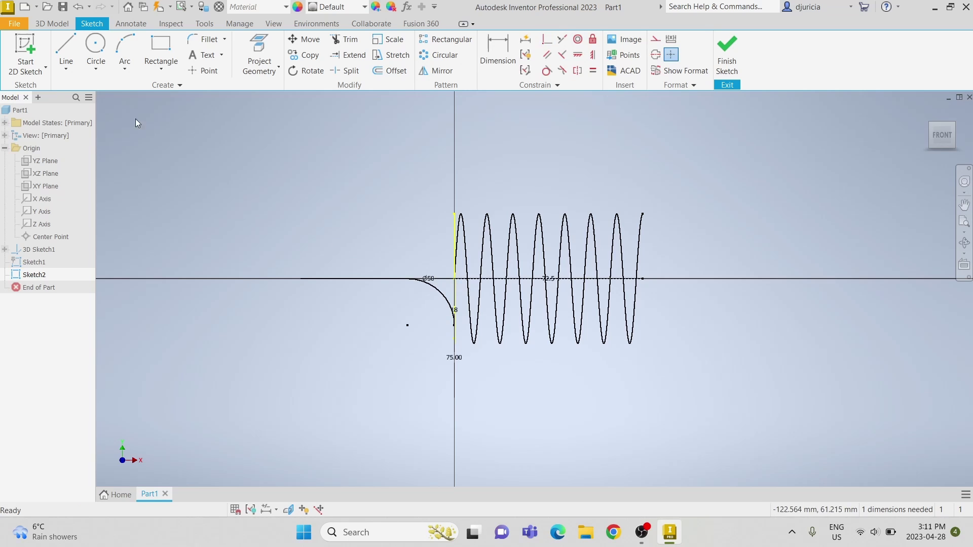
# Dimension the horizontal distance from the origin to the hook line's free end as 60 mm
pyautogui.click(496, 45)
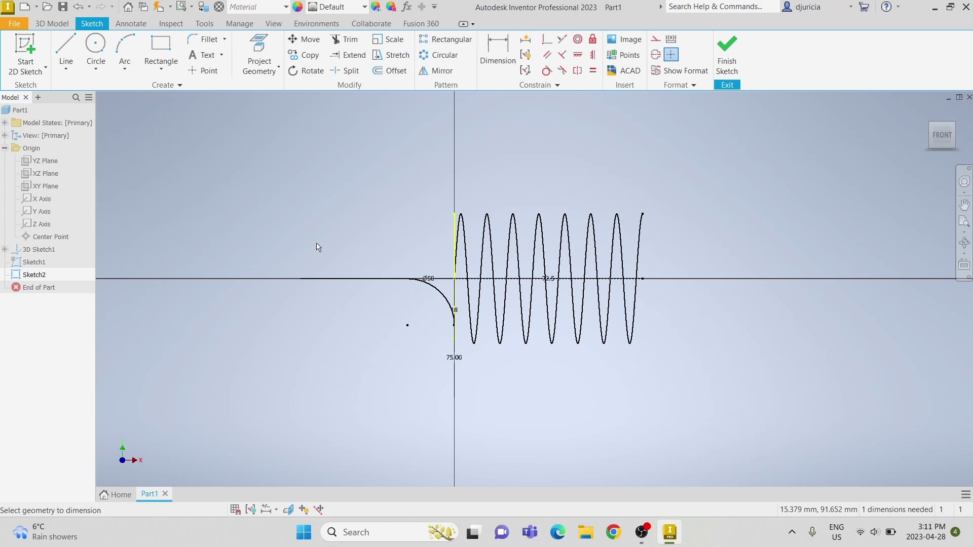
pyautogui.click(455, 280)
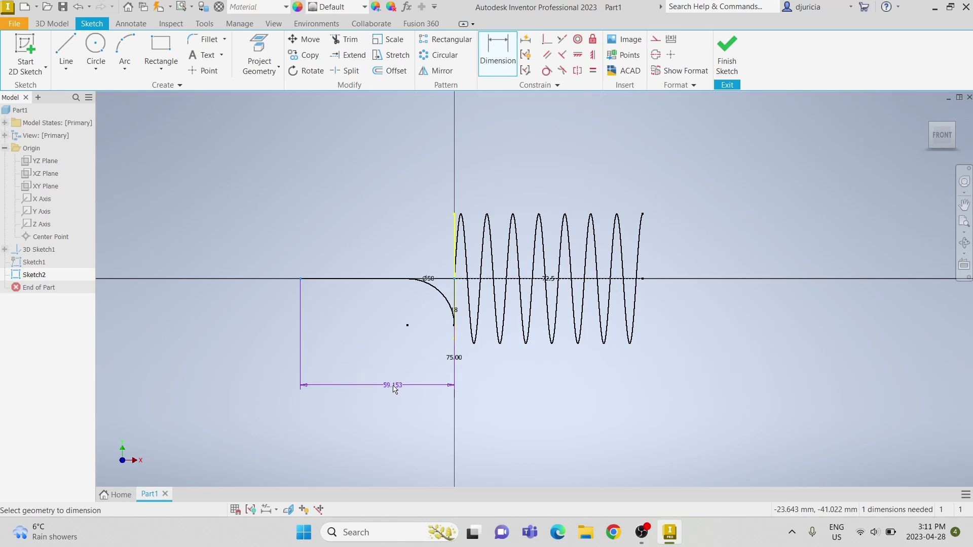
pyautogui.click(393, 389)
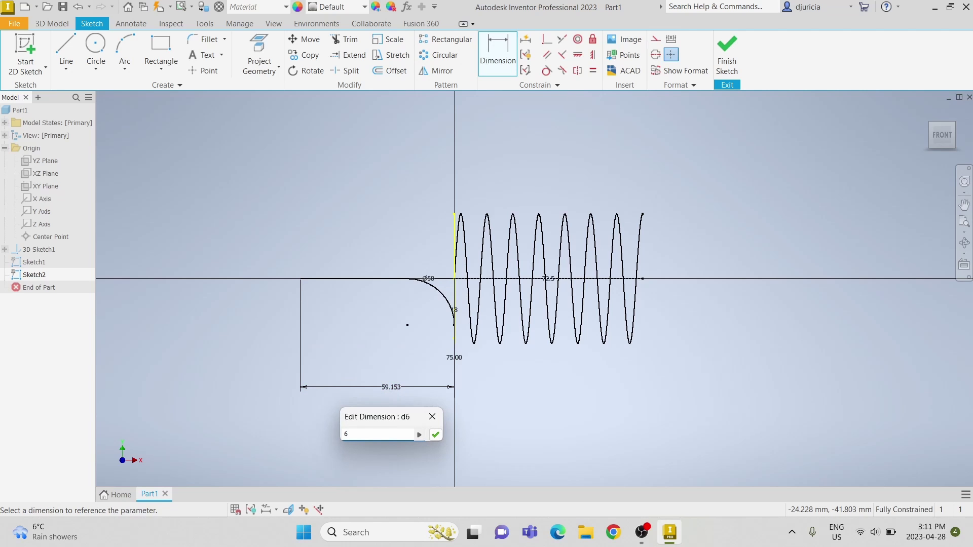
pyautogui.press('Return')
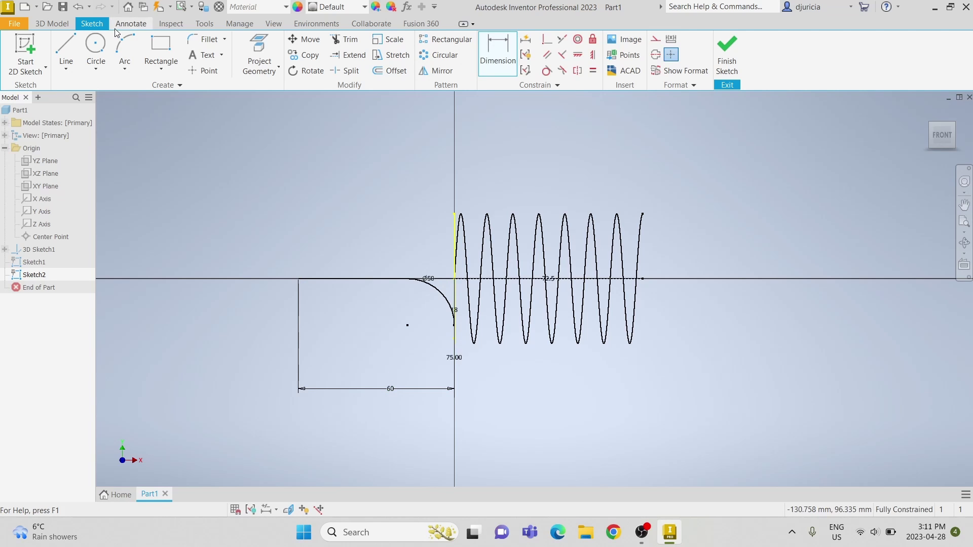
# Draw a three-point semicircular arc of about 13 mm radius downward from the hook line's free end, bulging away from the coil
pyautogui.click(119, 42)
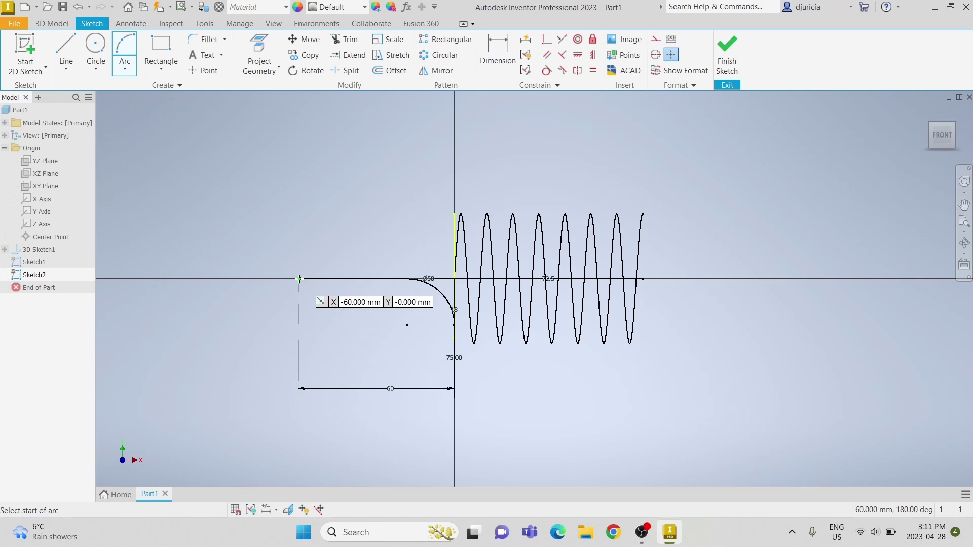
pyautogui.click(299, 279)
pyautogui.click(299, 333)
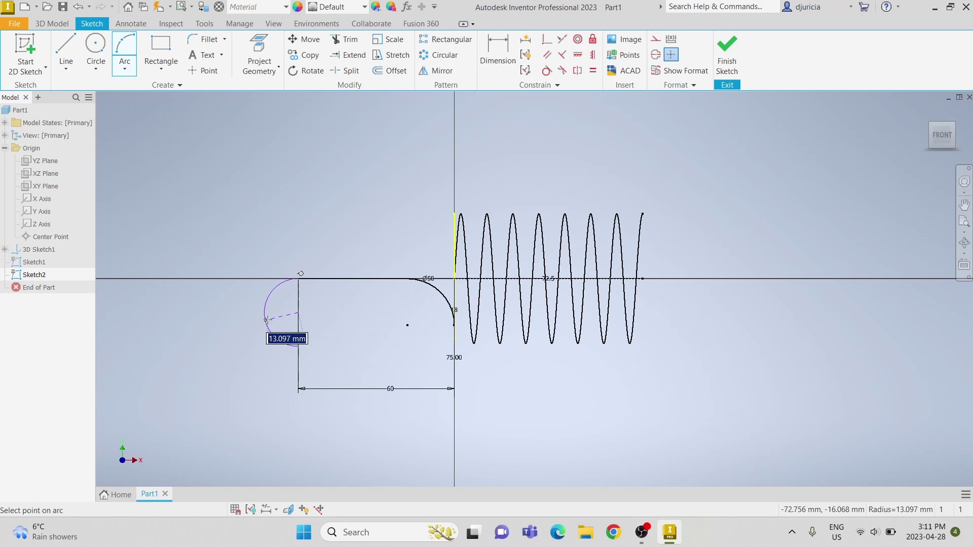
pyautogui.click(266, 320)
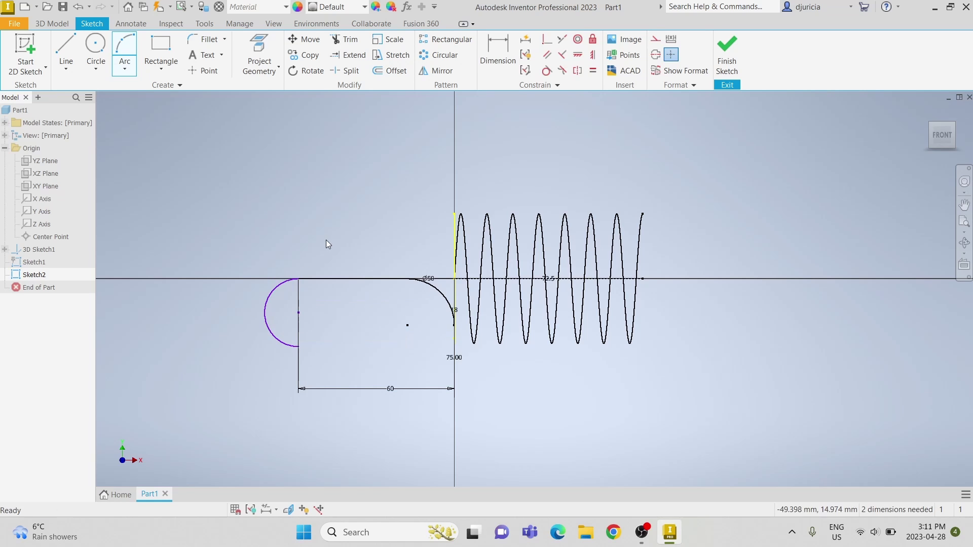
pyautogui.press('Escape')
# Dimension the semicircular hook arc with a radius of 12.5 mm
pyautogui.click(498, 54)
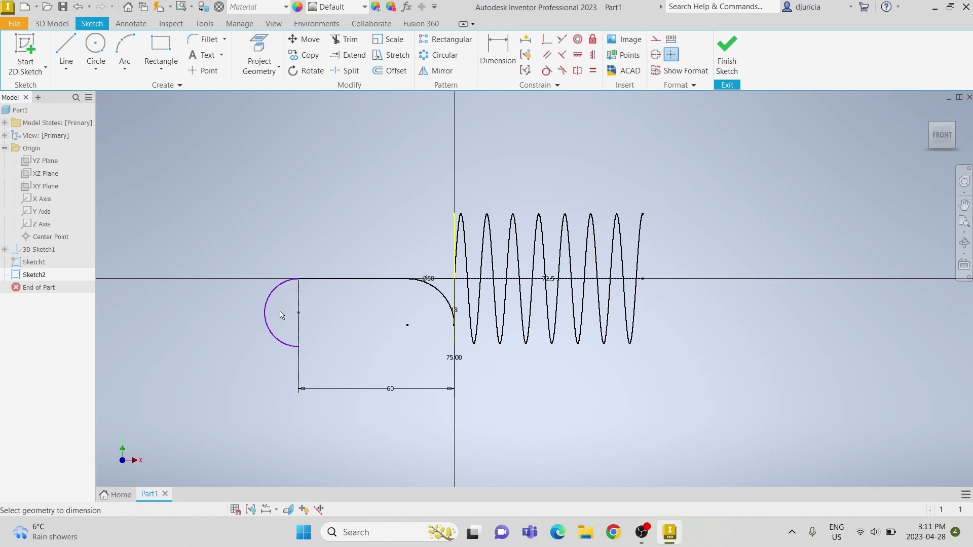
pyautogui.click(239, 338)
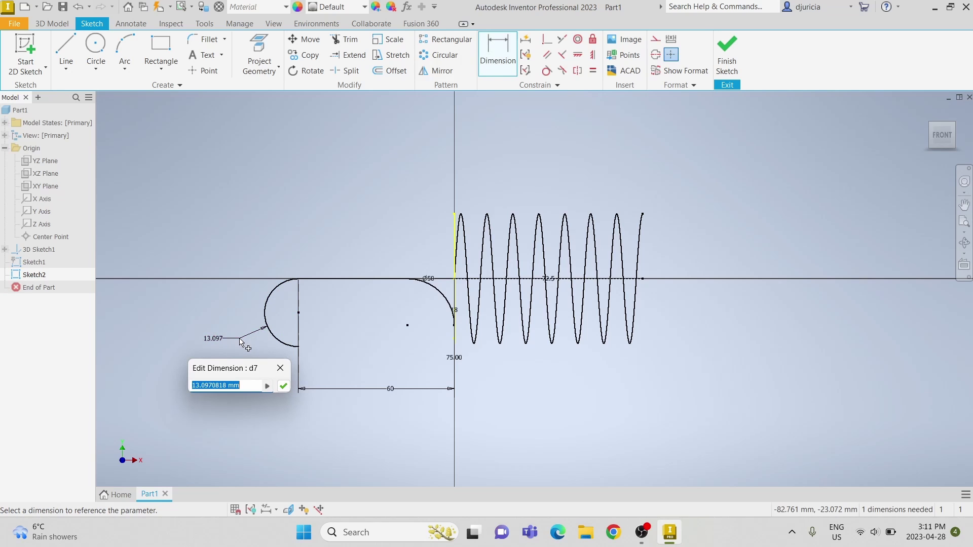
pyautogui.write('12.5')
pyautogui.press('Return')
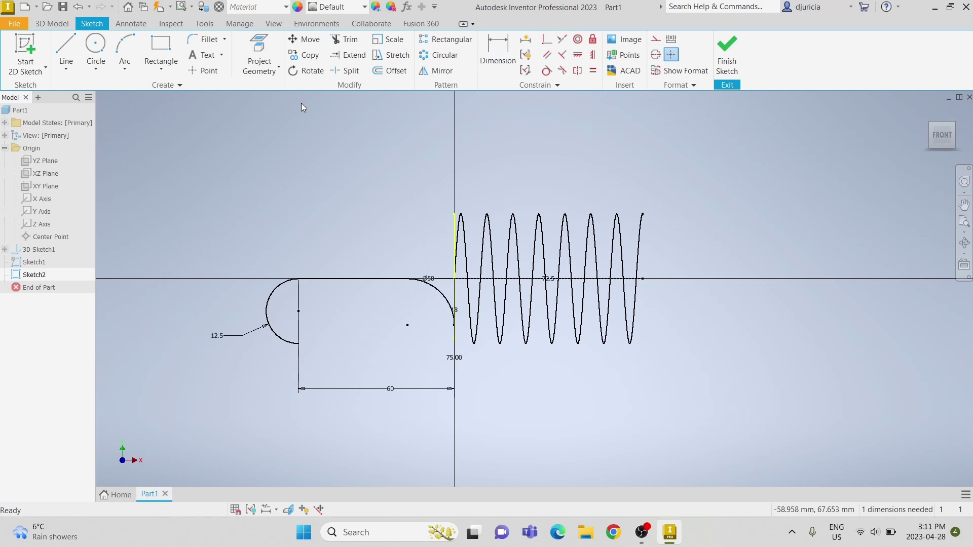
# Align the hook arc's two endpoints with a vertical constraint and finish the sketch
pyautogui.click(593, 55)
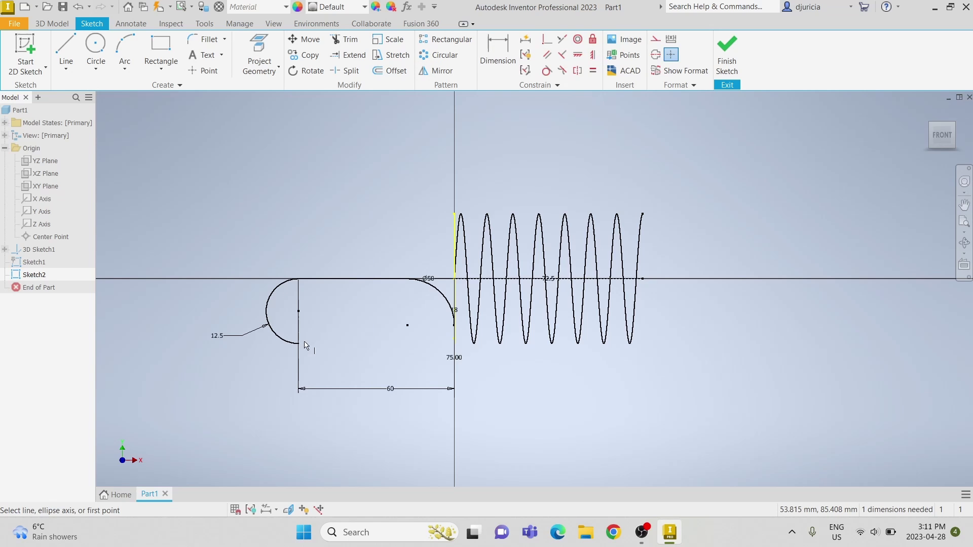
pyautogui.click(299, 279)
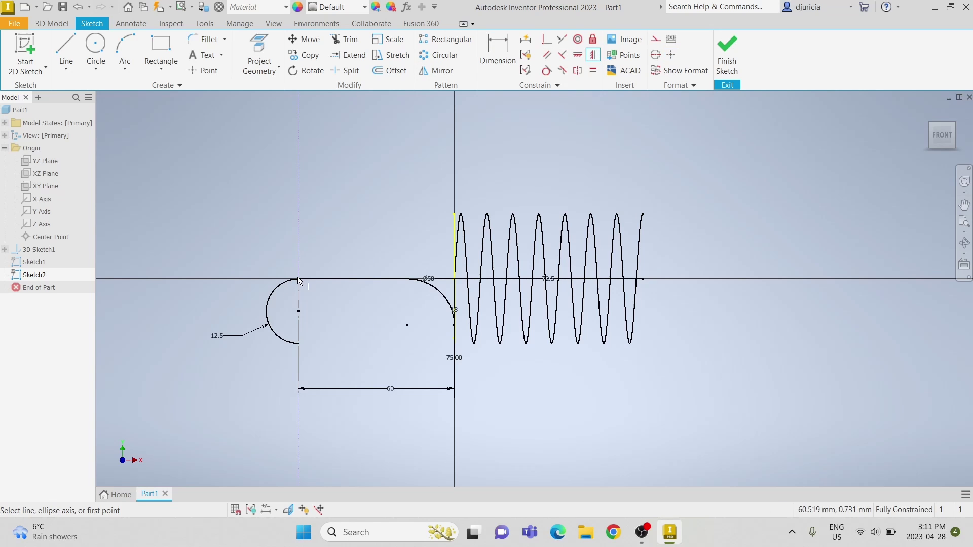
pyautogui.click(729, 57)
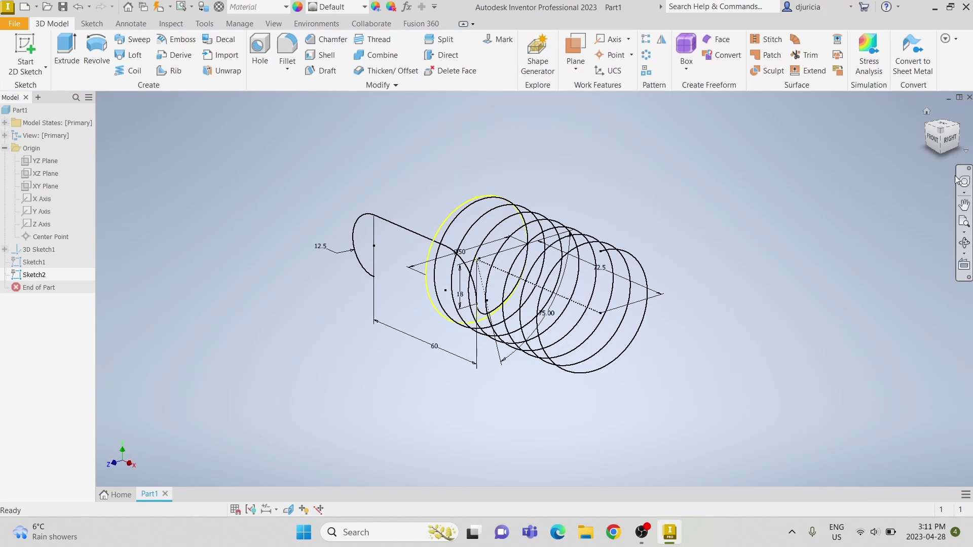
# Create a work plane parallel to the YZ plane through the helix's far endpoint
pyautogui.click(943, 135)
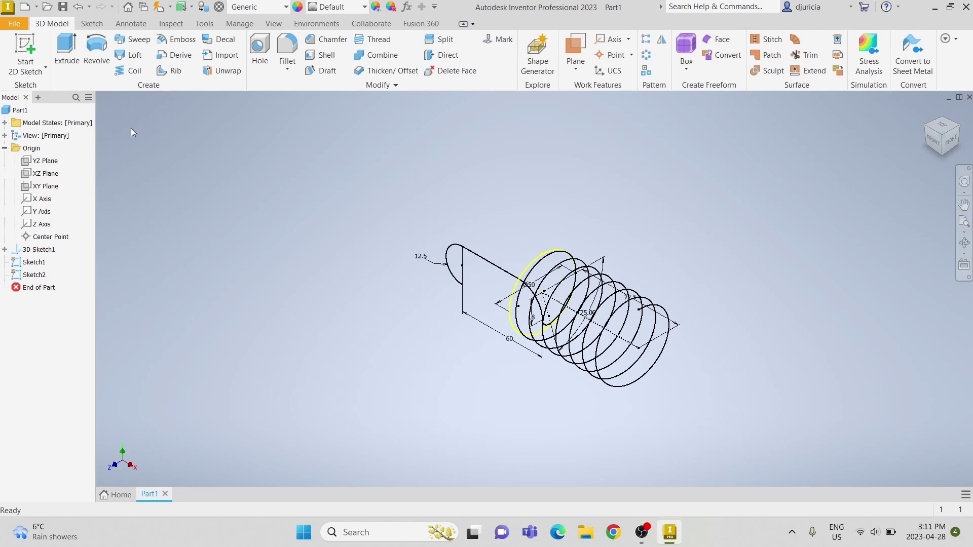
pyautogui.click(577, 50)
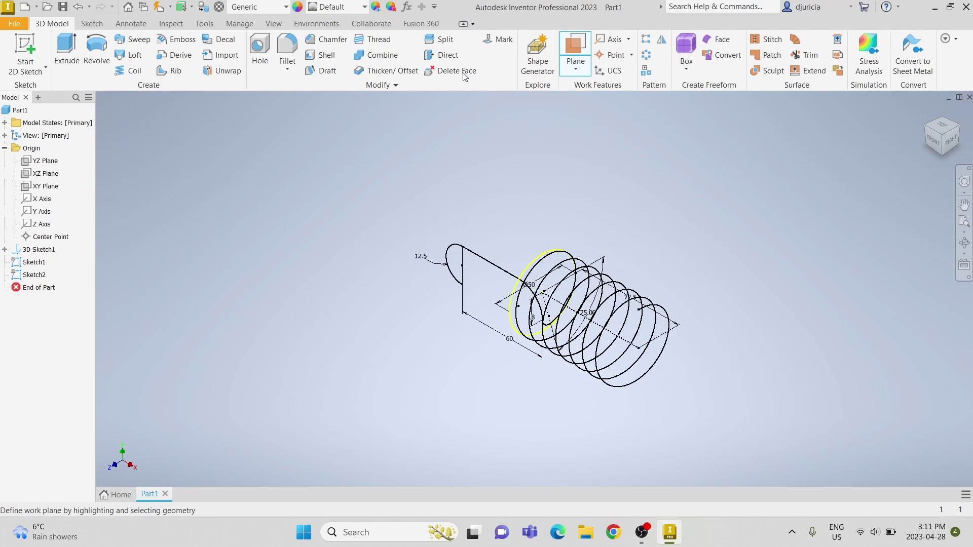
pyautogui.click(46, 161)
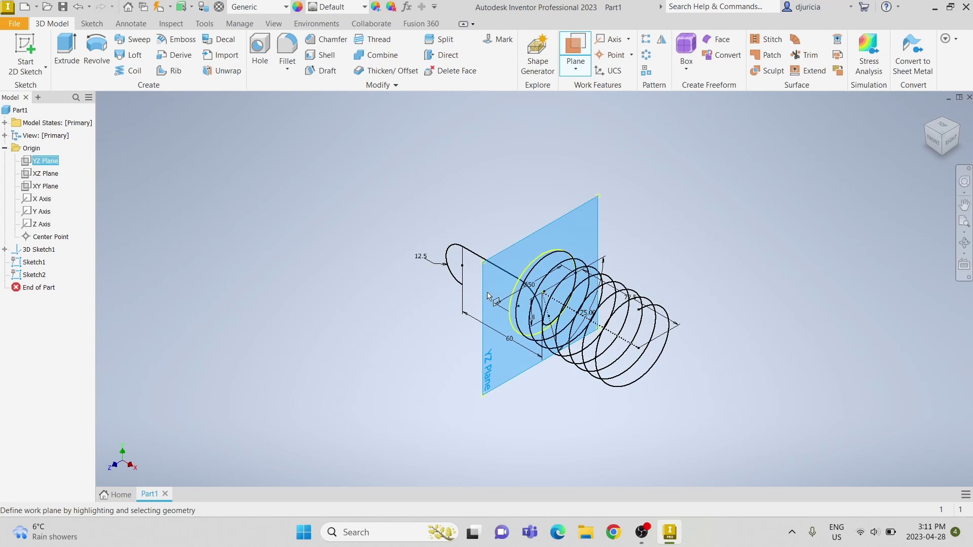
pyautogui.click(638, 309)
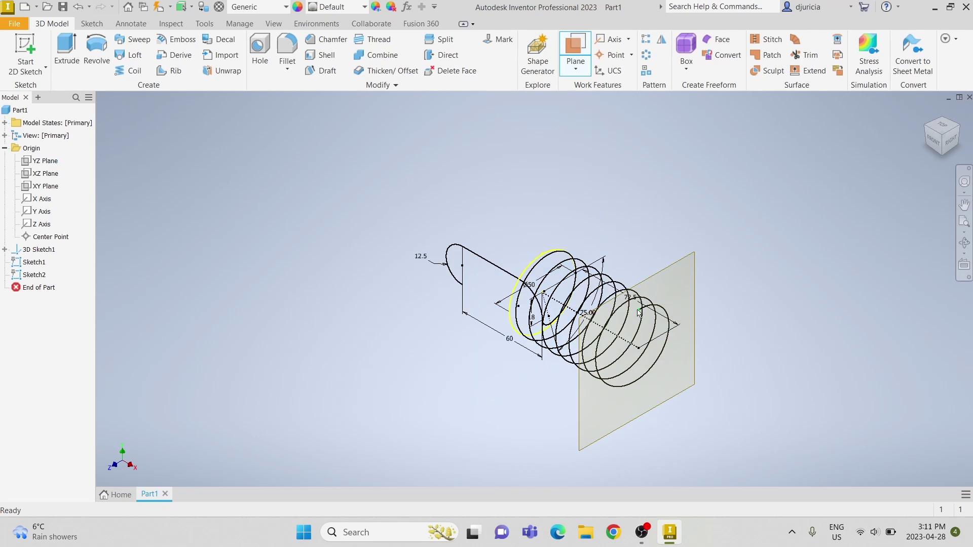
# Start a 2D sketch on the new work plane, seen from the right, and project the helical curve into it
pyautogui.click(954, 145)
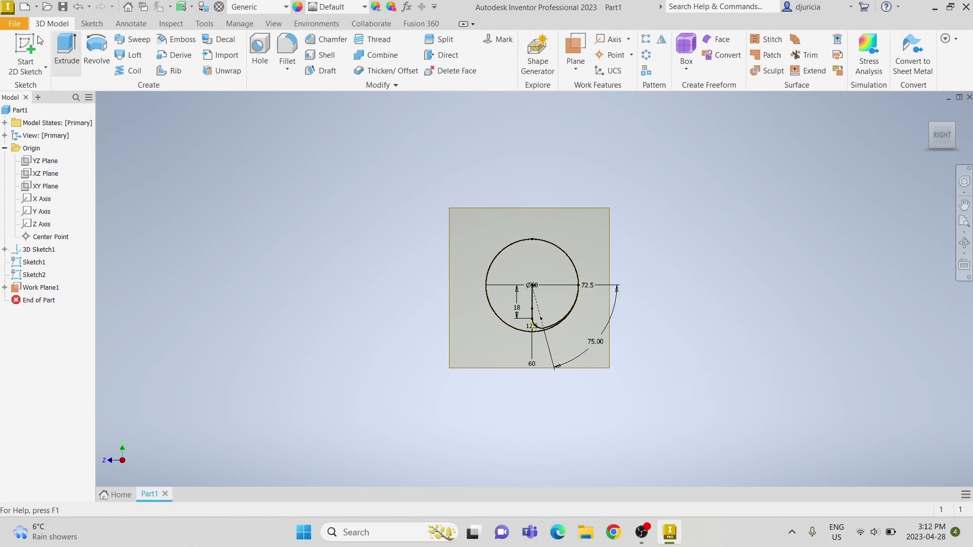
pyautogui.click(452, 230)
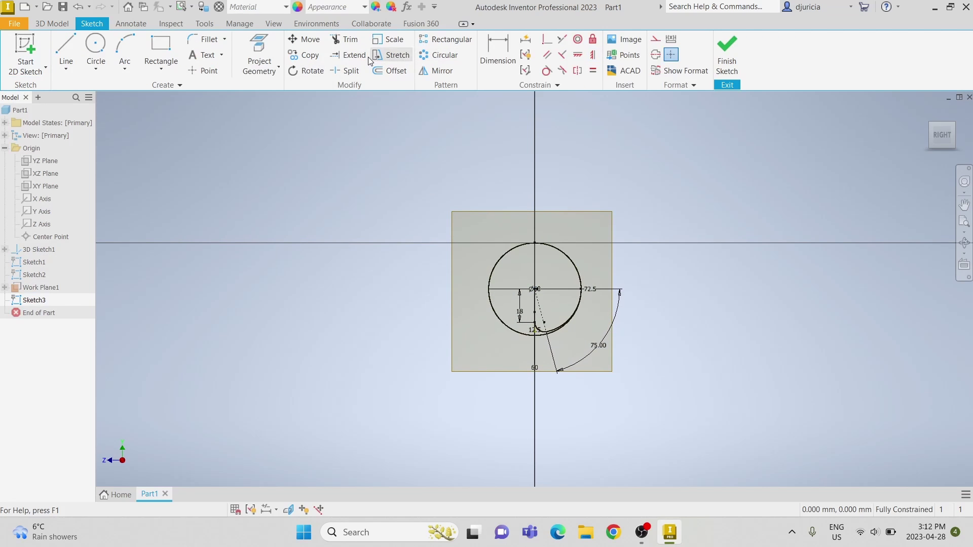
pyautogui.click(242, 40)
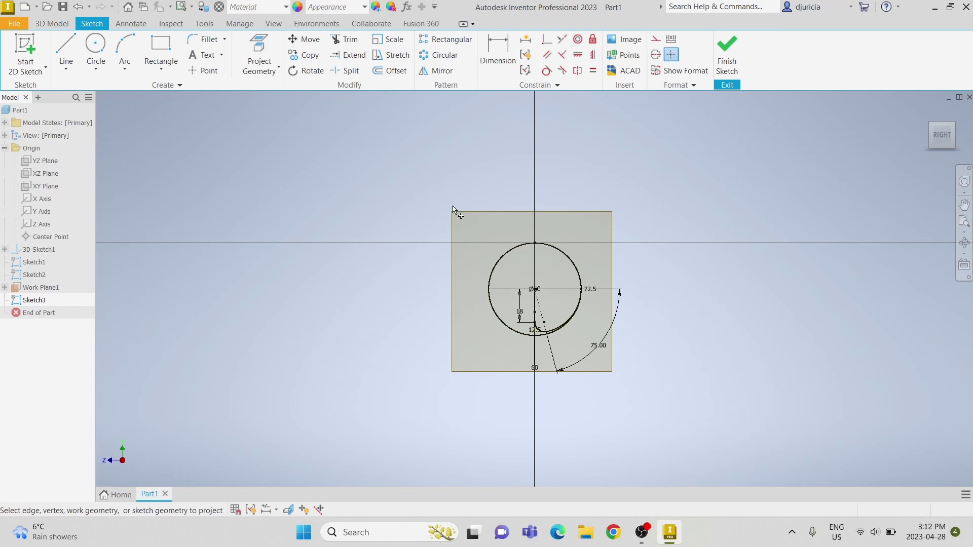
pyautogui.click(497, 263)
# Draw a three-point arc from the helix's upper endpoint to a point inside the projected circle, its ends about 24 mm apart
pyautogui.click(124, 51)
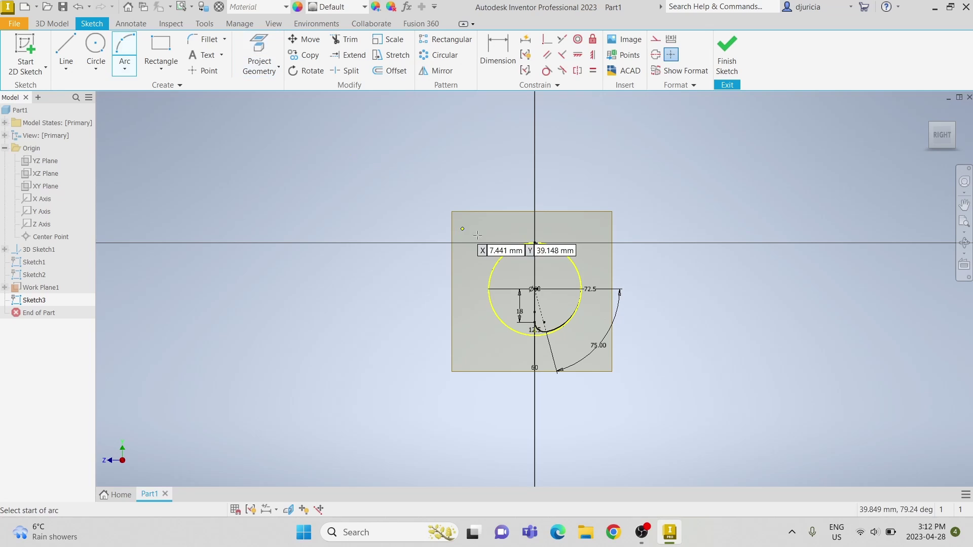
pyautogui.click(533, 242)
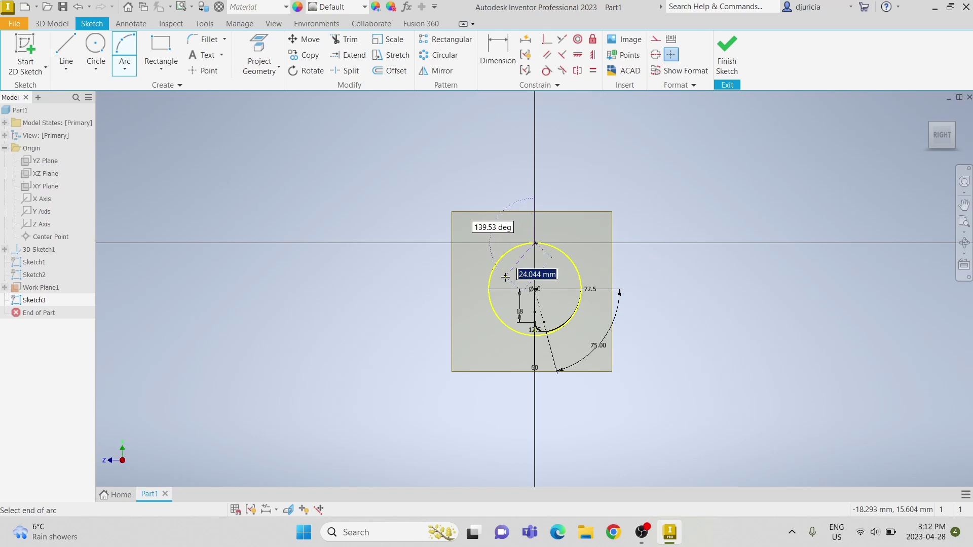
pyautogui.click(505, 277)
pyautogui.click(515, 255)
pyautogui.press('Escape')
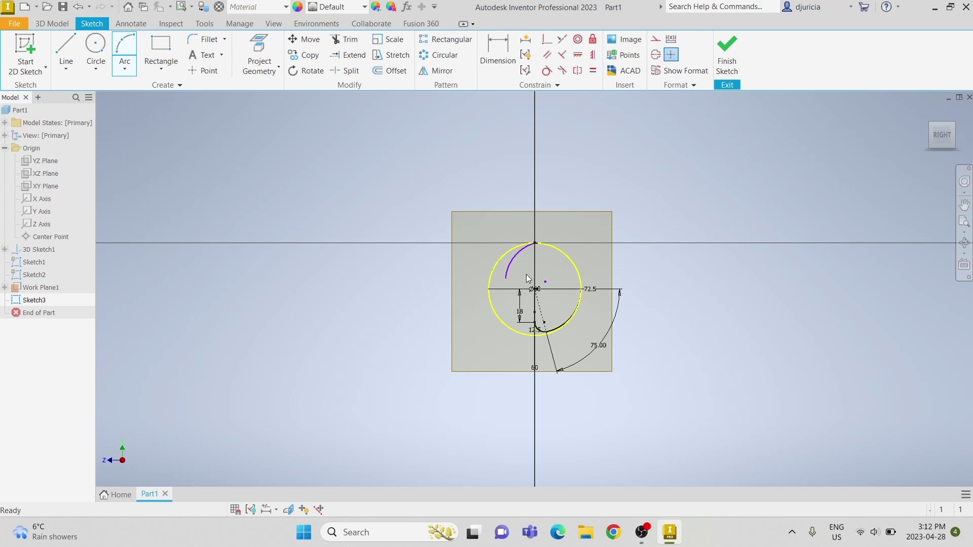
# Make the new arc tangent to the projected circle
pyautogui.scroll(1, 527, 278)
pyautogui.scroll(2, 526, 275)
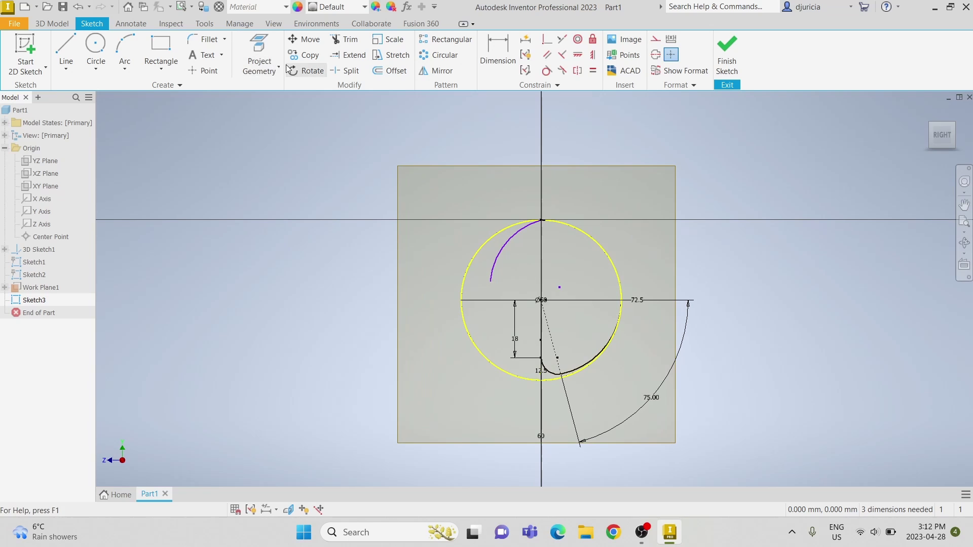
pyautogui.click(546, 70)
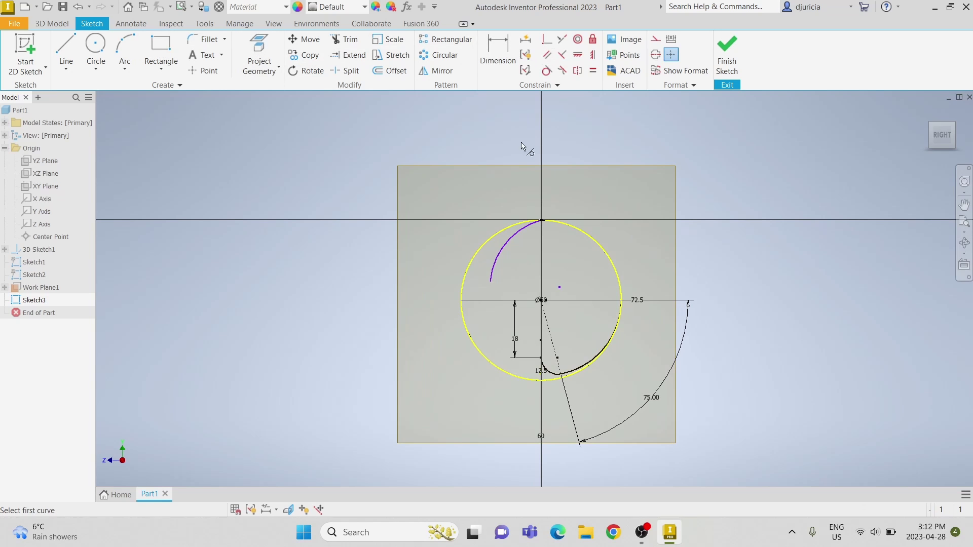
pyautogui.click(508, 234)
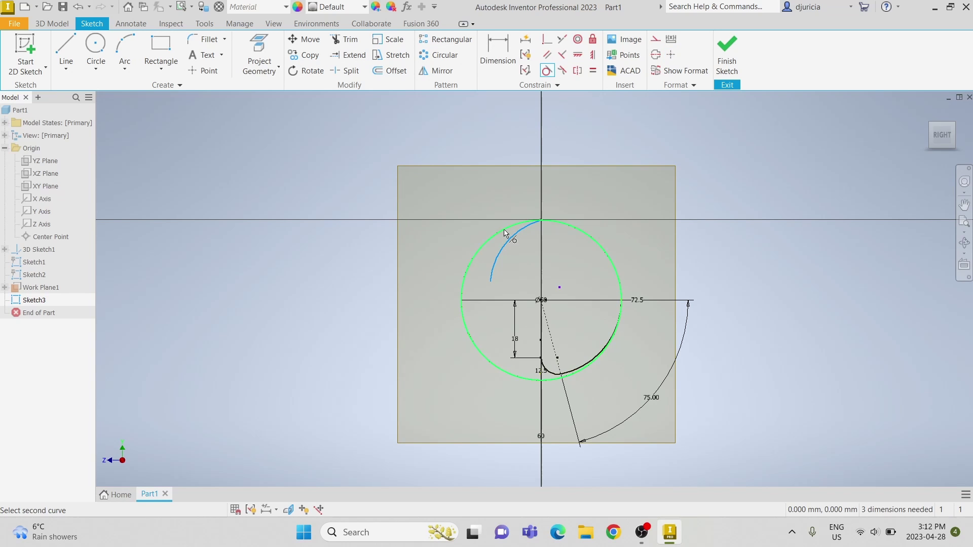
pyautogui.click(506, 233)
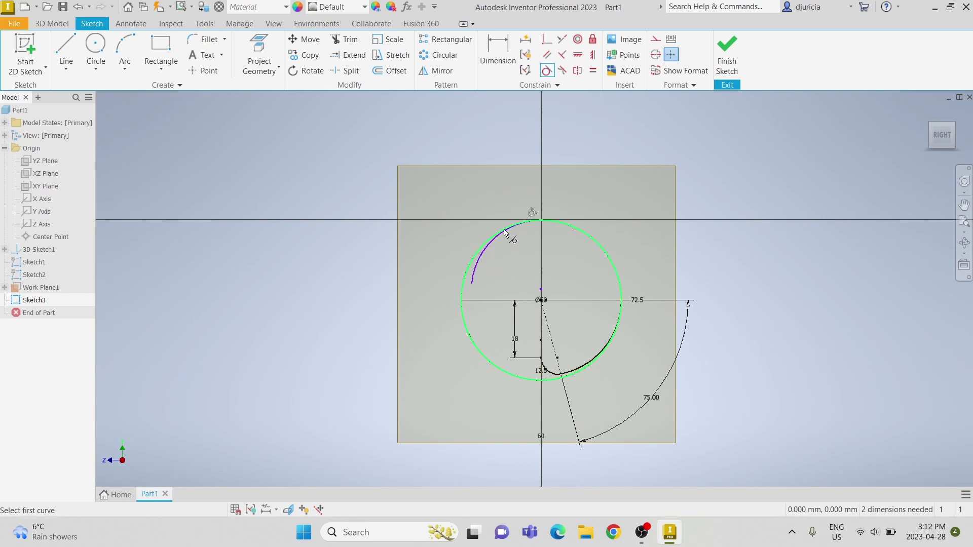
# Draw construction lines from the arc's free end to the circle's centre and from there up to the arc's start point
pyautogui.click(66, 53)
pyautogui.click(472, 283)
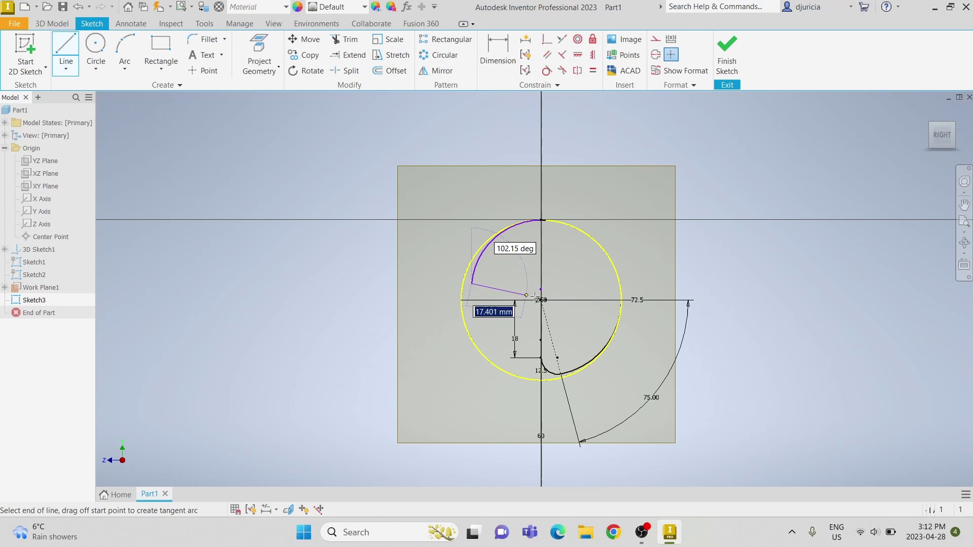
pyautogui.click(541, 299)
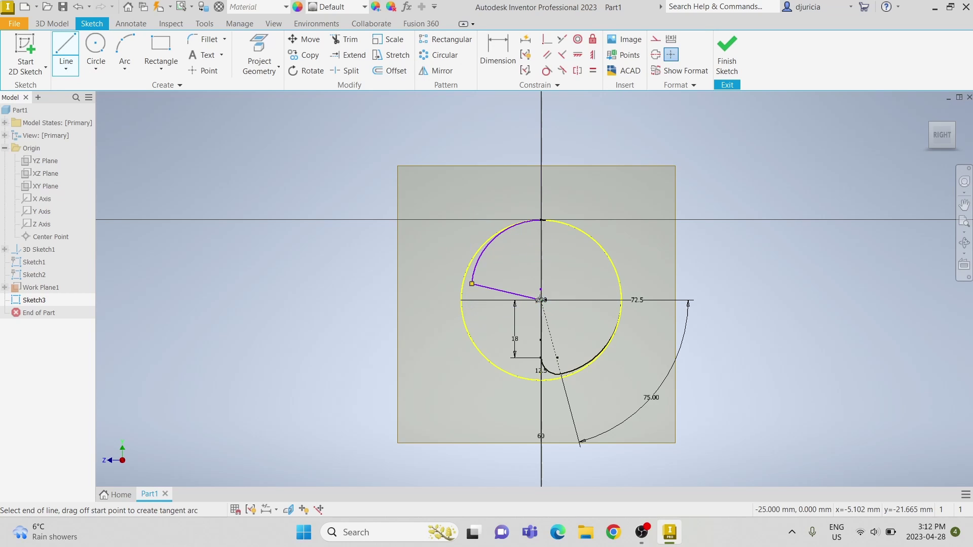
pyautogui.click(541, 220)
pyautogui.press('Escape')
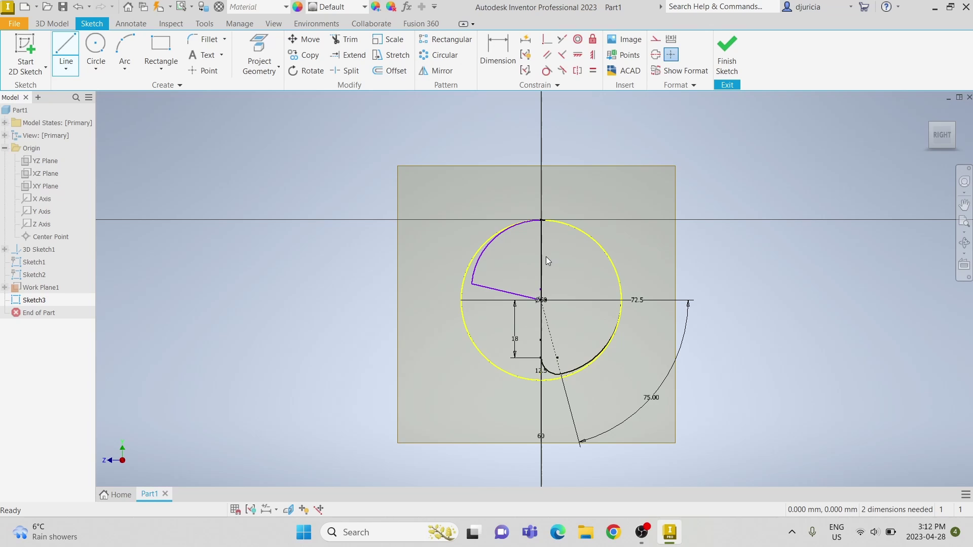
pyautogui.click(538, 274)
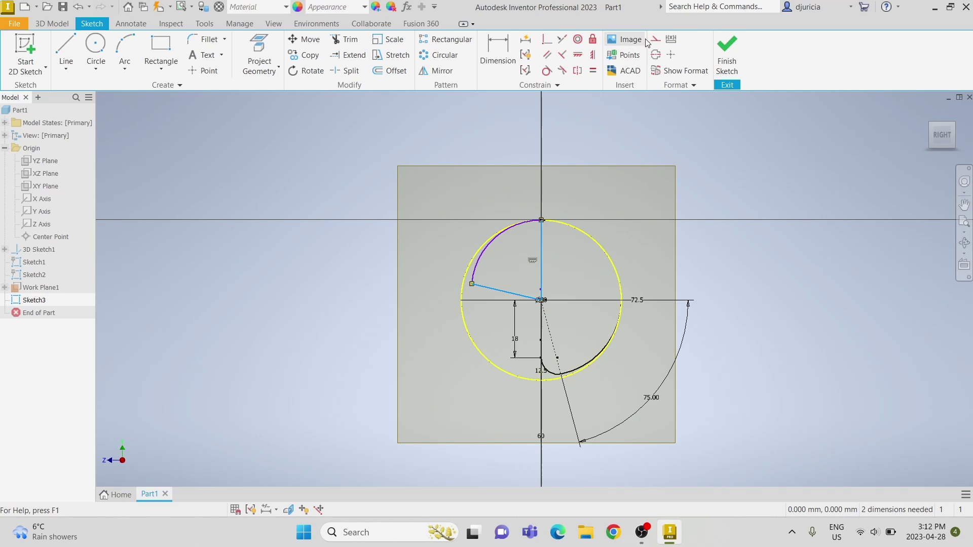
pyautogui.press('Escape')
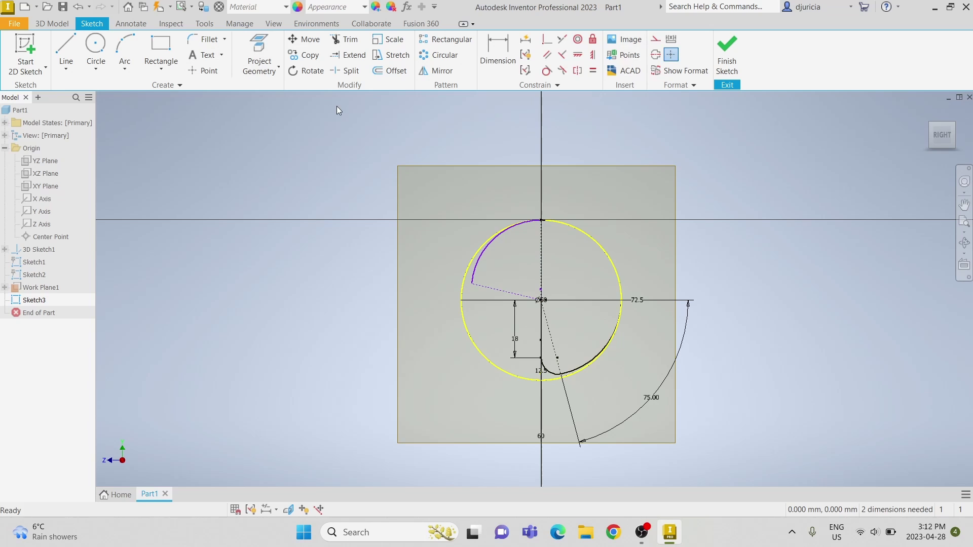
# Dimension the angle between the vertical and the slanted construction lines of the upper hook as 75 degrees
pyautogui.press('d')
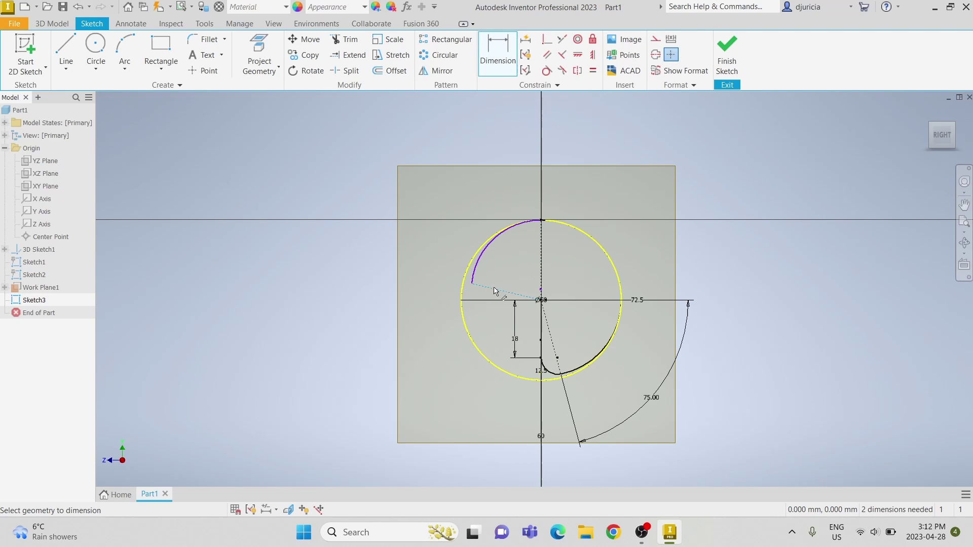
pyautogui.click(542, 248)
pyautogui.click(505, 292)
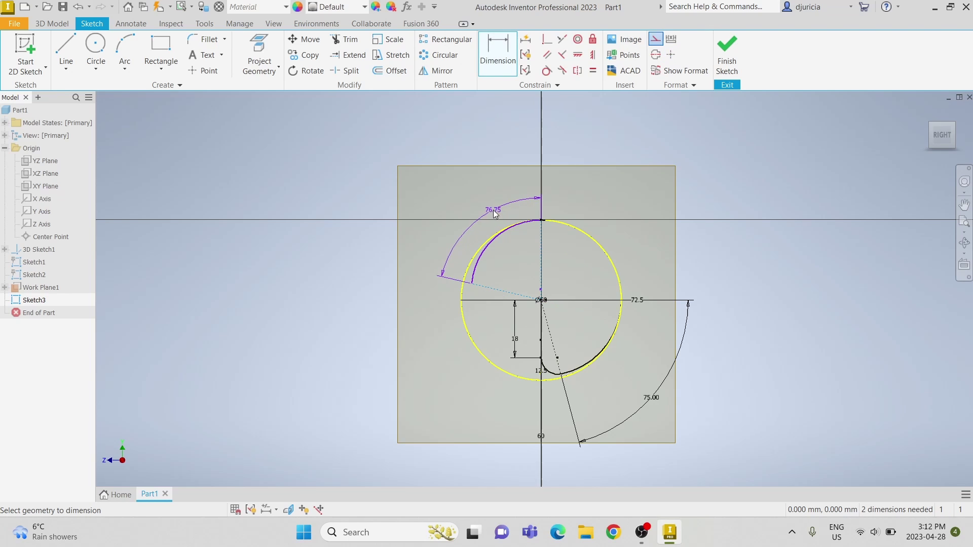
pyautogui.click(494, 210)
pyautogui.press('Return')
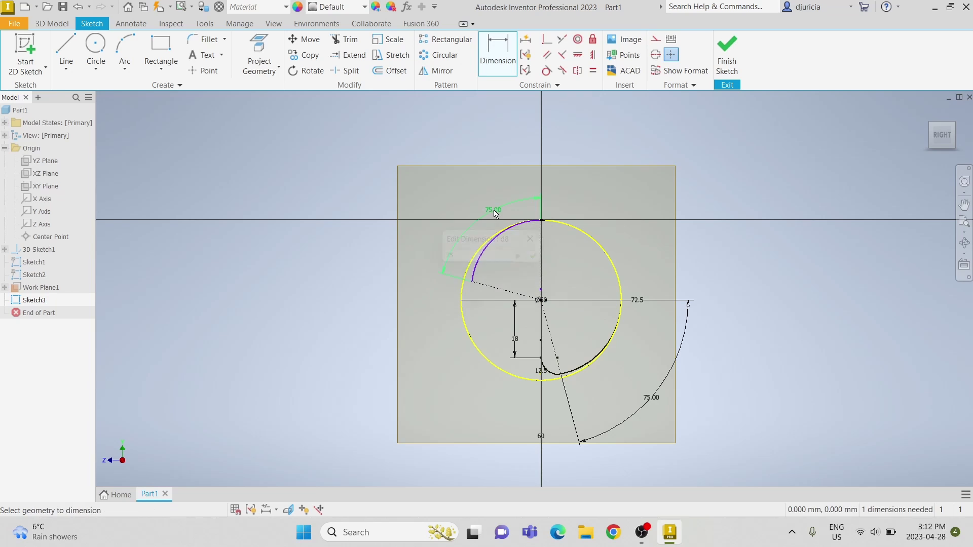
pyautogui.press('Escape')
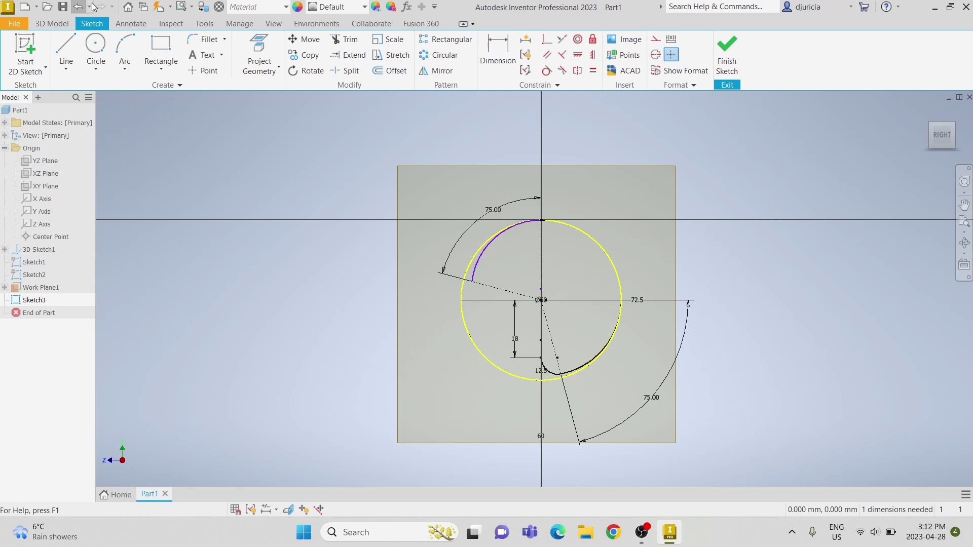
# Draw a small three-point arc from the large arc's free end to the horizontal axis inside the circle, its ends about 9 mm apart
pyautogui.click(125, 46)
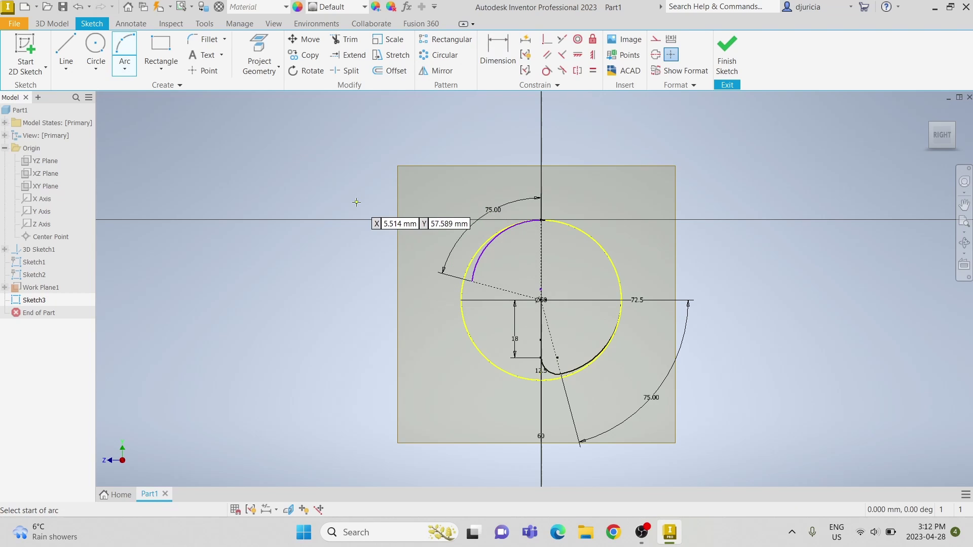
pyautogui.click(472, 282)
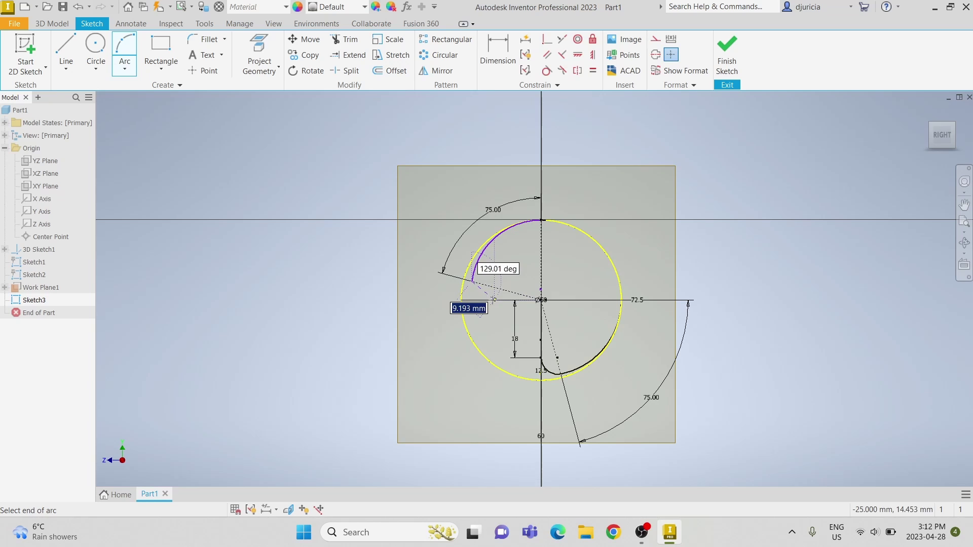
pyautogui.click(493, 301)
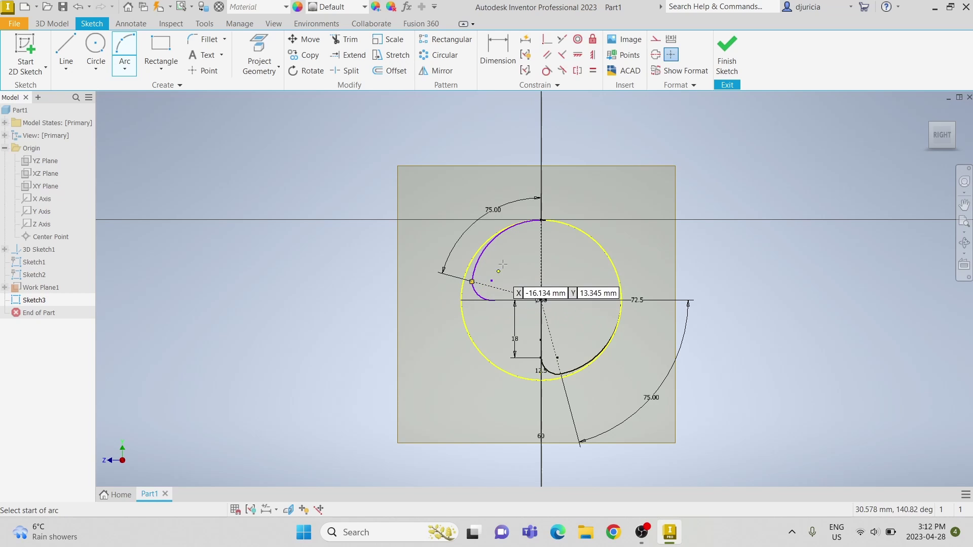
pyautogui.click(478, 294)
pyautogui.press('Escape')
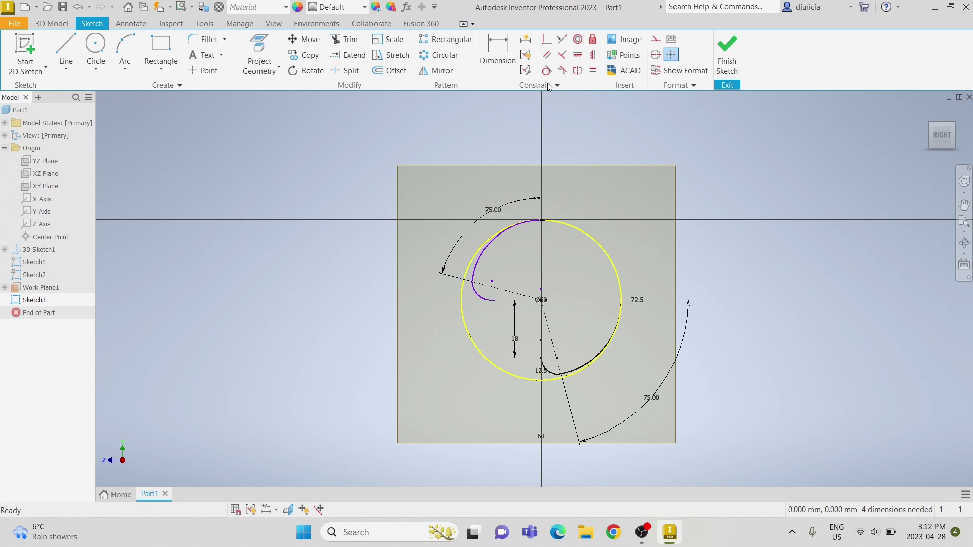
# Make the small end arc tangent to the large hook arc
pyautogui.click(491, 293)
pyautogui.click(480, 264)
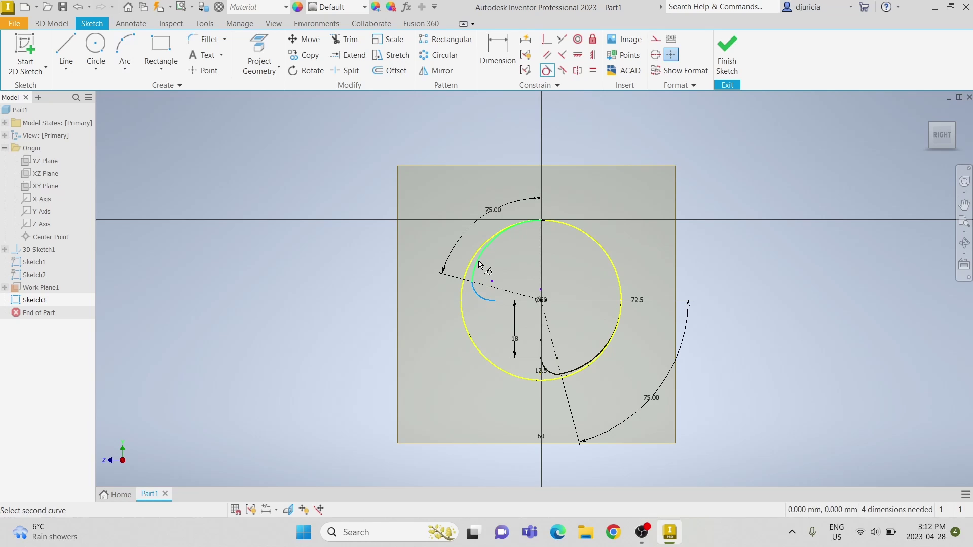
pyautogui.press('Escape')
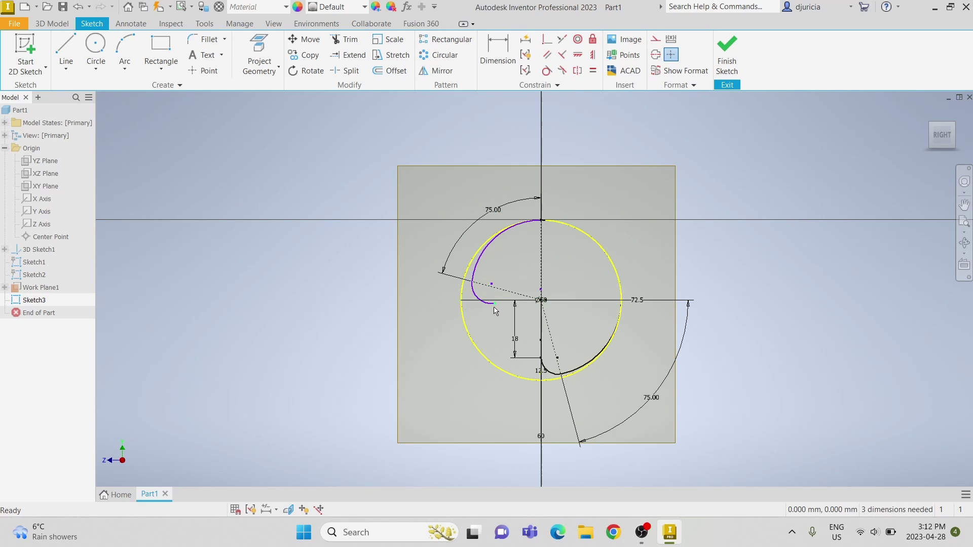
# Adjust the small arc's free end to the height of the circle's centre and connect it to the centre with a horizontal line
pyautogui.moveTo(495, 305); pyautogui.dragTo(499, 300)
pyautogui.click(66, 53)
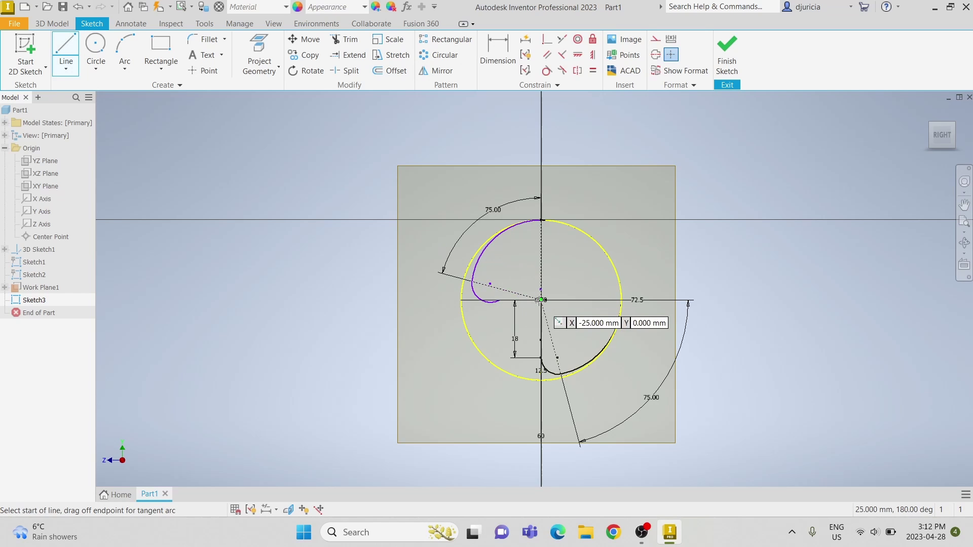
pyautogui.click(499, 300)
pyautogui.click(541, 300)
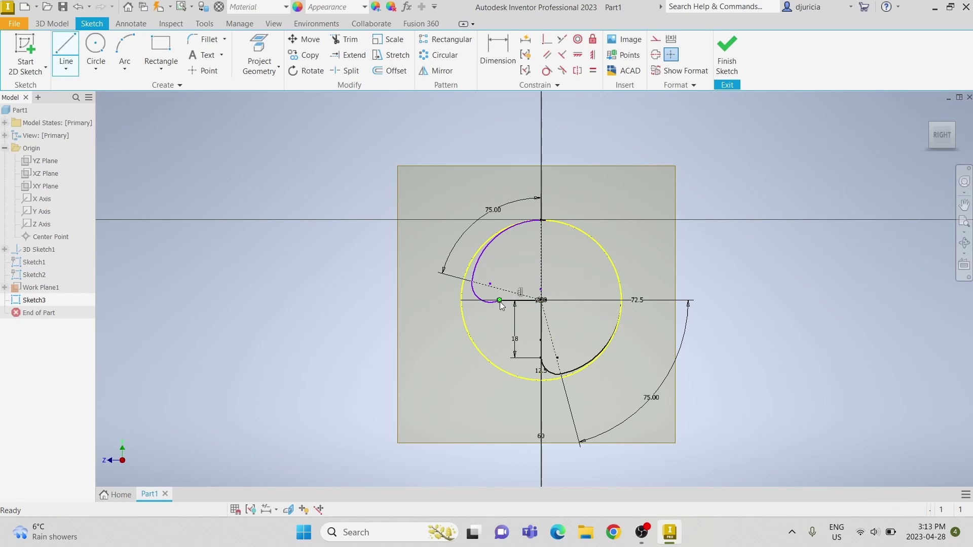
pyautogui.press('Escape')
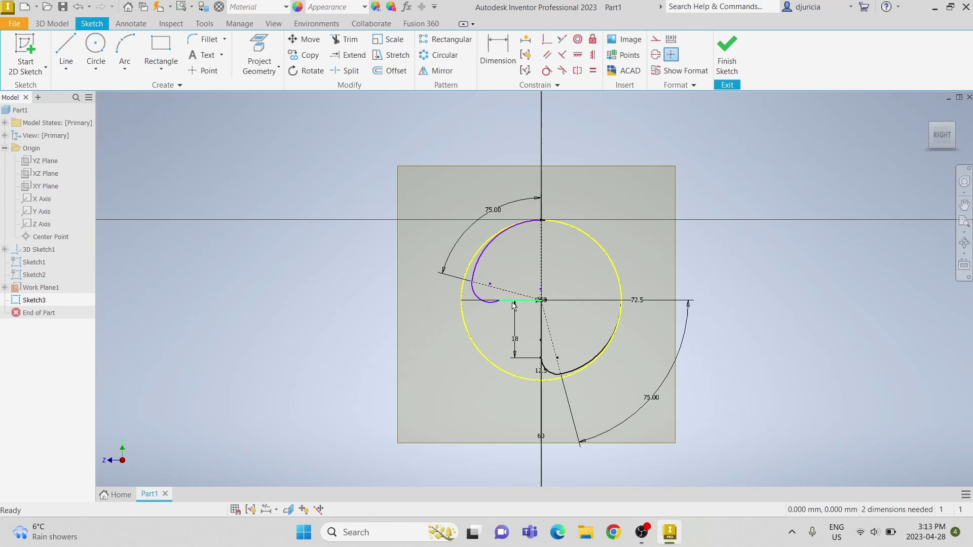
# Make the horizontal line tangent to the small end arc
pyautogui.click(555, 69)
pyautogui.click(492, 306)
pyautogui.click(510, 302)
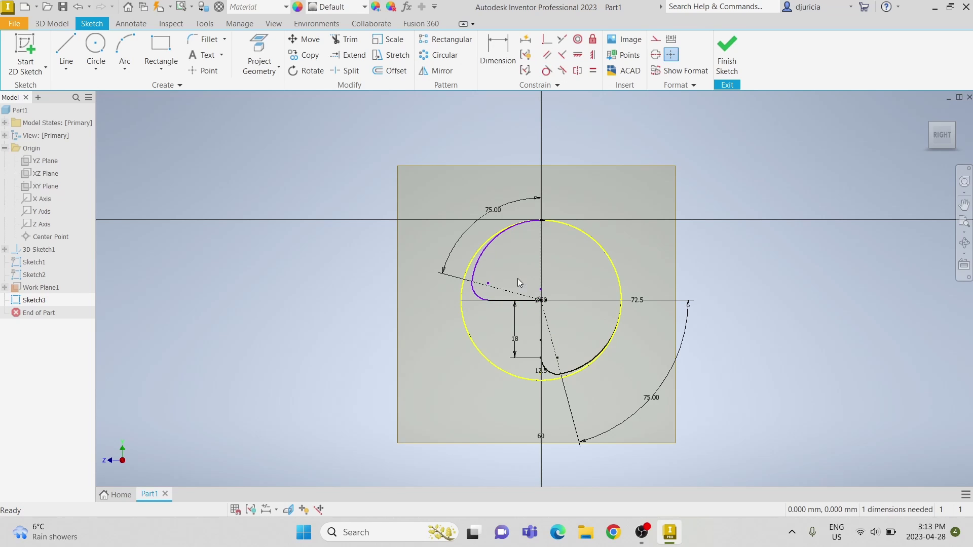
# Convert the horizontal line to construction geometry and dimension its length as 18 mm
pyautogui.click(514, 302)
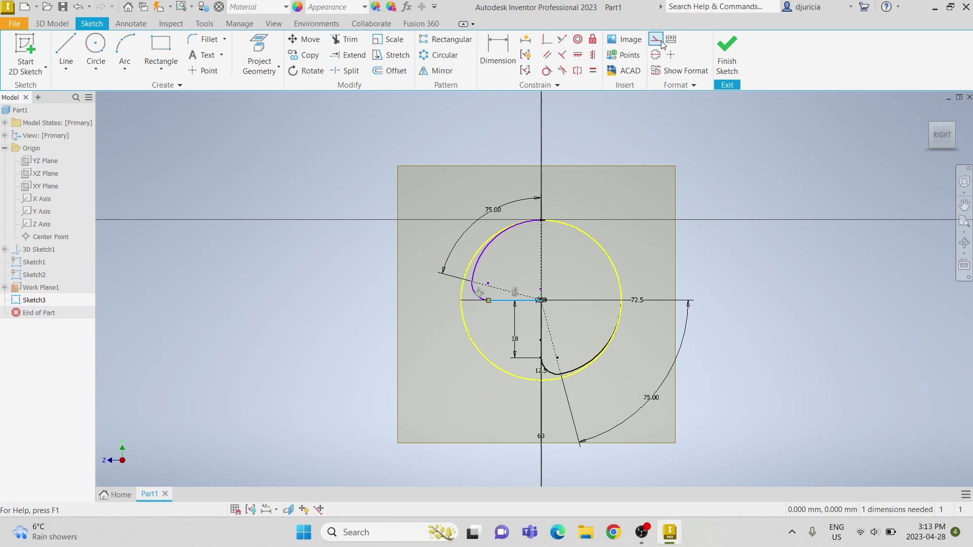
pyautogui.click(498, 53)
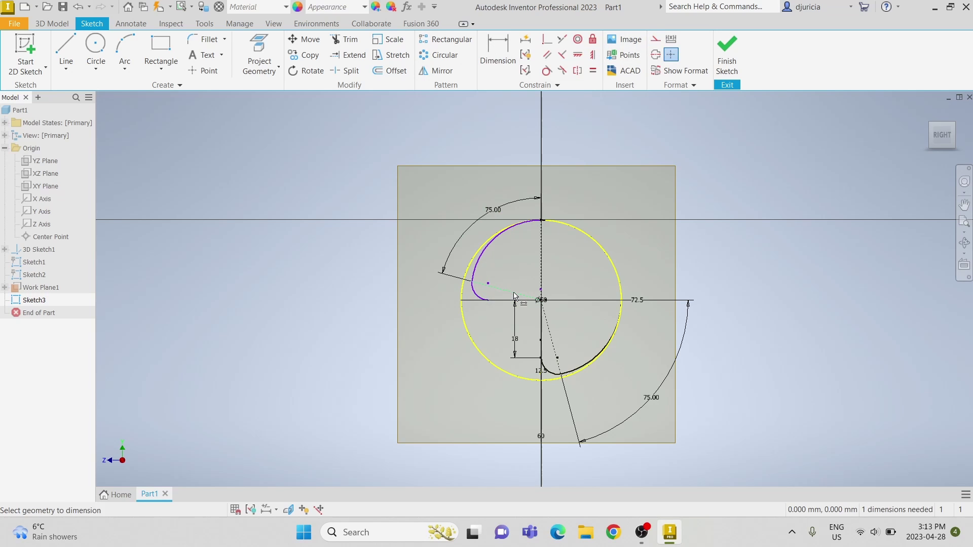
pyautogui.click(495, 420)
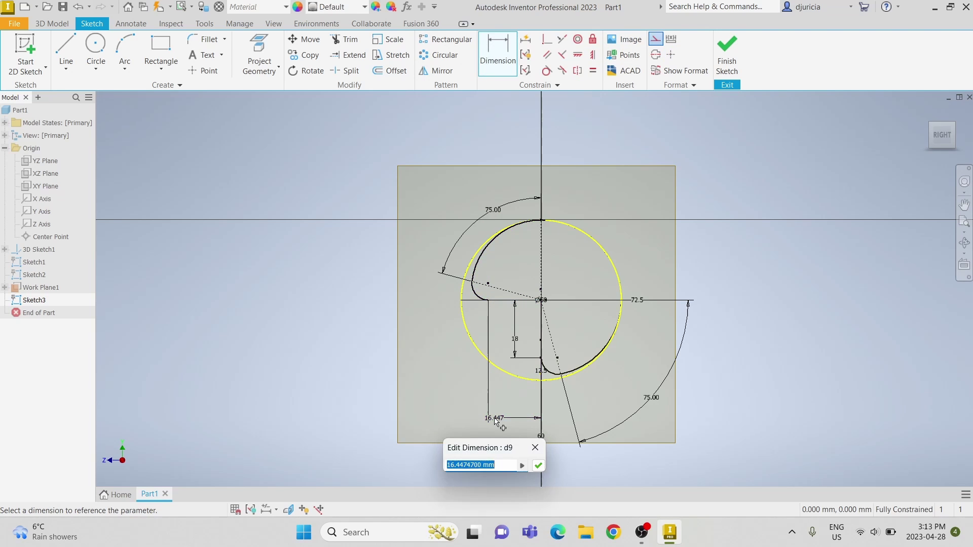
pyautogui.press('Return')
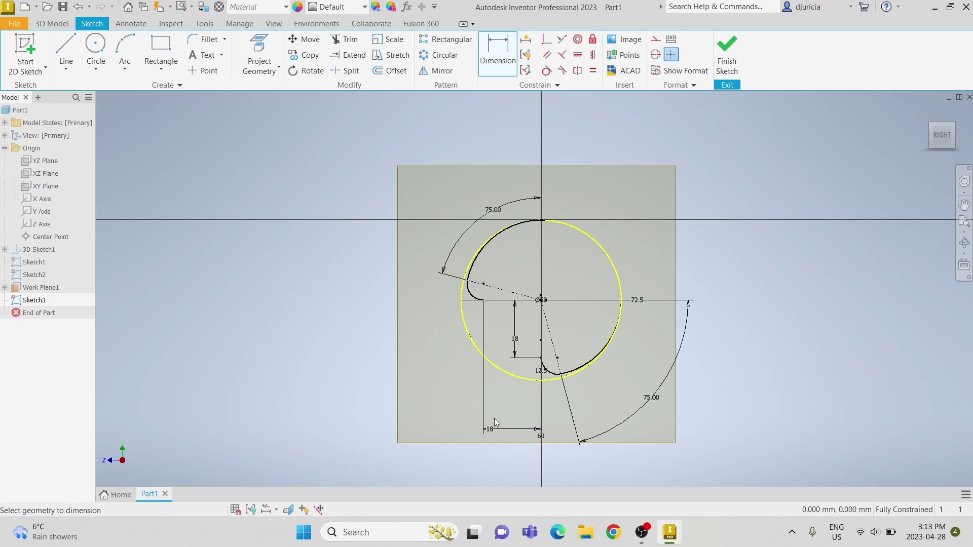
# Finish the hook sketch and hide the work plane at the end of the helix
pyautogui.click(727, 56)
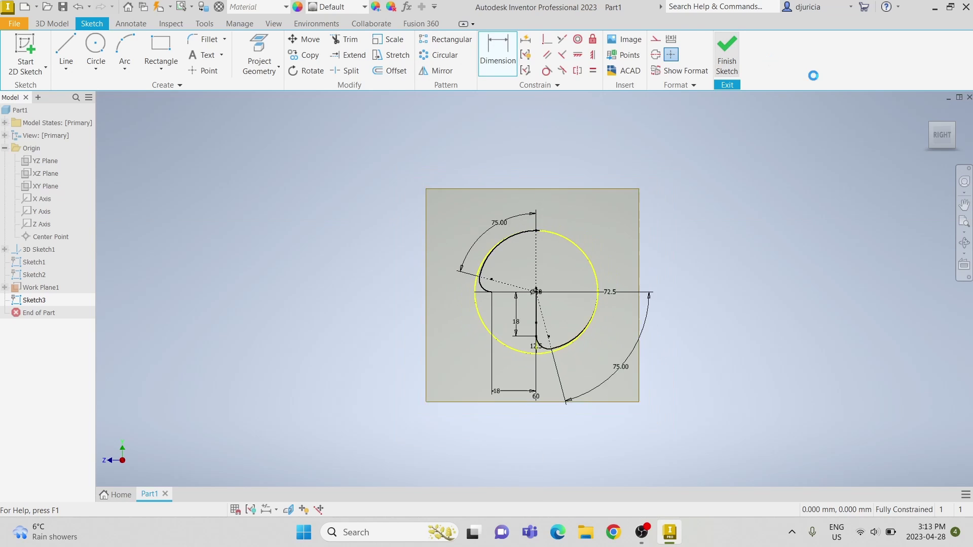
pyautogui.click(934, 130)
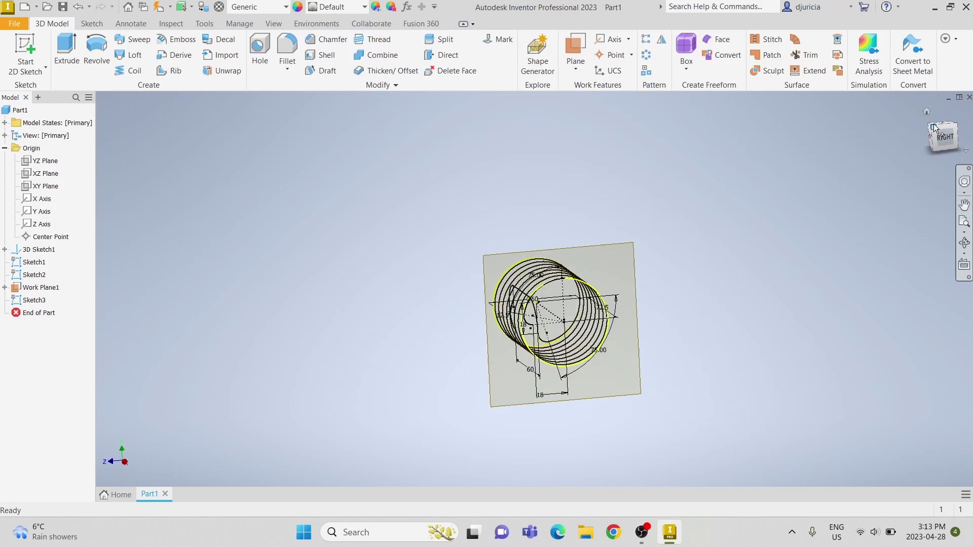
pyautogui.click(36, 287)
pyautogui.rightClick(36, 289)
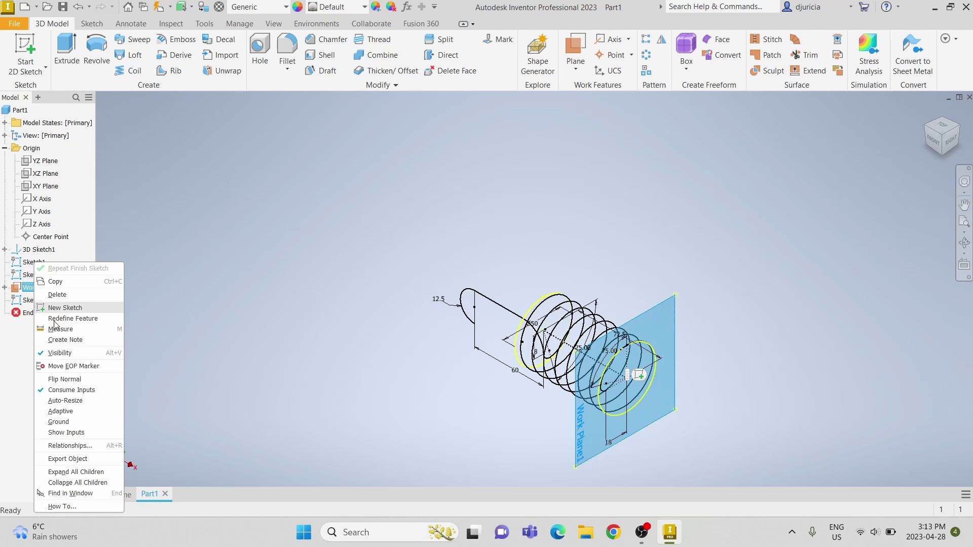
pyautogui.click(60, 355)
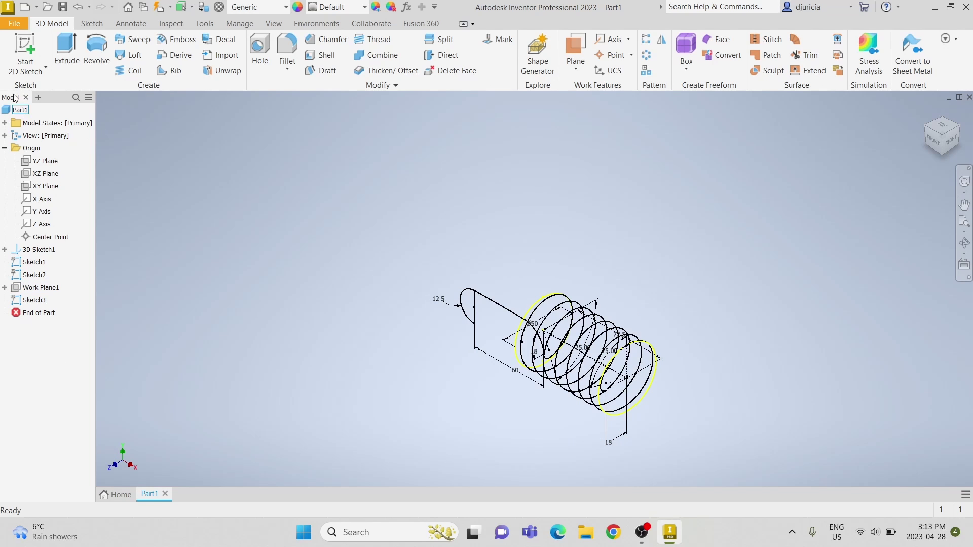
# Start a 2D sketch on the XZ origin plane and project the second hook's small end arc into it
pyautogui.click(21, 46)
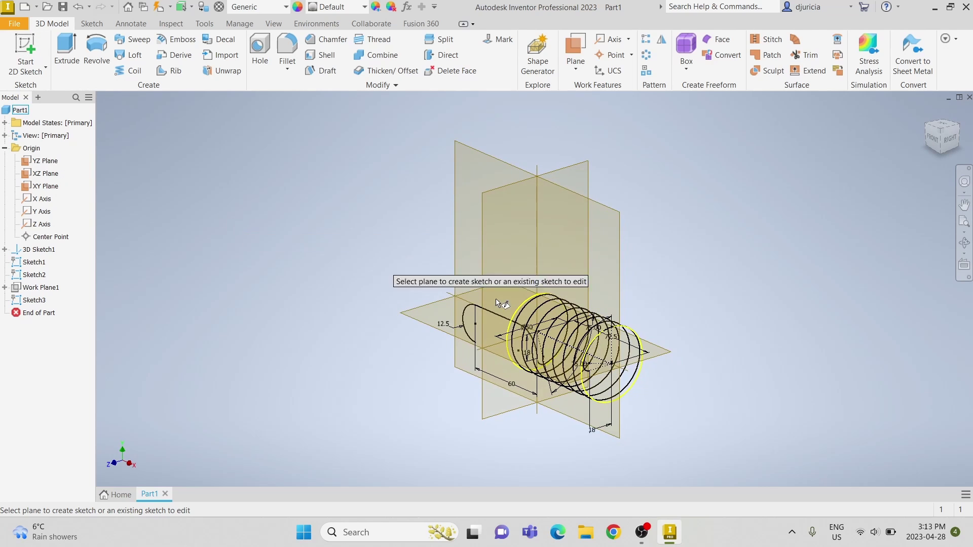
pyautogui.click(663, 354)
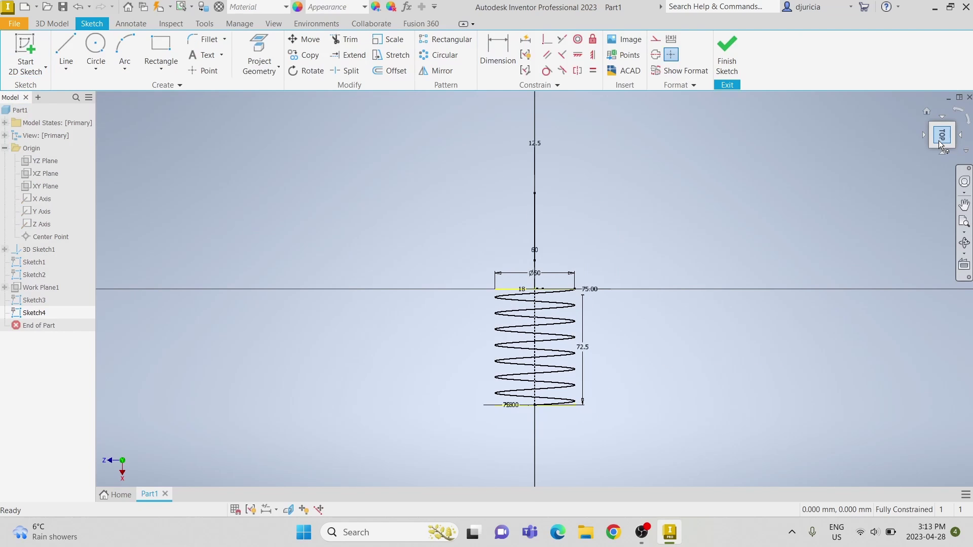
pyautogui.click(940, 144)
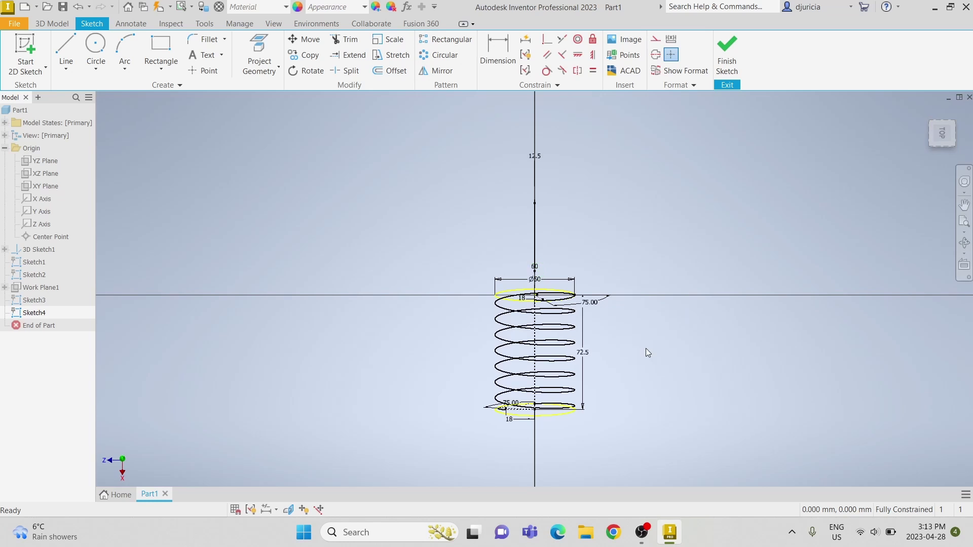
pyautogui.scroll(5, 530, 448)
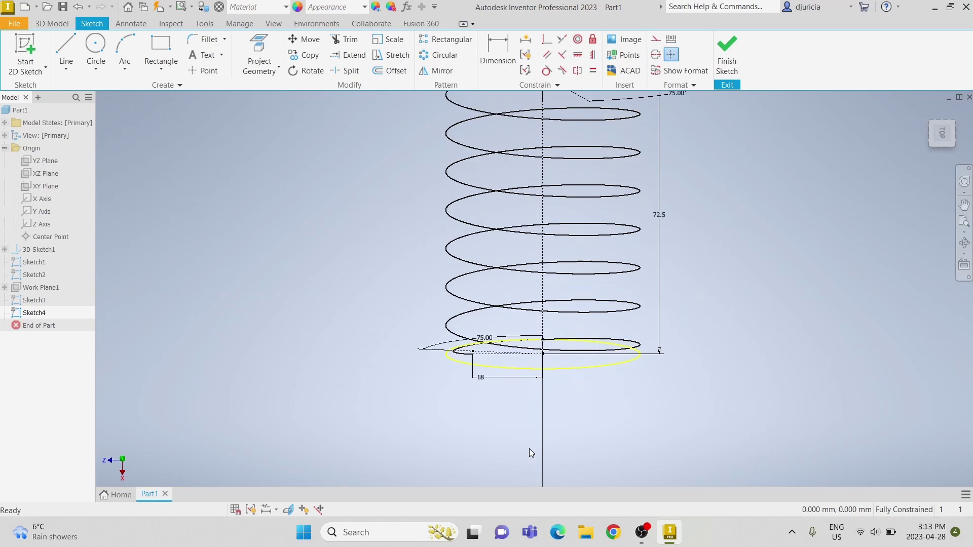
pyautogui.click(259, 56)
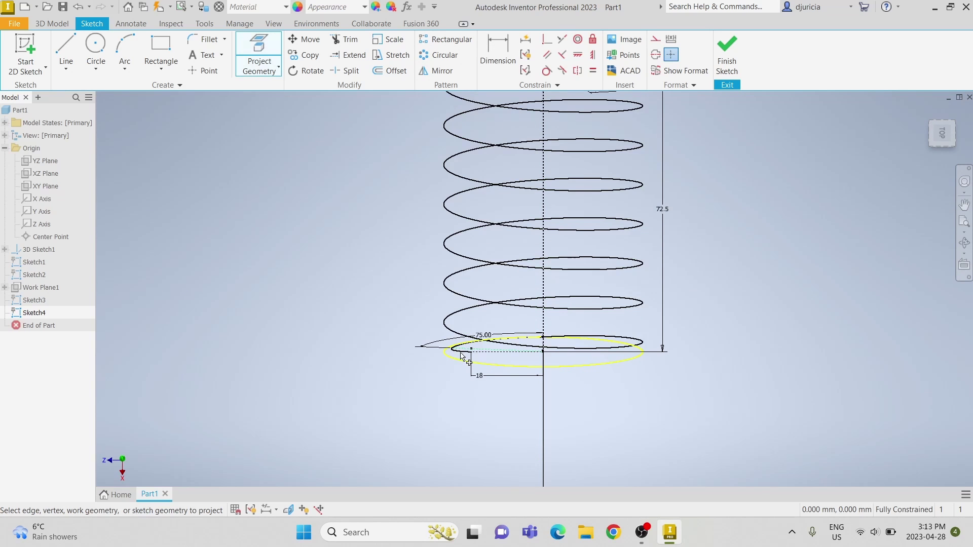
pyautogui.scroll(4, 479, 358)
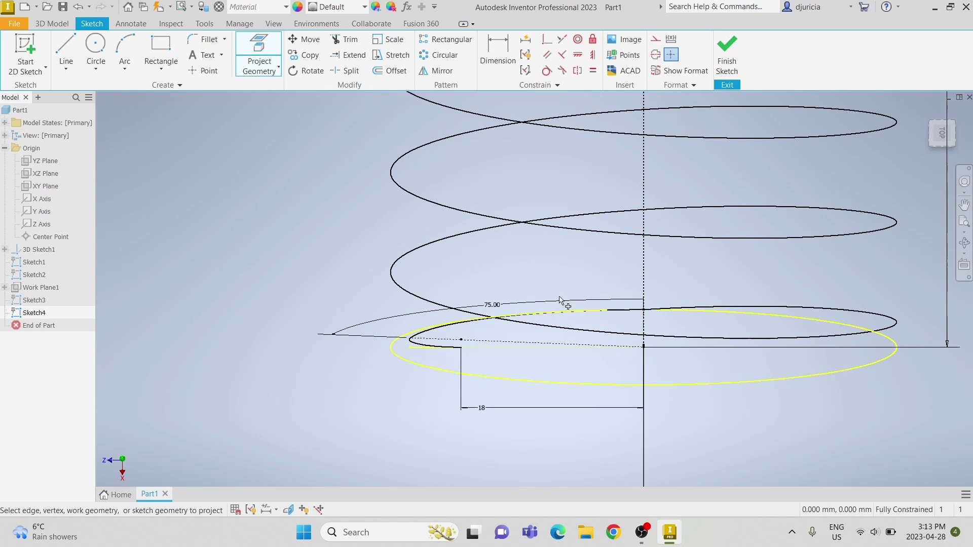
pyautogui.scroll(-1, 560, 300)
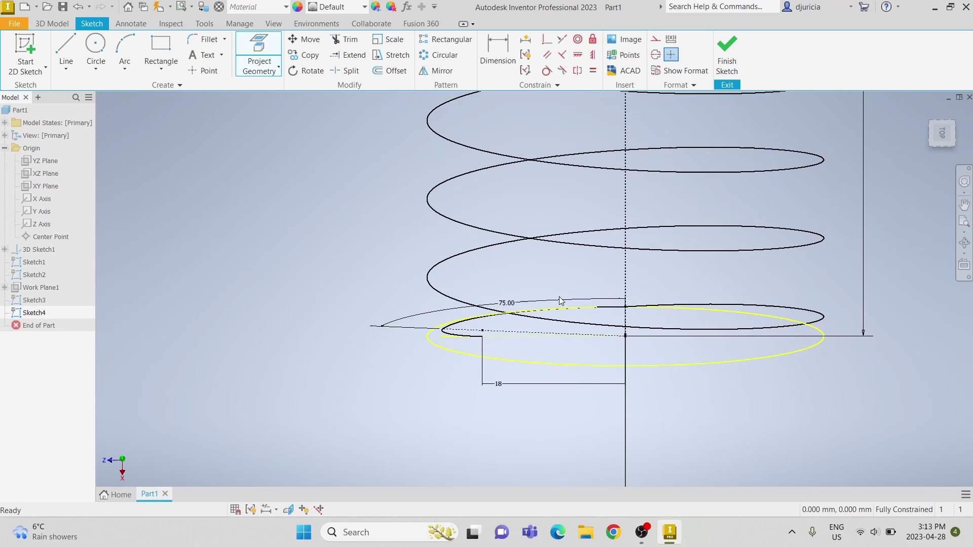
# Draw a three-point arc of about 28 mm radius from the hook's end to the spring's centre axis beyond the coil, tangent to the projected line
pyautogui.click(125, 48)
pyautogui.scroll(-2, 434, 245)
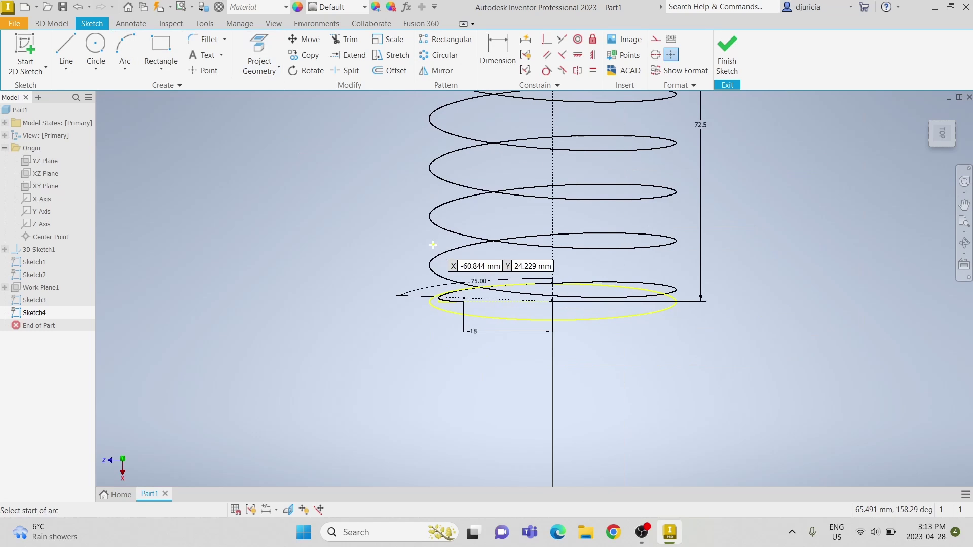
pyautogui.click(463, 301)
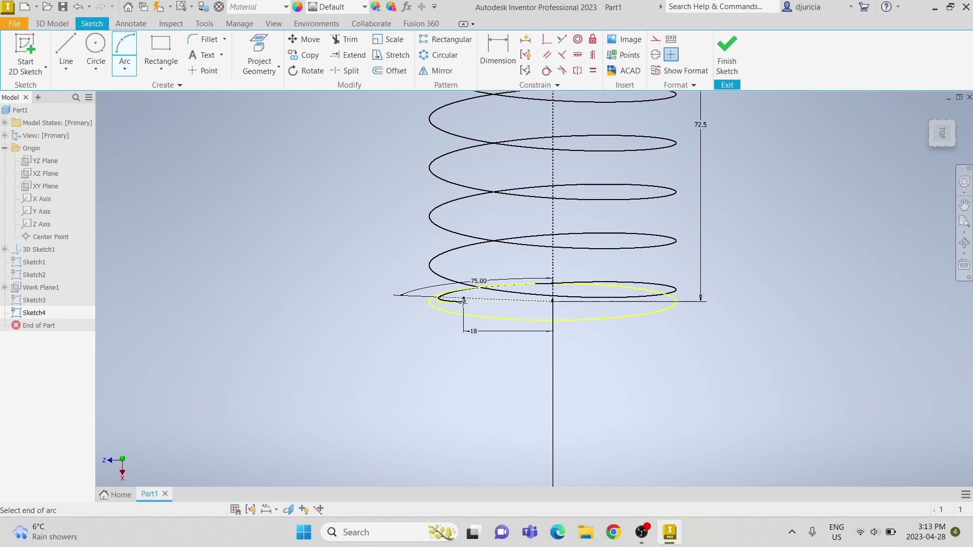
pyautogui.click(552, 394)
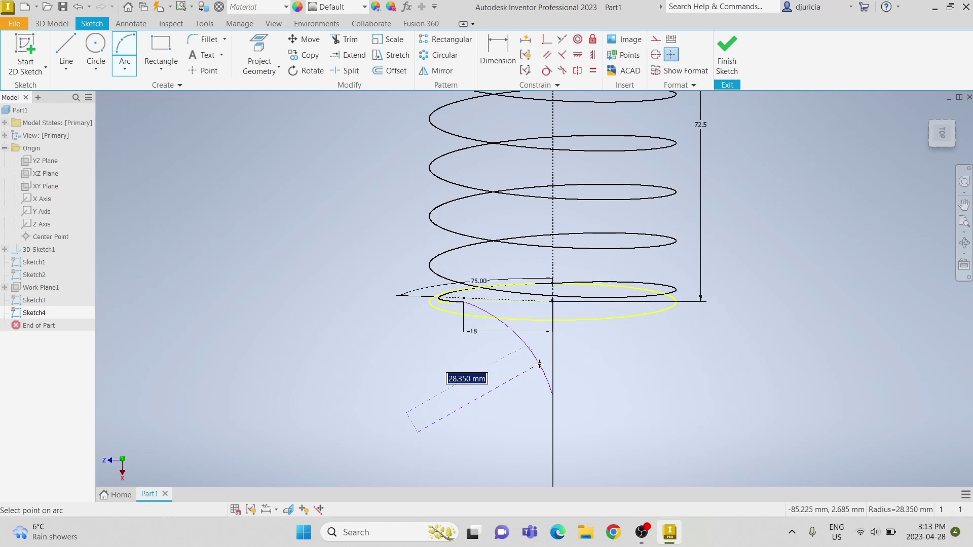
pyautogui.click(541, 368)
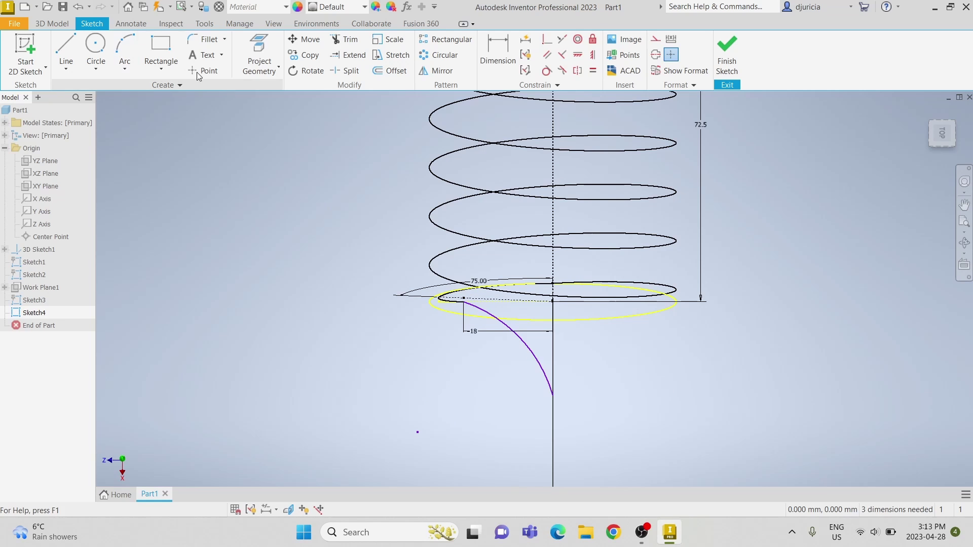
pyautogui.click(552, 69)
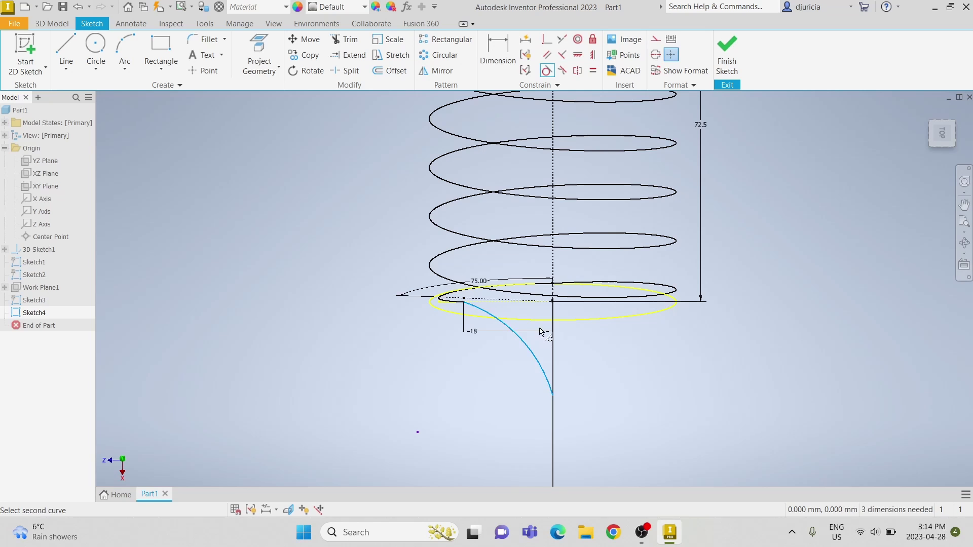
pyautogui.click(541, 305)
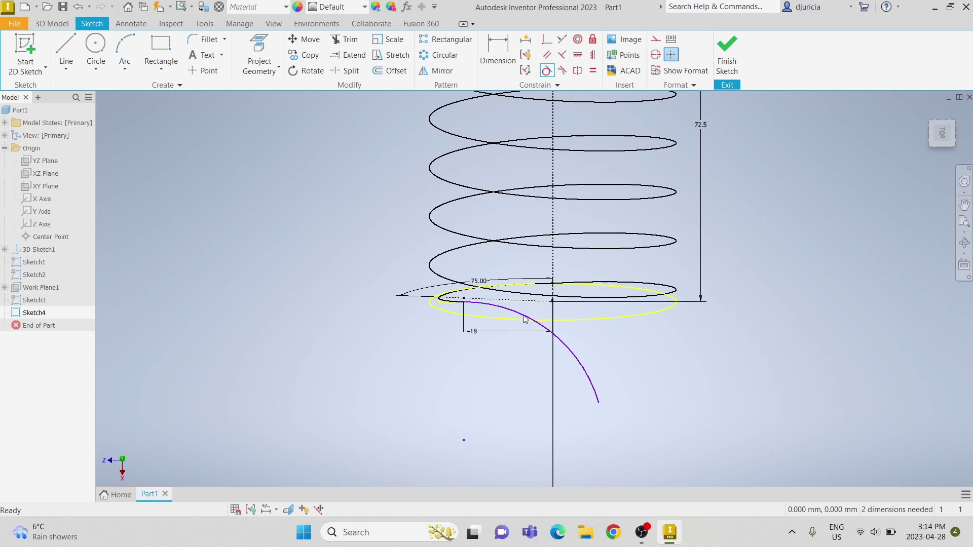
# Draw a line about 35 mm long from the arc's free end, parallel to the spring axis and away from the coil
pyautogui.scroll(4, 389, 172)
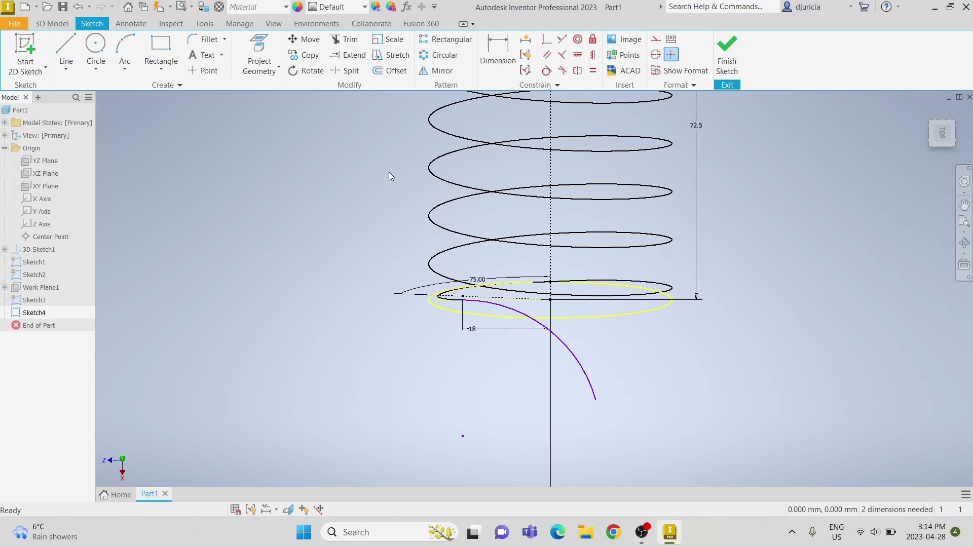
pyautogui.click(69, 52)
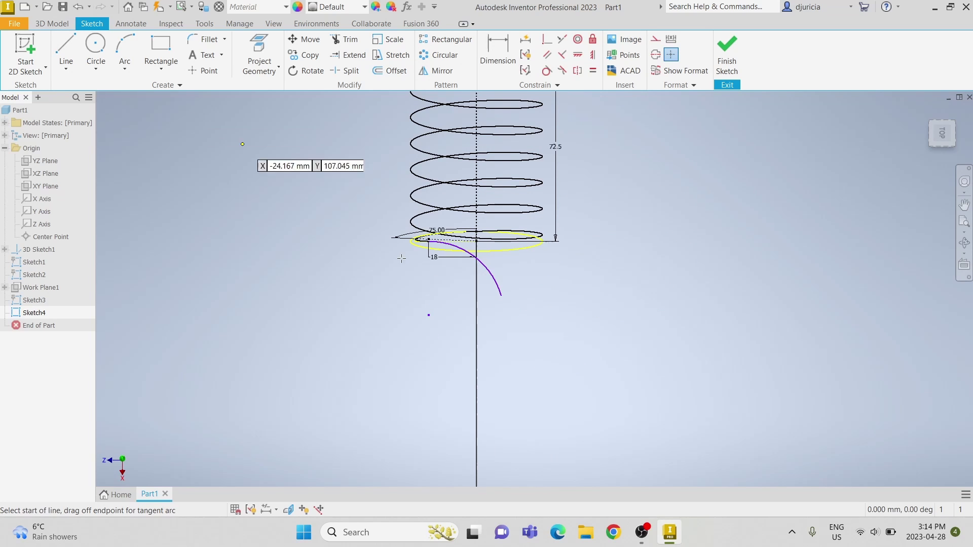
pyautogui.click(501, 297)
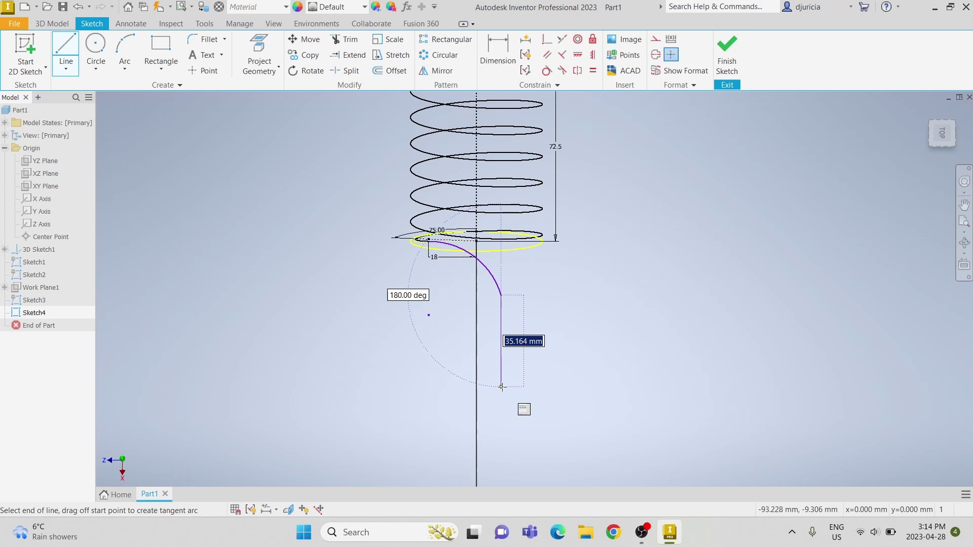
pyautogui.click(502, 387)
pyautogui.press('Escape')
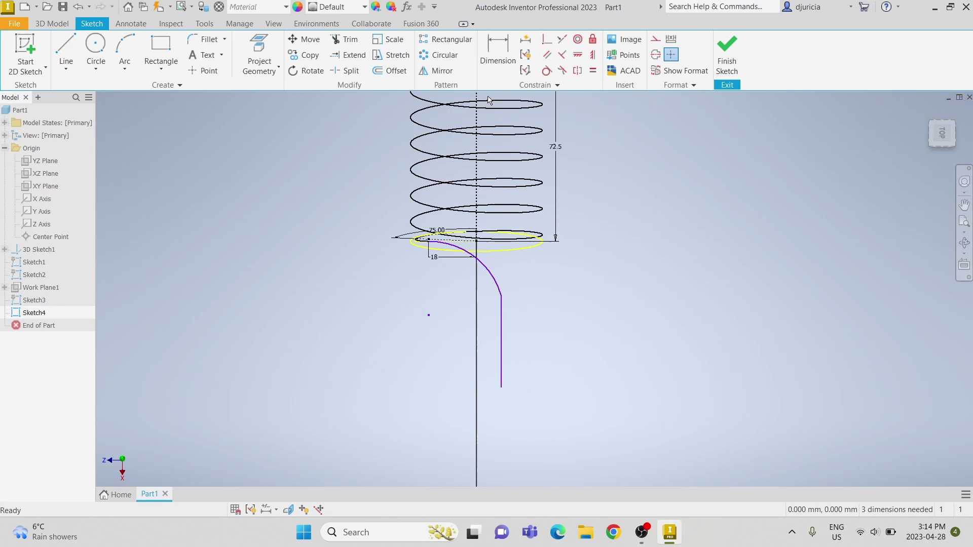
# Make the straight line tangent to the arc and constrain it coincident with the spring's centre axis
pyautogui.click(547, 72)
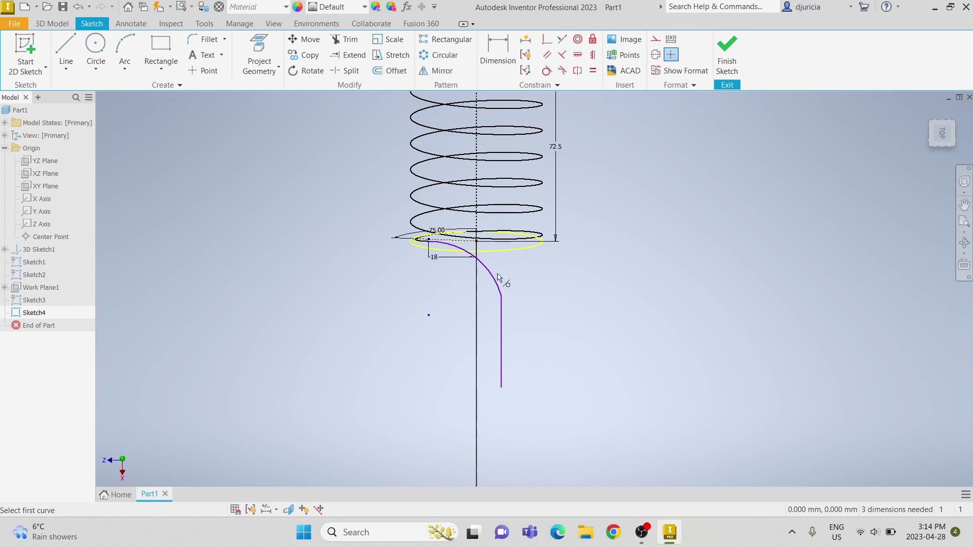
pyautogui.click(501, 329)
pyautogui.press('Escape')
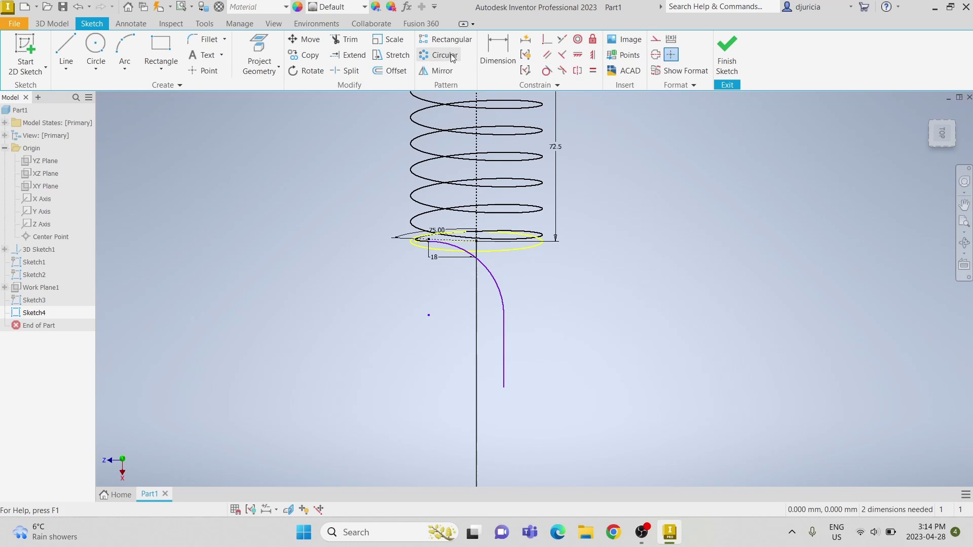
pyautogui.click(545, 40)
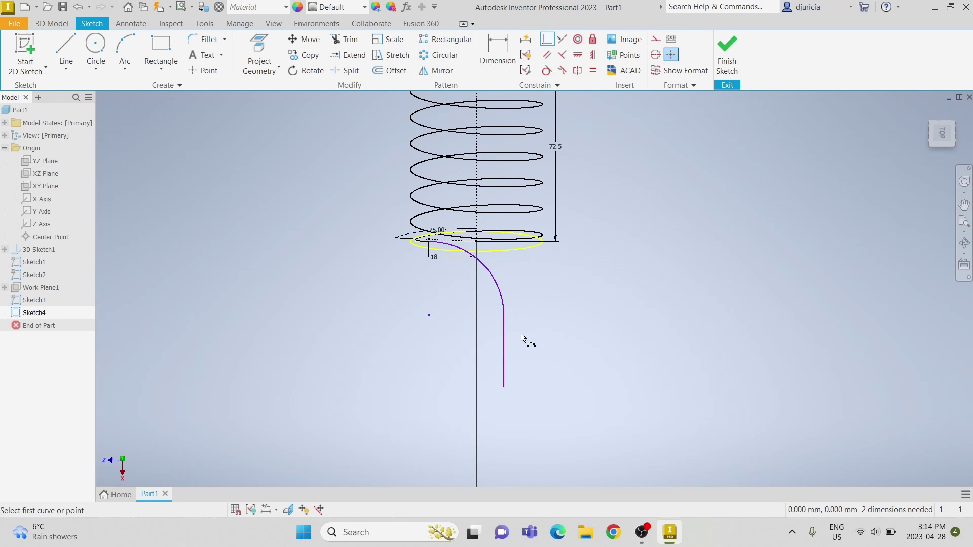
pyautogui.click(479, 246)
pyautogui.press('Escape')
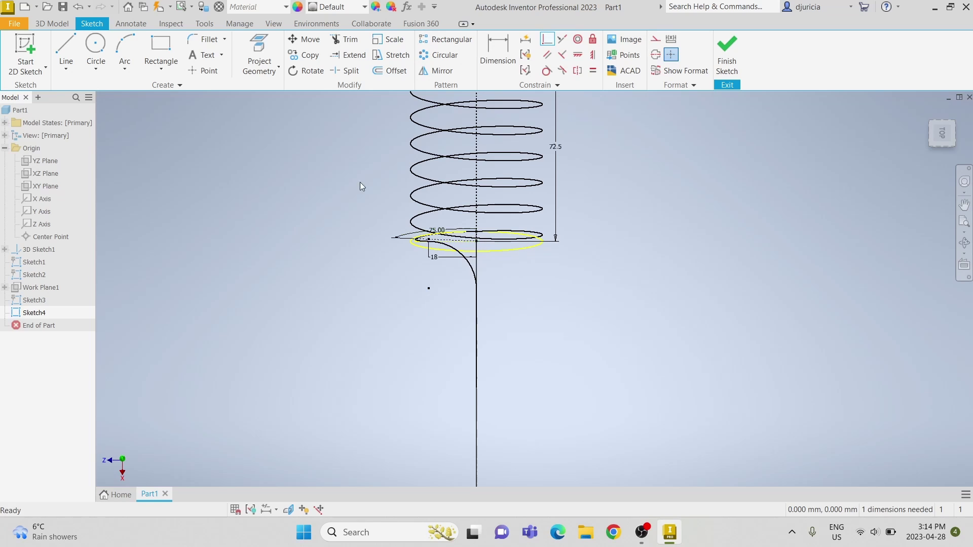
# Dimension the distance from the coil's end centre to the straight line's far end as 60 mm
pyautogui.scroll(3, 603, 437)
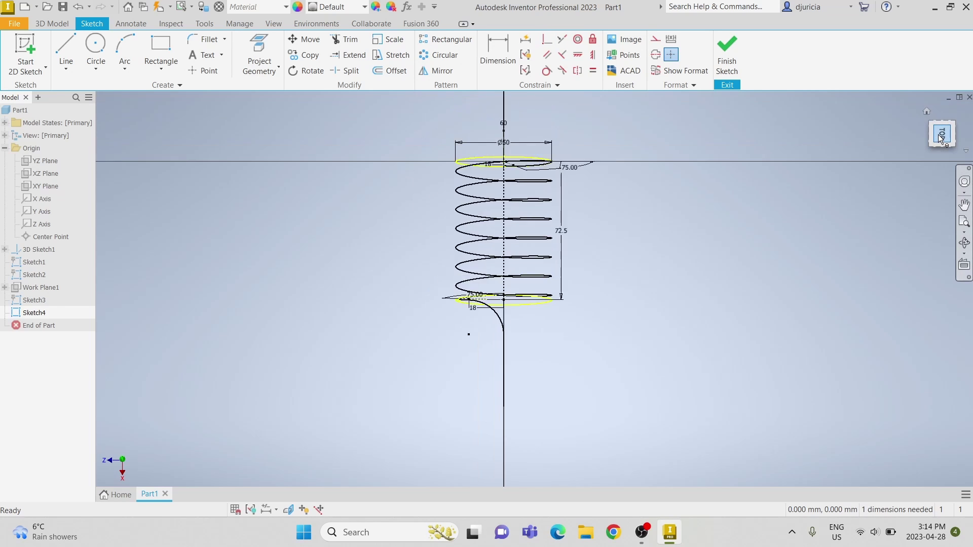
pyautogui.scroll(-4, 553, 410)
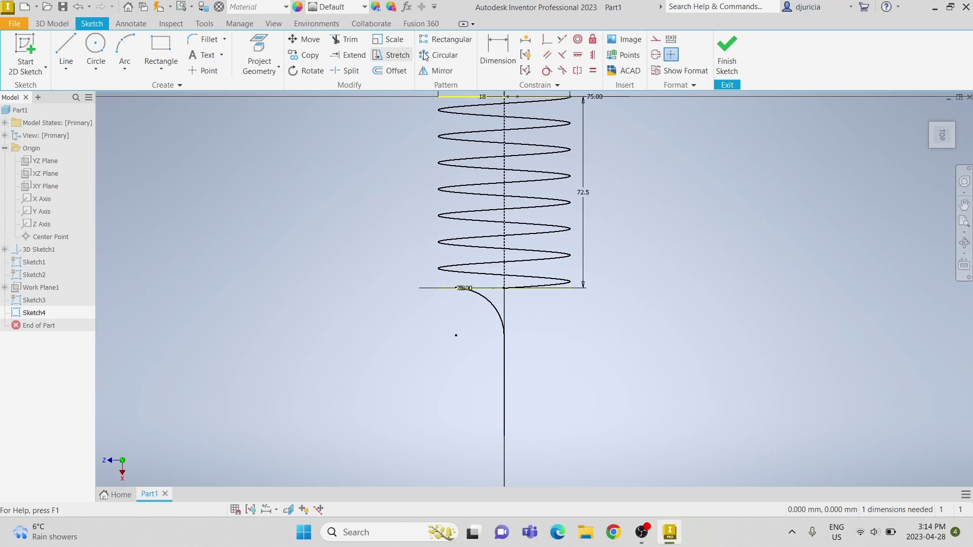
pyautogui.click(497, 53)
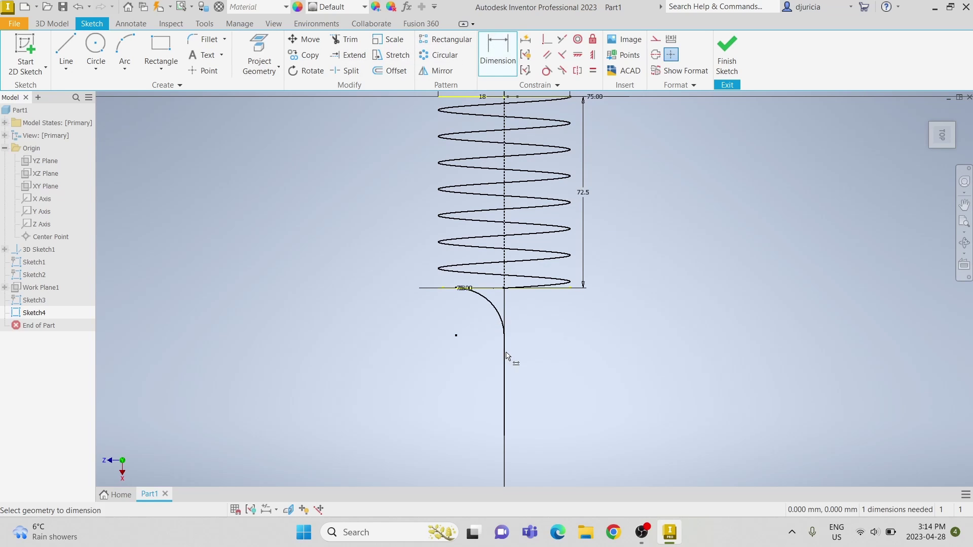
pyautogui.click(507, 289)
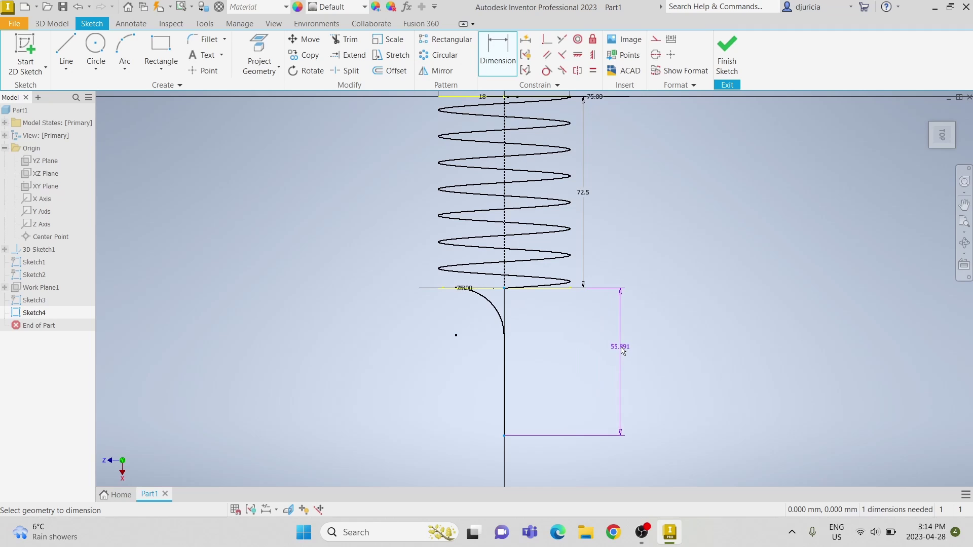
pyautogui.click(623, 349)
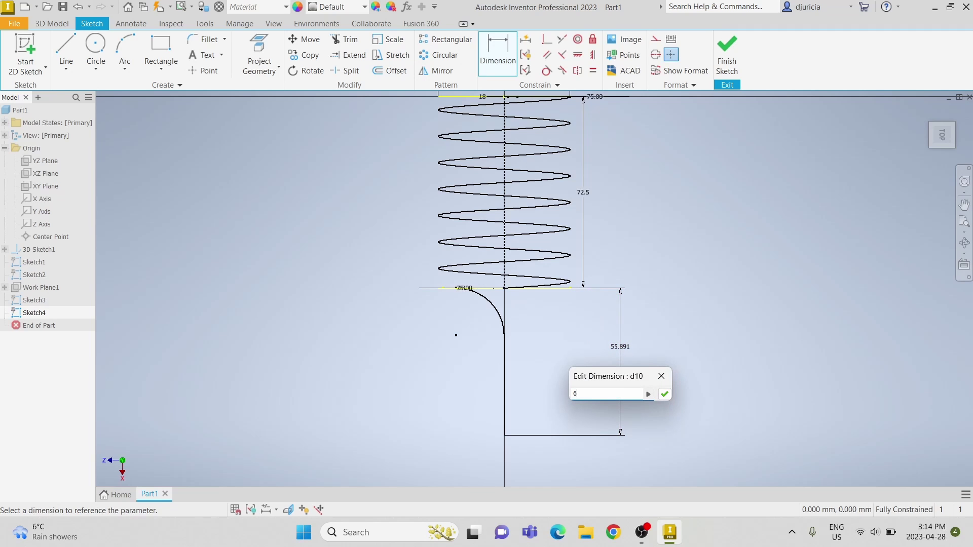
pyautogui.press('Return')
pyautogui.scroll(-2, 526, 290)
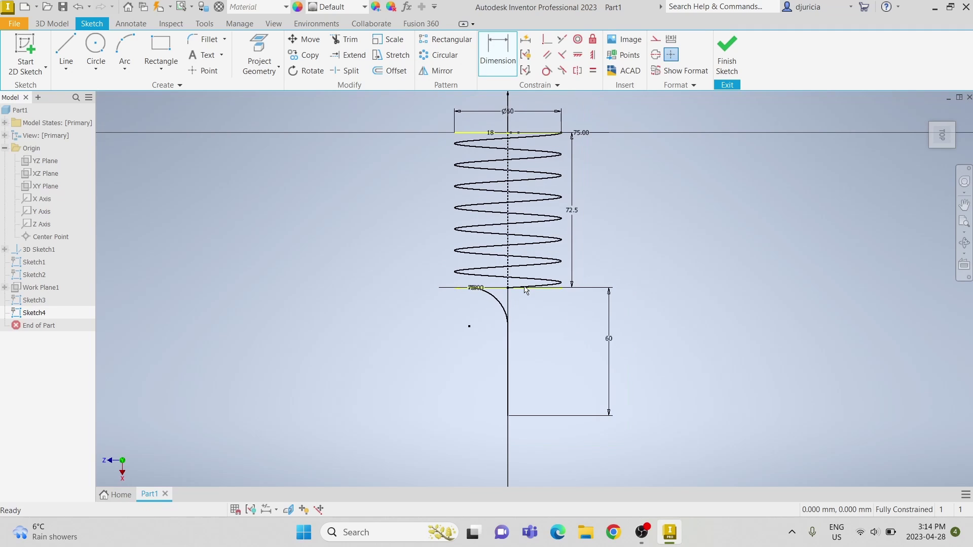
# Draw a three-point arc from the straight line's far end, curving back toward the side where the hook starts
pyautogui.scroll(2, 542, 461)
pyautogui.click(124, 50)
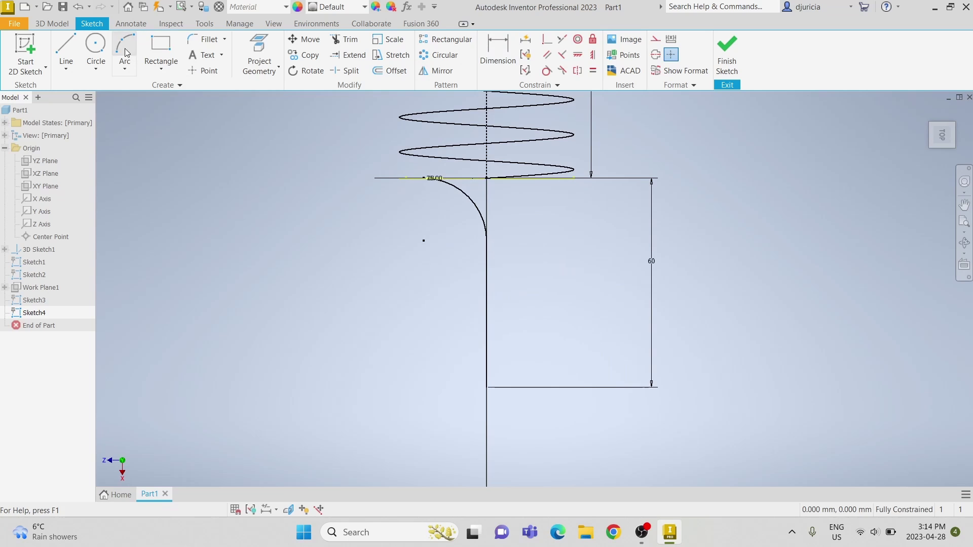
pyautogui.click(487, 387)
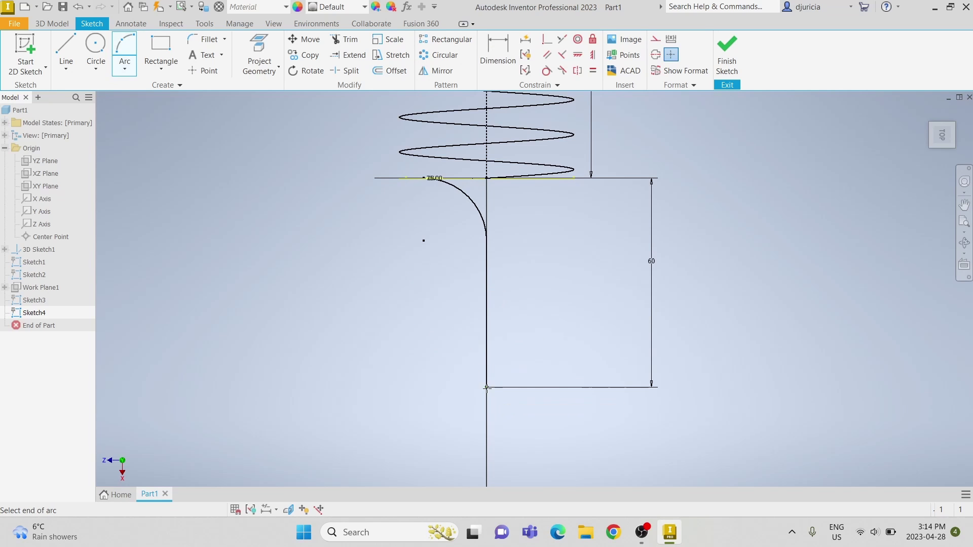
pyautogui.click(392, 387)
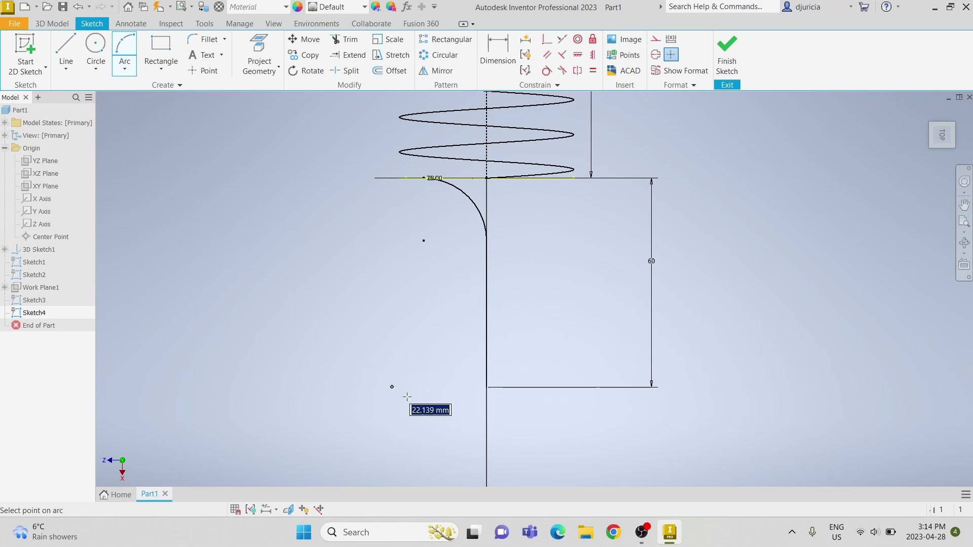
pyautogui.click(436, 429)
pyautogui.press('Escape')
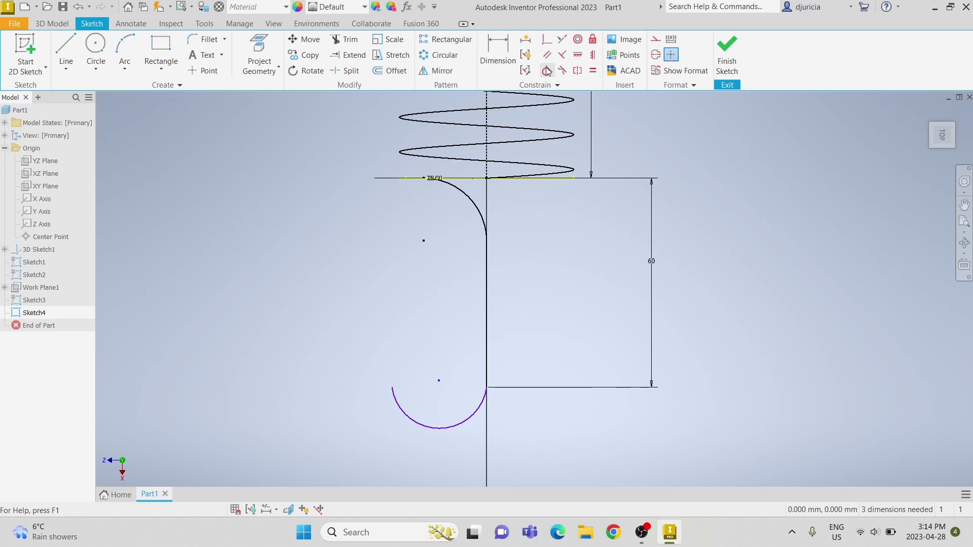
# Make the end arc tangent to the straight line
pyautogui.click(547, 71)
pyautogui.click(466, 425)
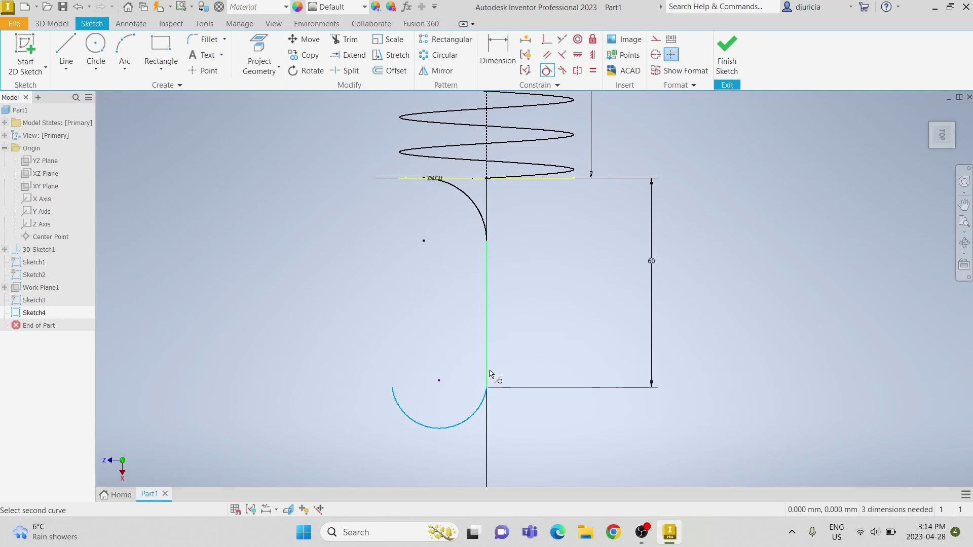
pyautogui.click(488, 375)
pyautogui.press('Escape')
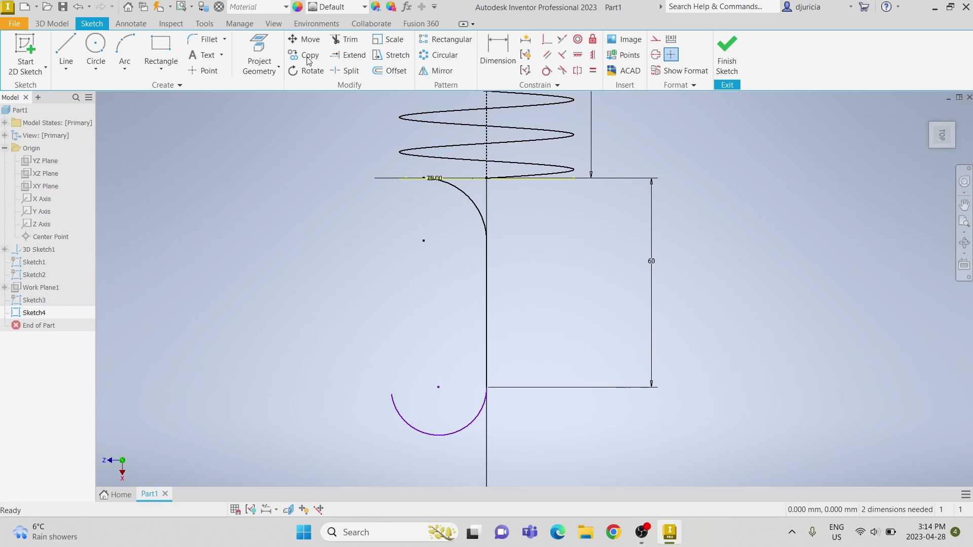
# Dimension the end arc's radius as 12.5 mm and align its open end with its centre point to form a half circle
pyautogui.click(498, 54)
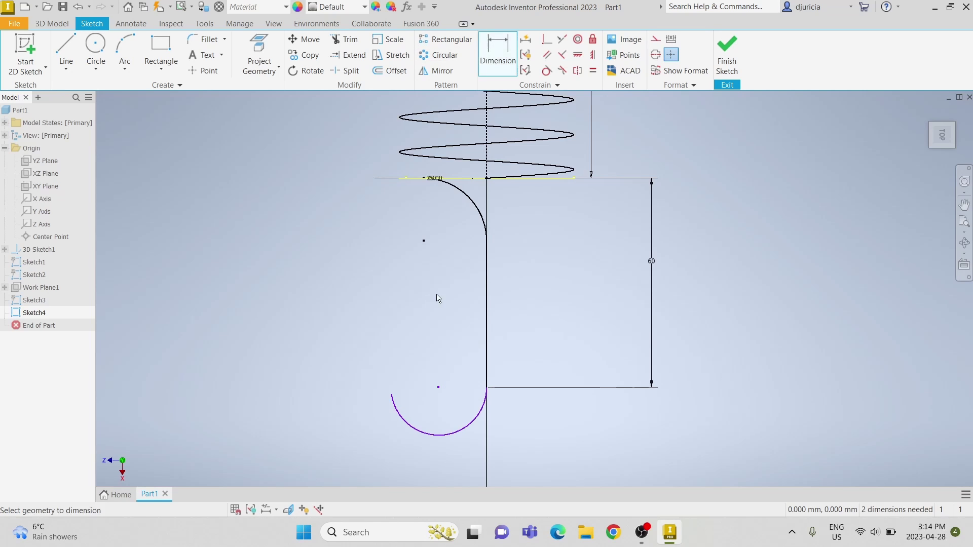
pyautogui.click(402, 423)
pyautogui.click(372, 454)
pyautogui.write('12')
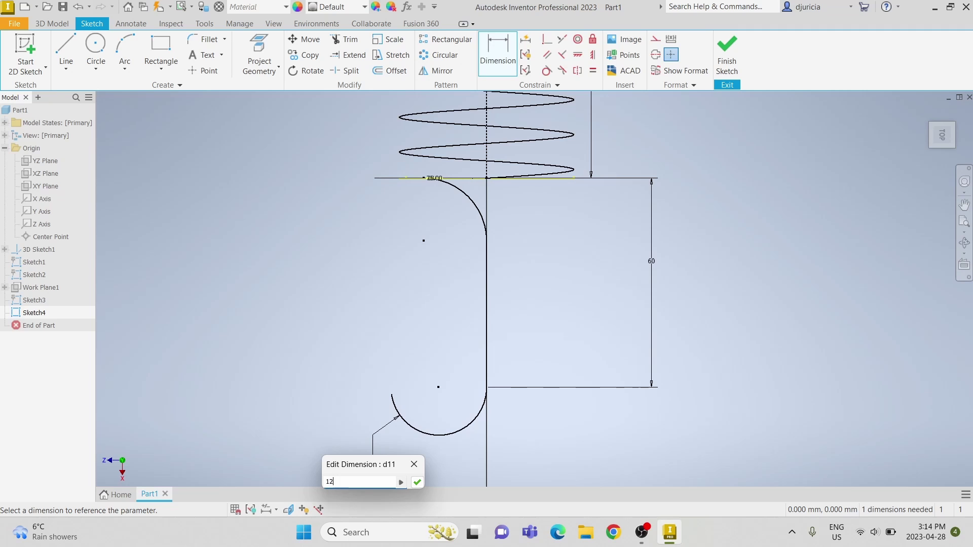
pyautogui.press('Return')
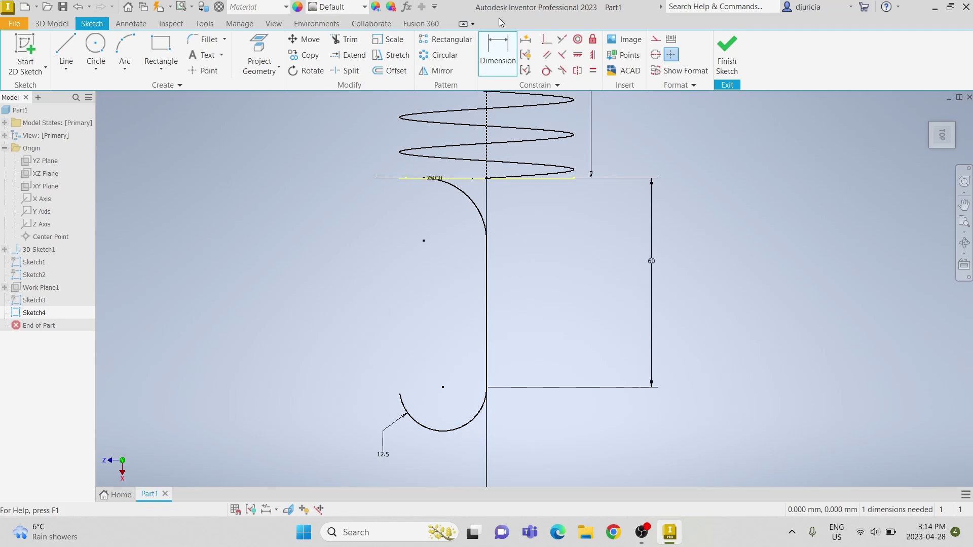
pyautogui.click(578, 55)
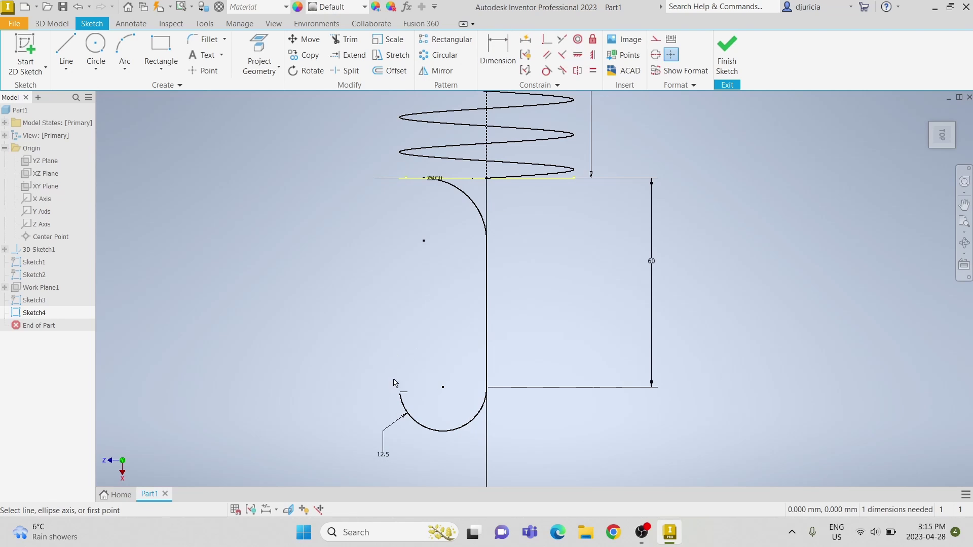
pyautogui.click(593, 55)
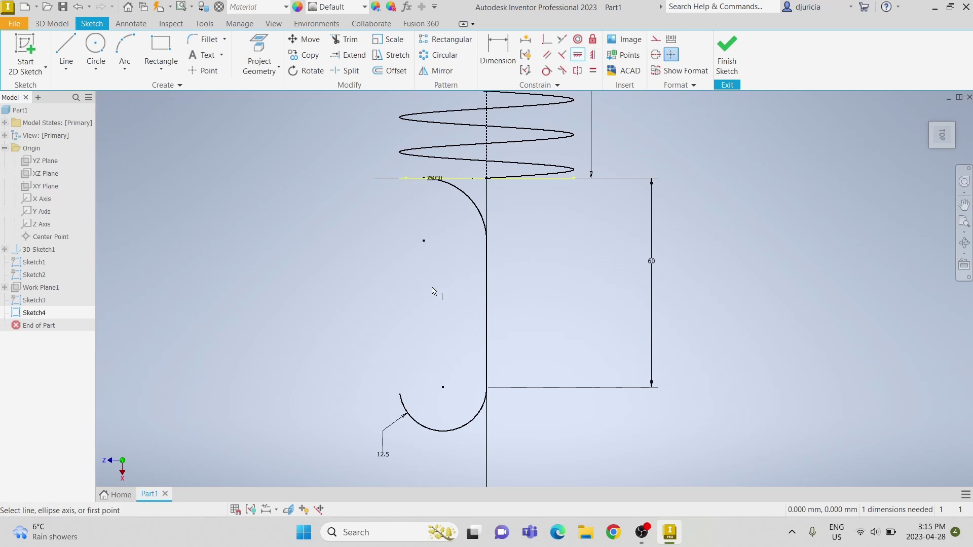
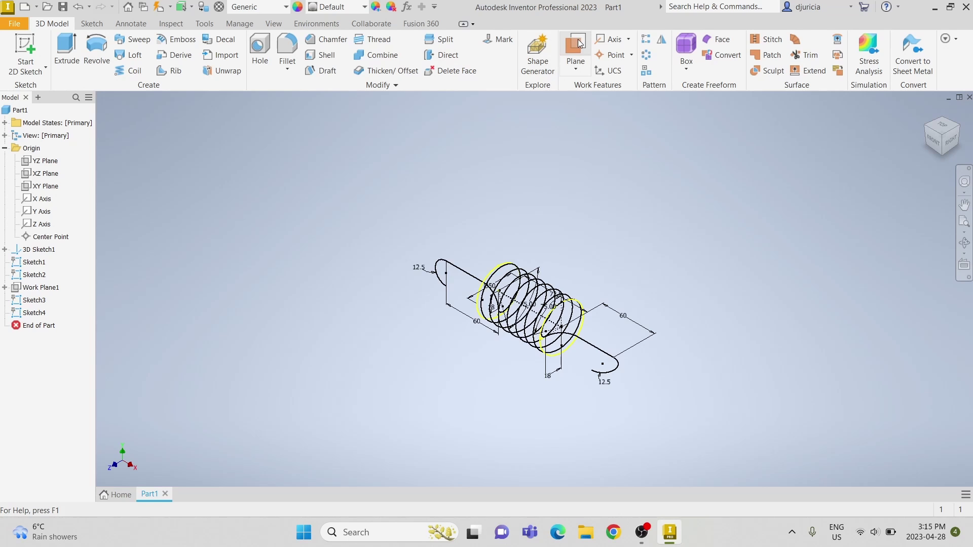
# Create a work plane normal to the first hook's end arc at its open end and start a 2D sketch on it
pyautogui.click(578, 39)
pyautogui.scroll(-5, 443, 286)
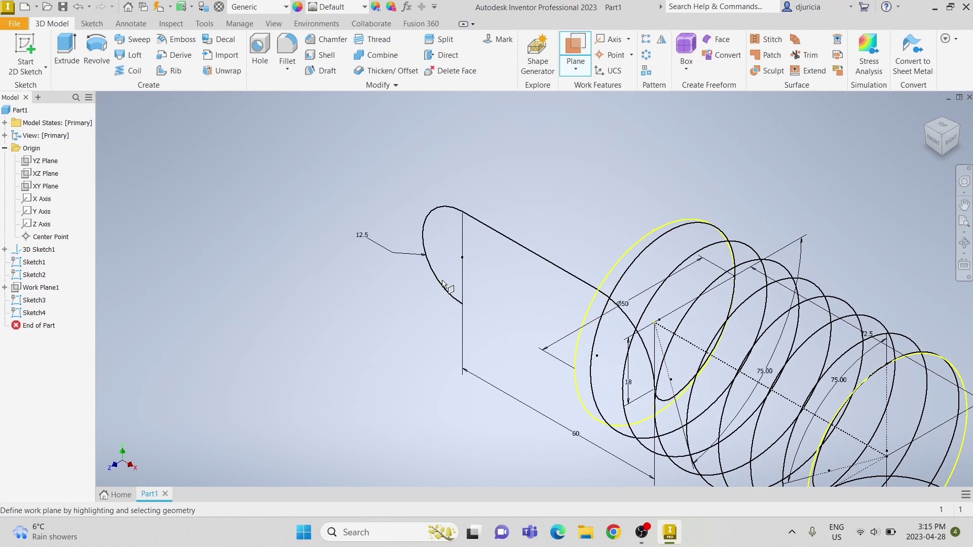
pyautogui.click(447, 292)
pyautogui.click(464, 306)
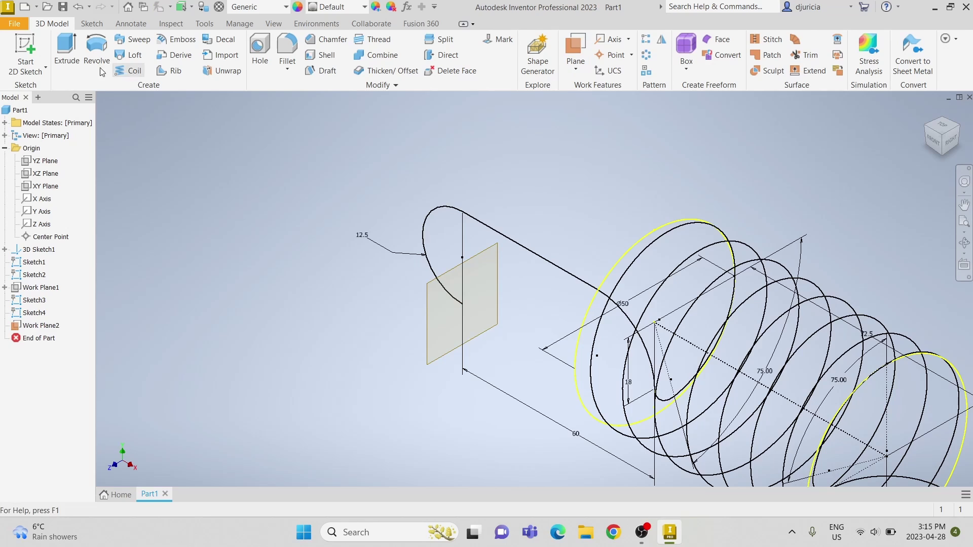
pyautogui.click(25, 50)
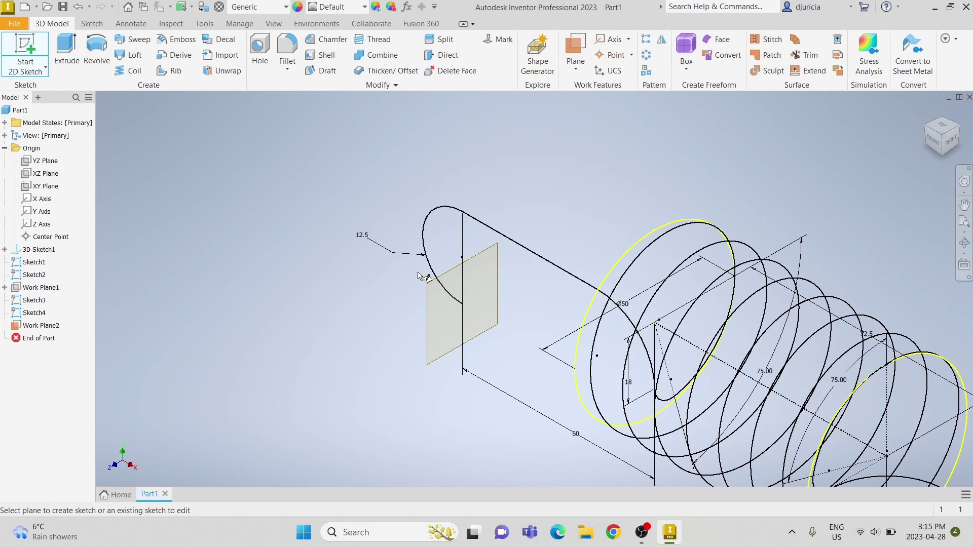
pyautogui.click(429, 315)
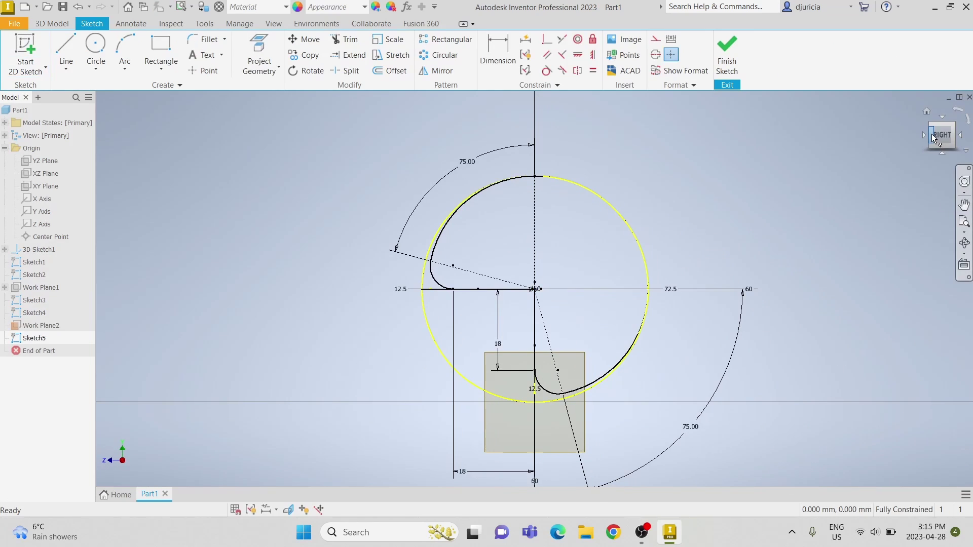
# Draw a 7 mm diameter circle centred on the open end of the first hook's end arc and finish the sketch
pyautogui.click(934, 138)
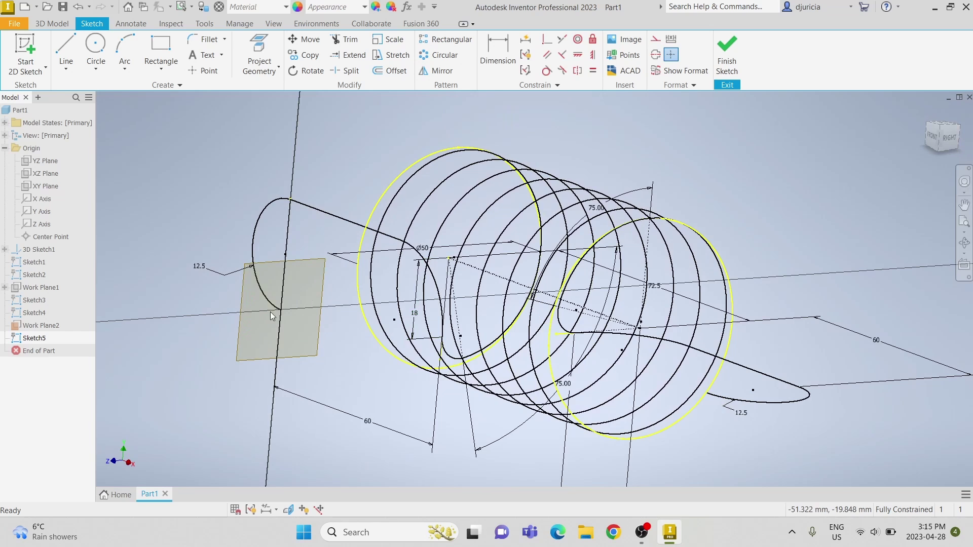
pyautogui.scroll(3, 206, 351)
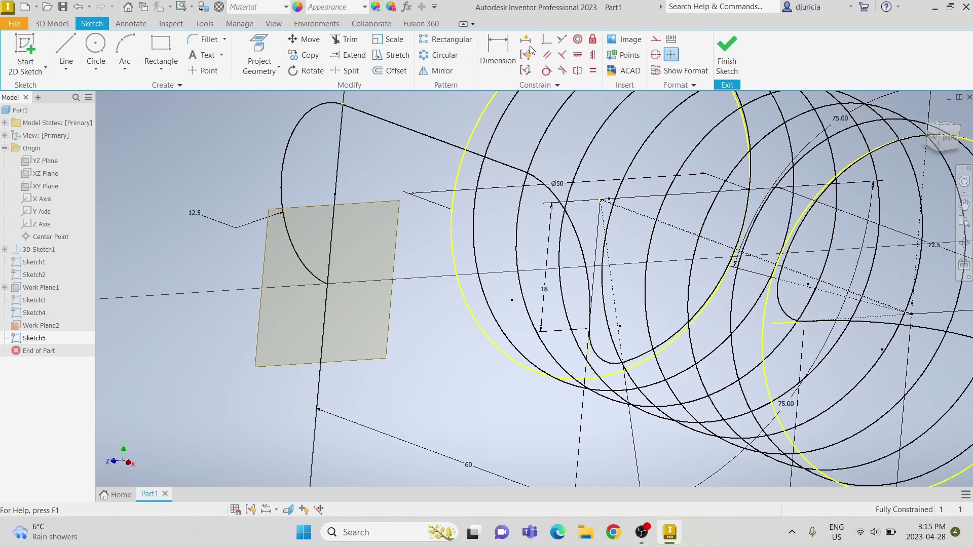
pyautogui.click(276, 47)
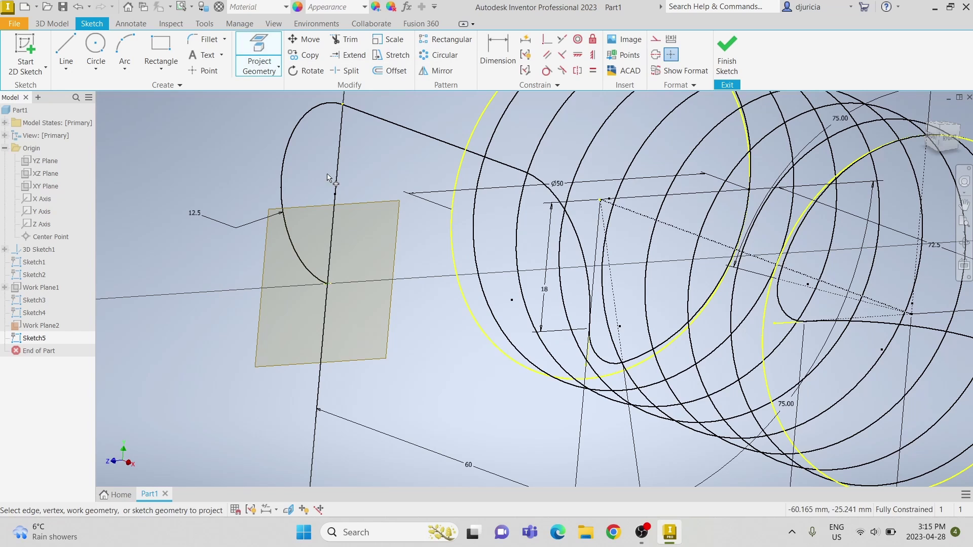
pyautogui.press('Escape')
pyautogui.click(96, 50)
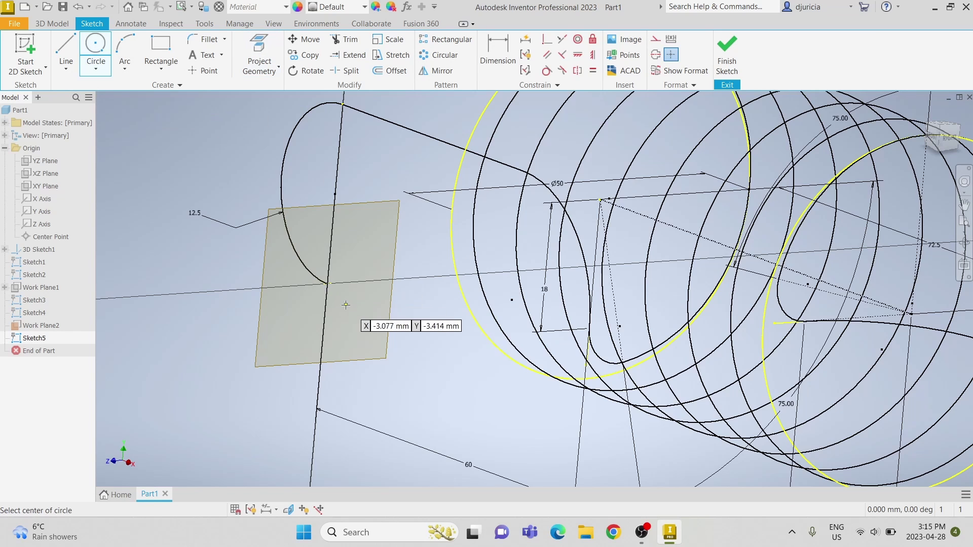
pyautogui.click(327, 283)
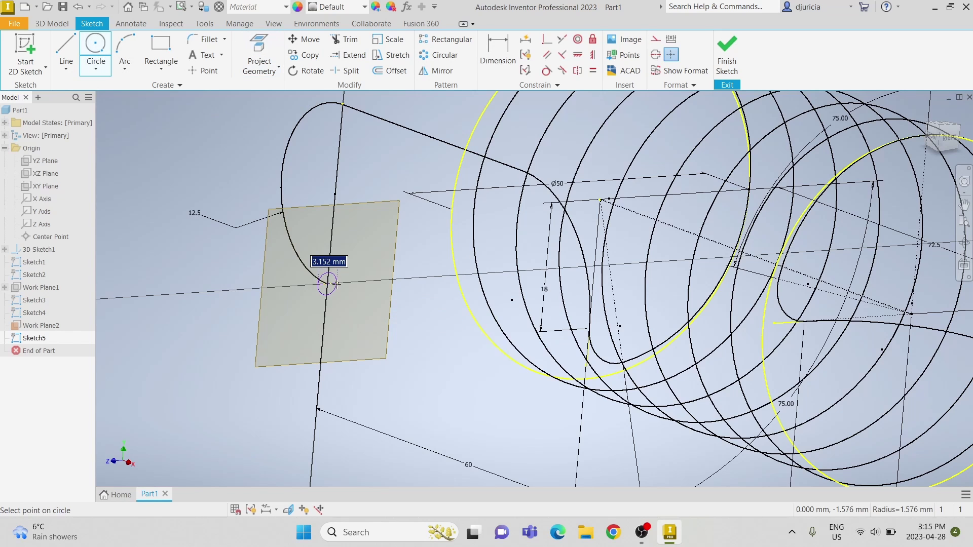
pyautogui.write('7')
pyautogui.press('Return')
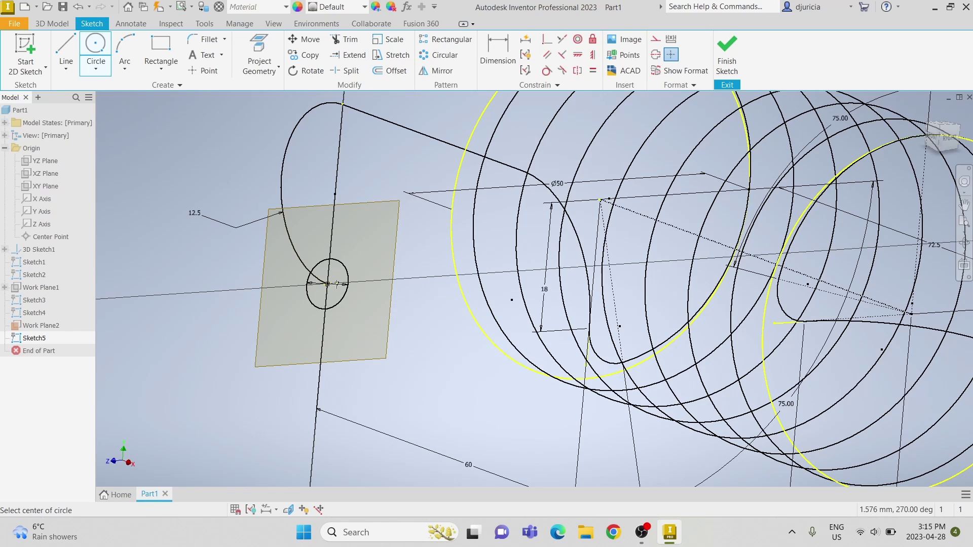
pyautogui.press('Escape')
pyautogui.click(732, 52)
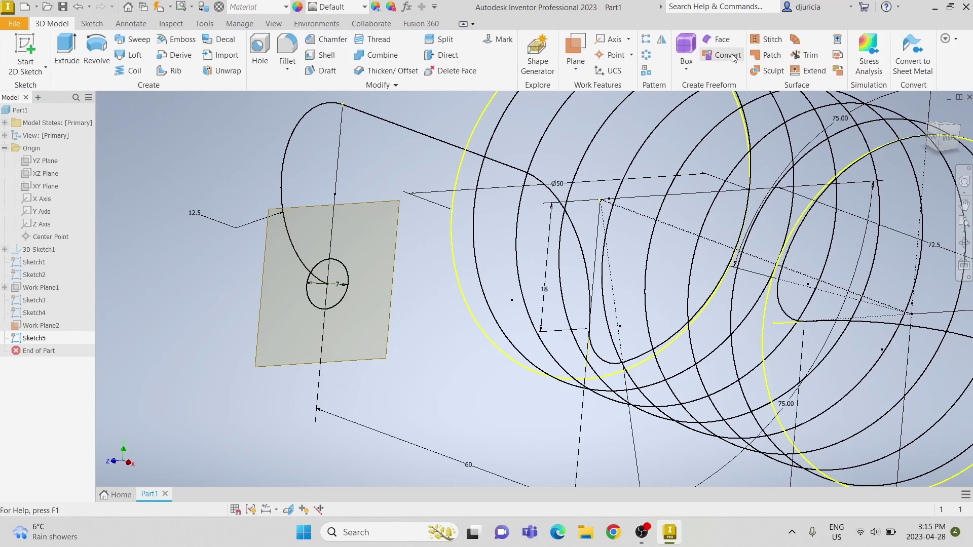
# Hide the work plane at the first hook's open end
pyautogui.click(942, 129)
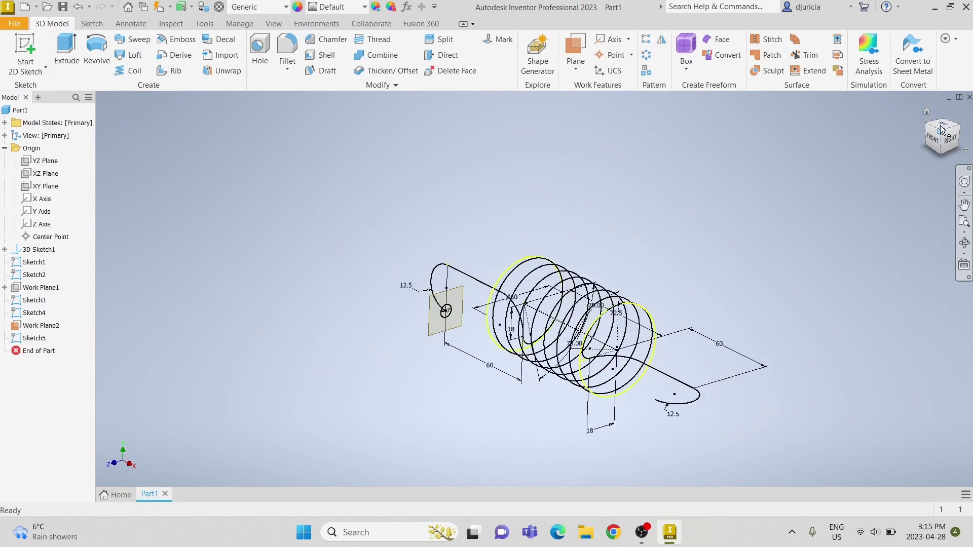
pyautogui.scroll(2, 483, 303)
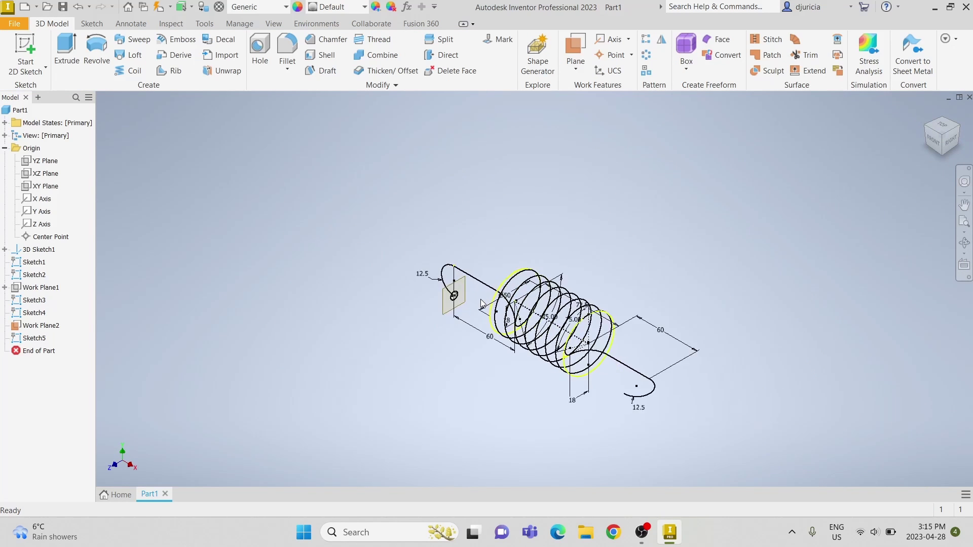
pyautogui.rightClick(15, 330)
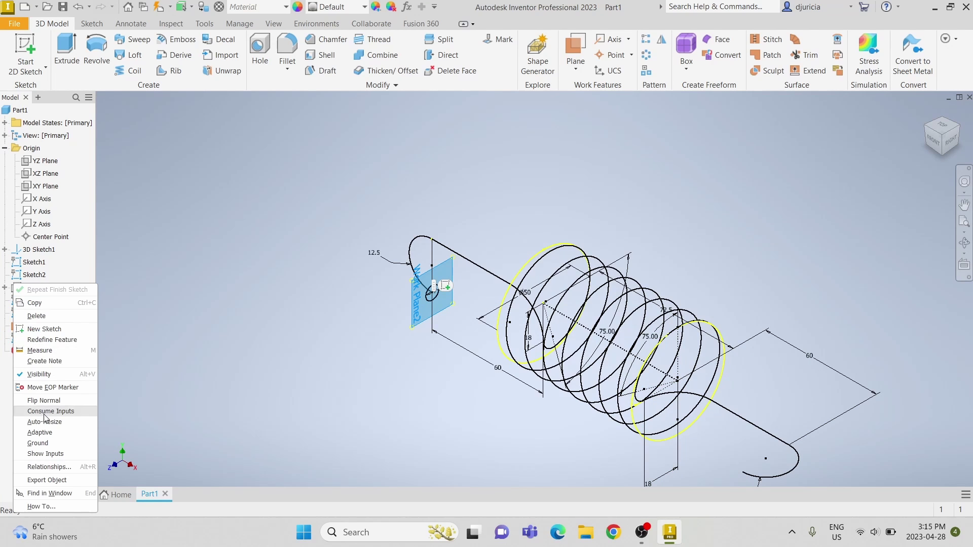
pyautogui.click(49, 375)
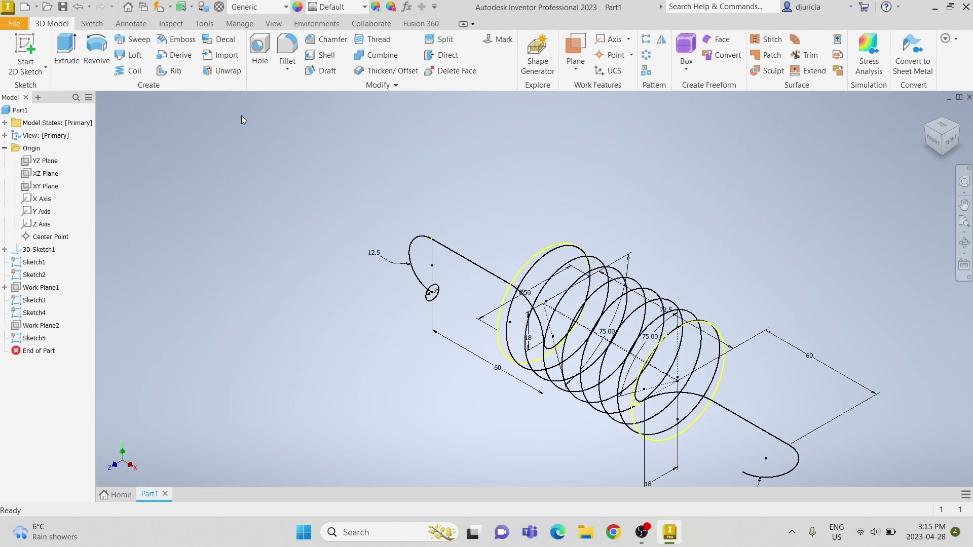
# Sweep the 7 mm circle along the first hook, the helical coil and the second hook to form the solid spring
pyautogui.click(138, 44)
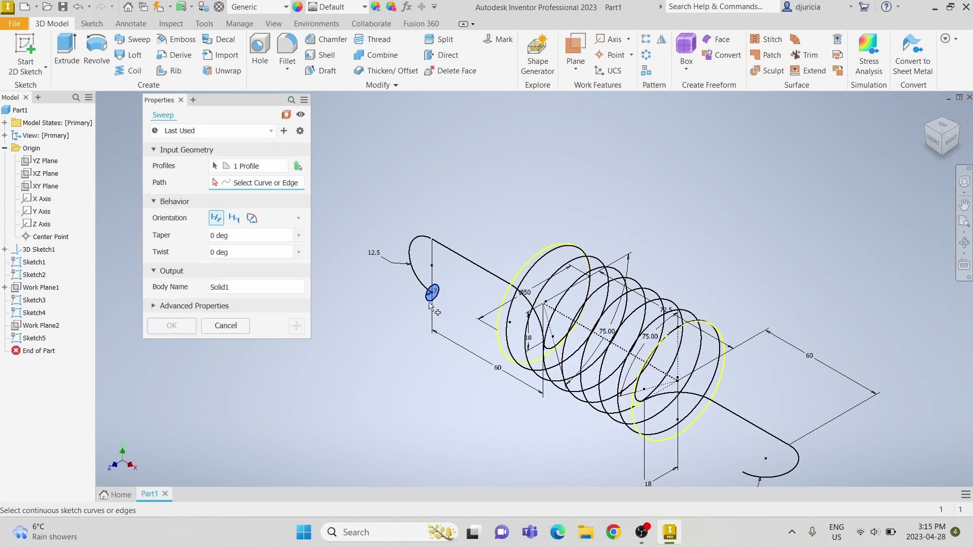
pyautogui.scroll(-2, 430, 306)
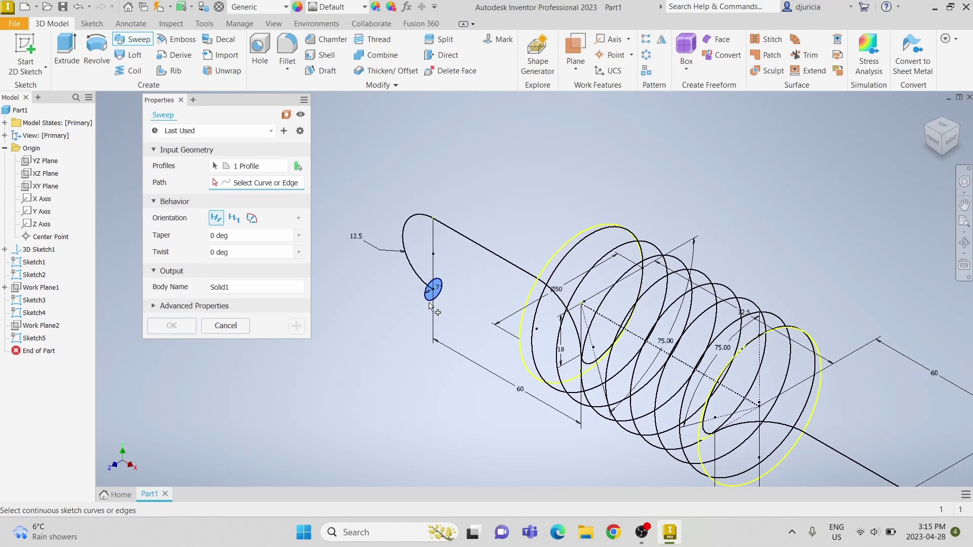
pyautogui.click(416, 279)
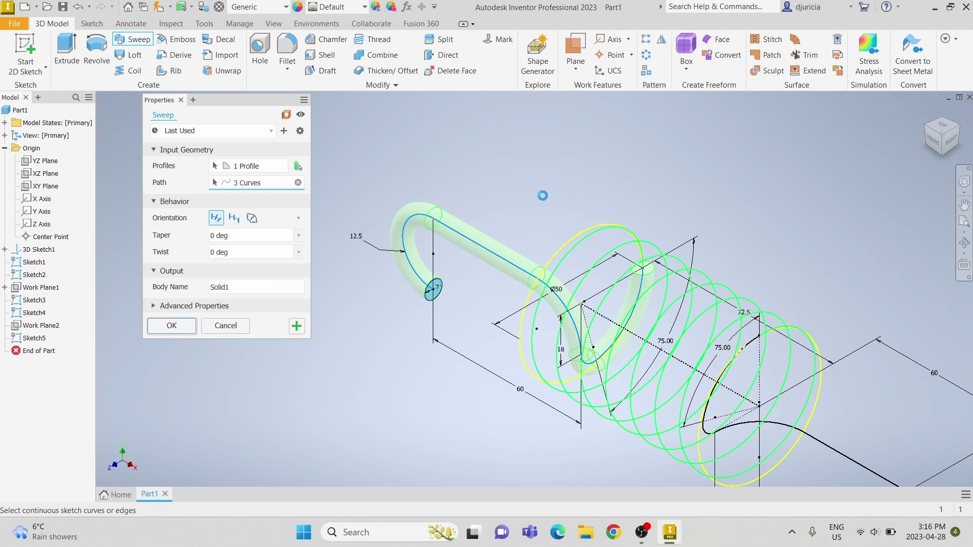
pyautogui.scroll(3, 543, 198)
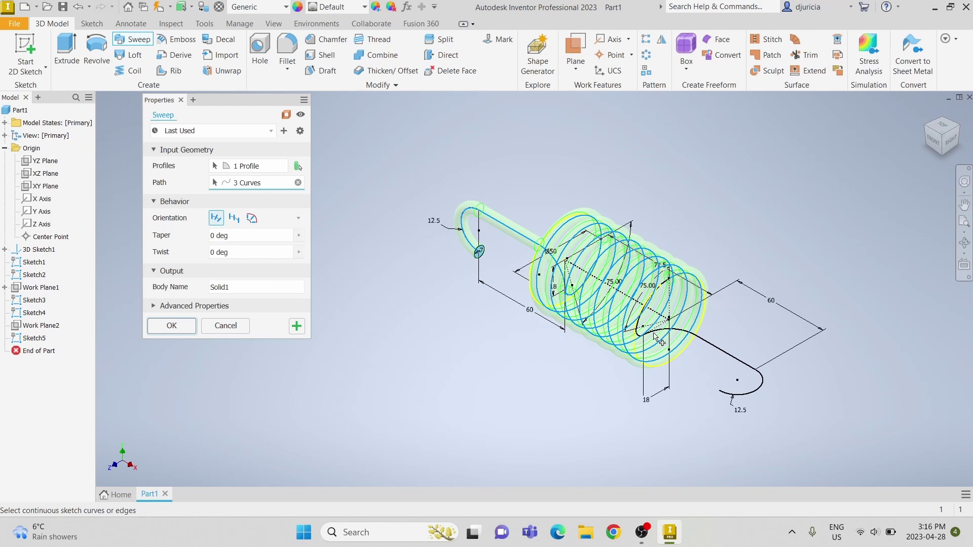
pyautogui.scroll(-5, 655, 335)
pyautogui.scroll(5, 708, 327)
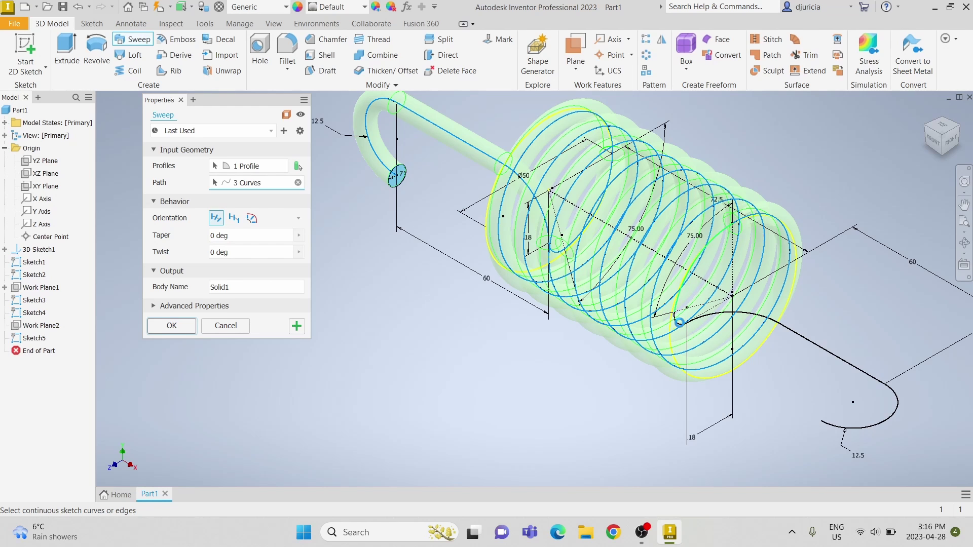
pyautogui.click(713, 317)
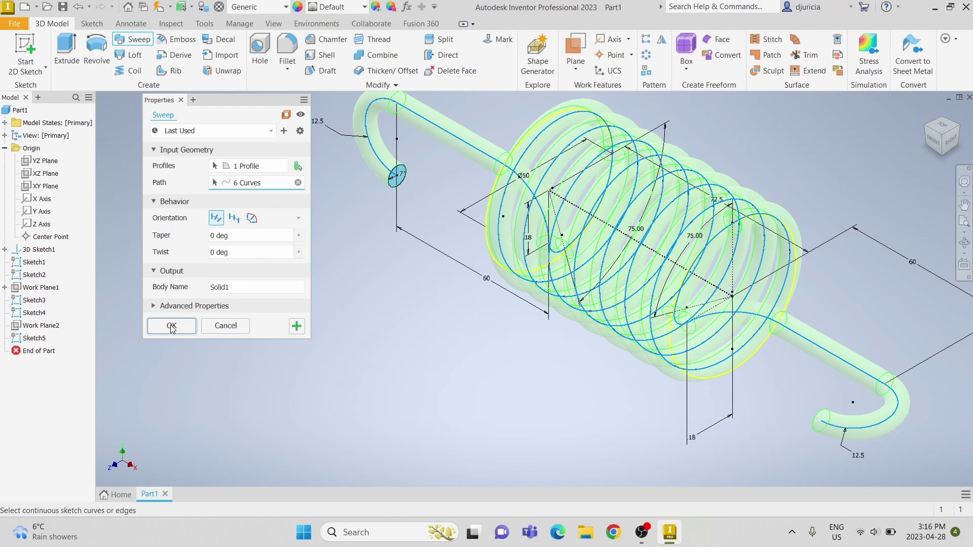
pyautogui.click(928, 112)
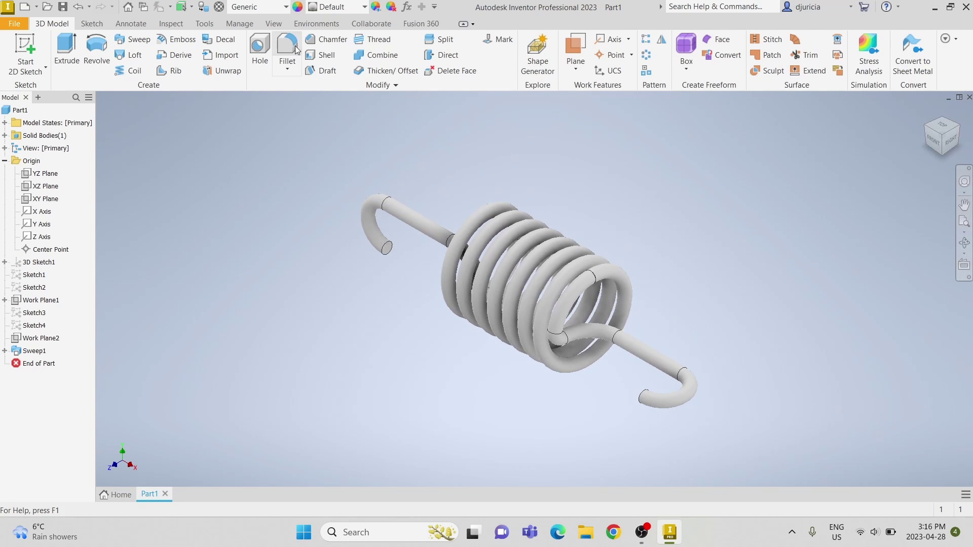
# Apply the Aluminum - Polished appearance to the spring
pyautogui.click(365, 8)
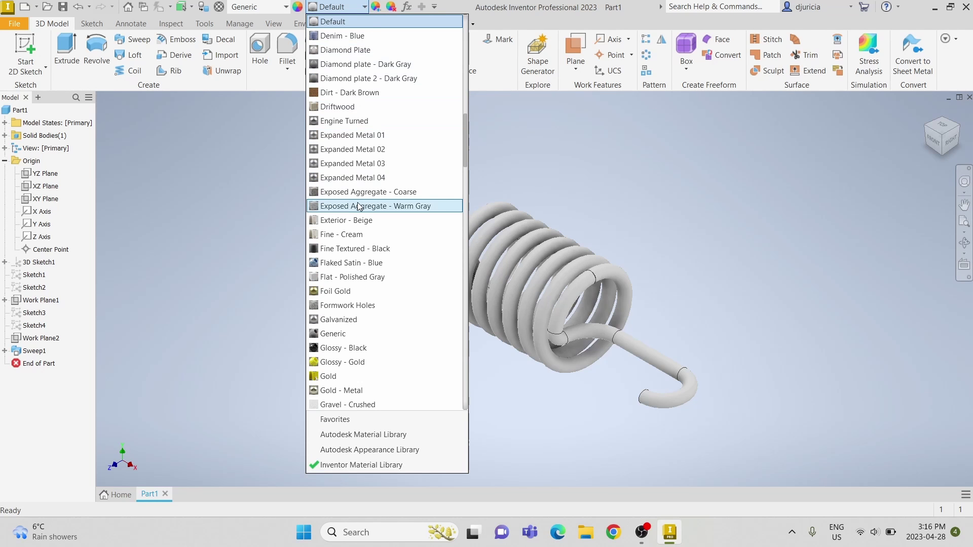
pyautogui.scroll(10, 359, 206)
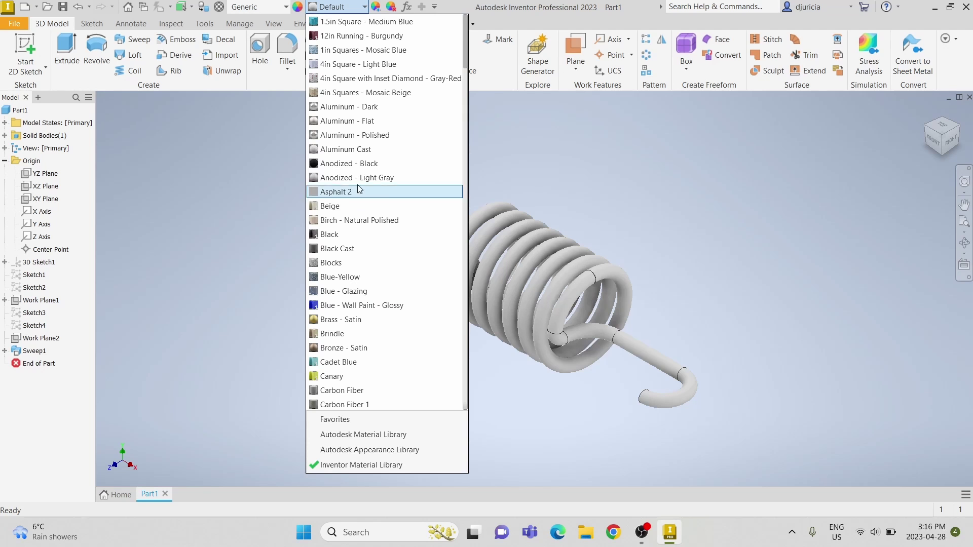
pyautogui.click(371, 136)
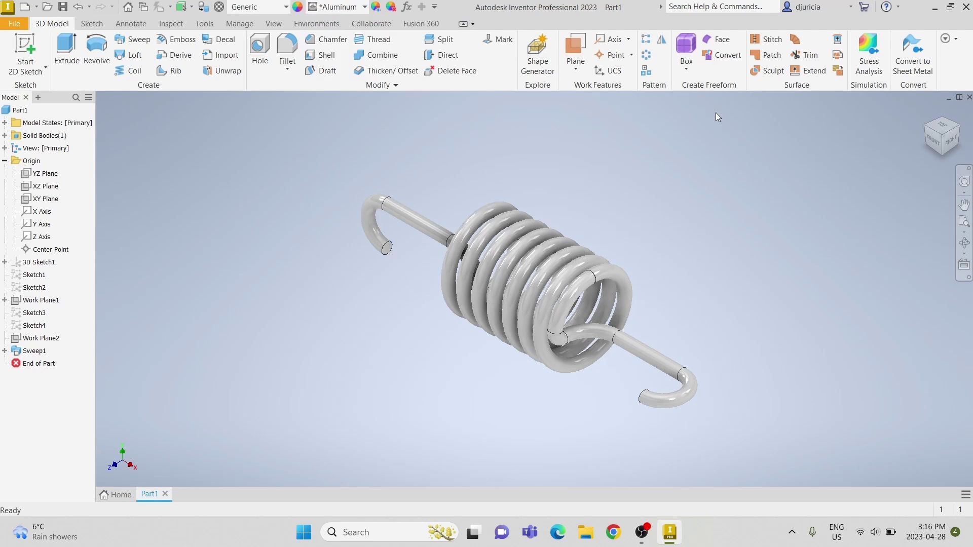
pyautogui.click(926, 128)
pyautogui.click(926, 128)
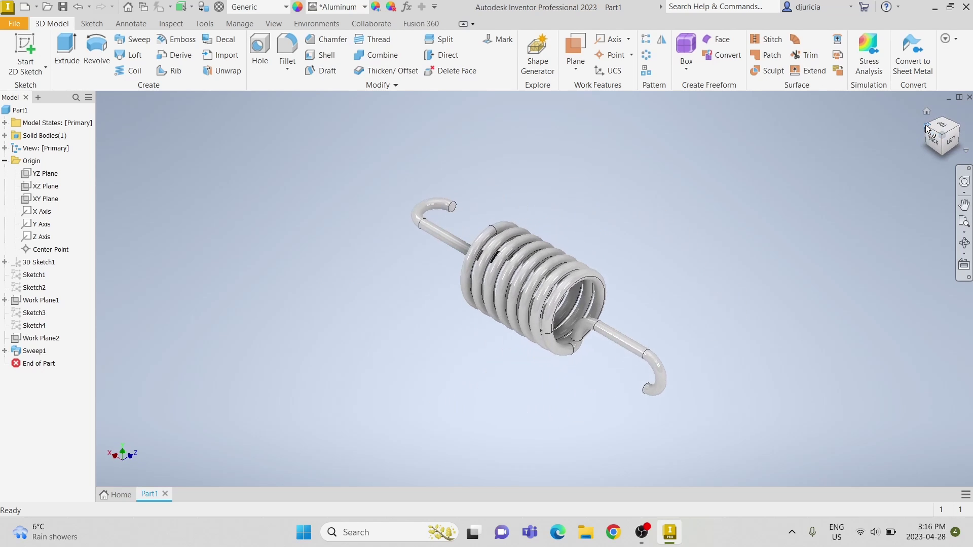
pyautogui.click(926, 127)
pyautogui.click(926, 125)
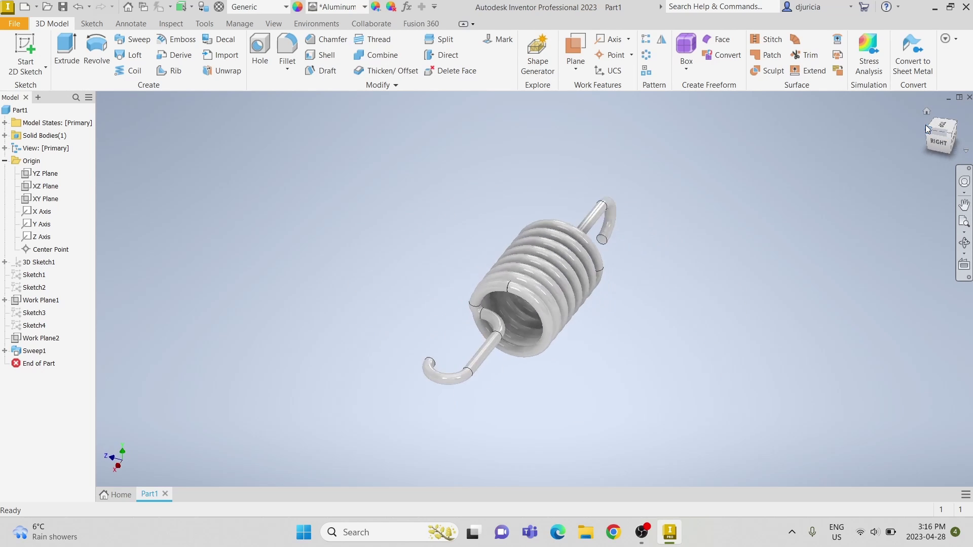